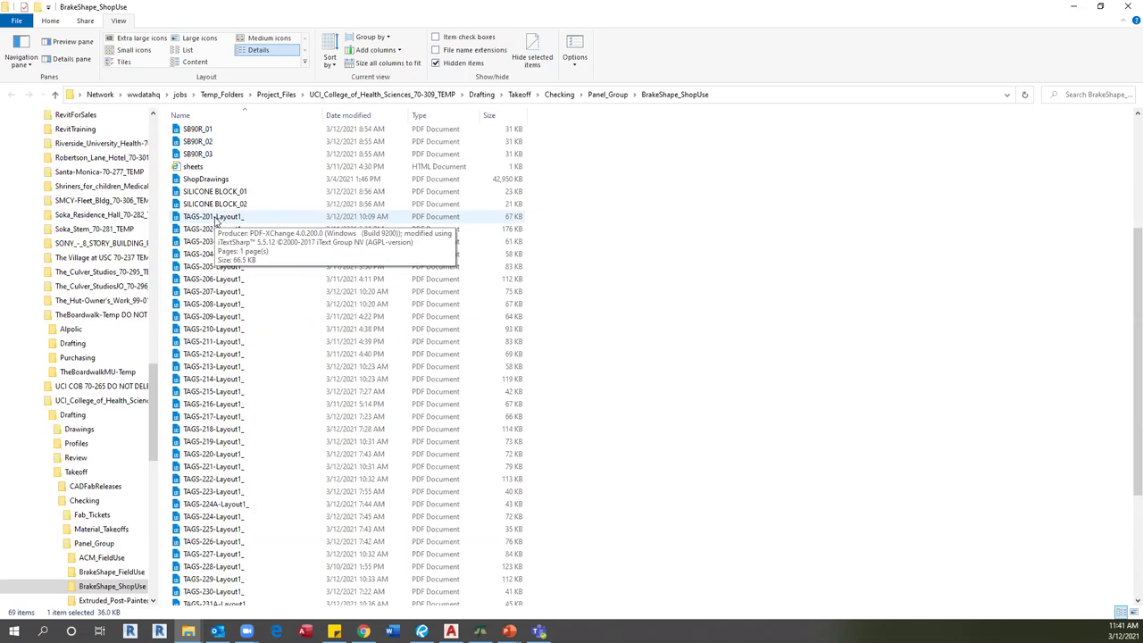
Scroll through the BrakeShape_ShopUse folder's list of brake-shape and TAGS PDF drawings
scroll(216, 220, "up", 2)
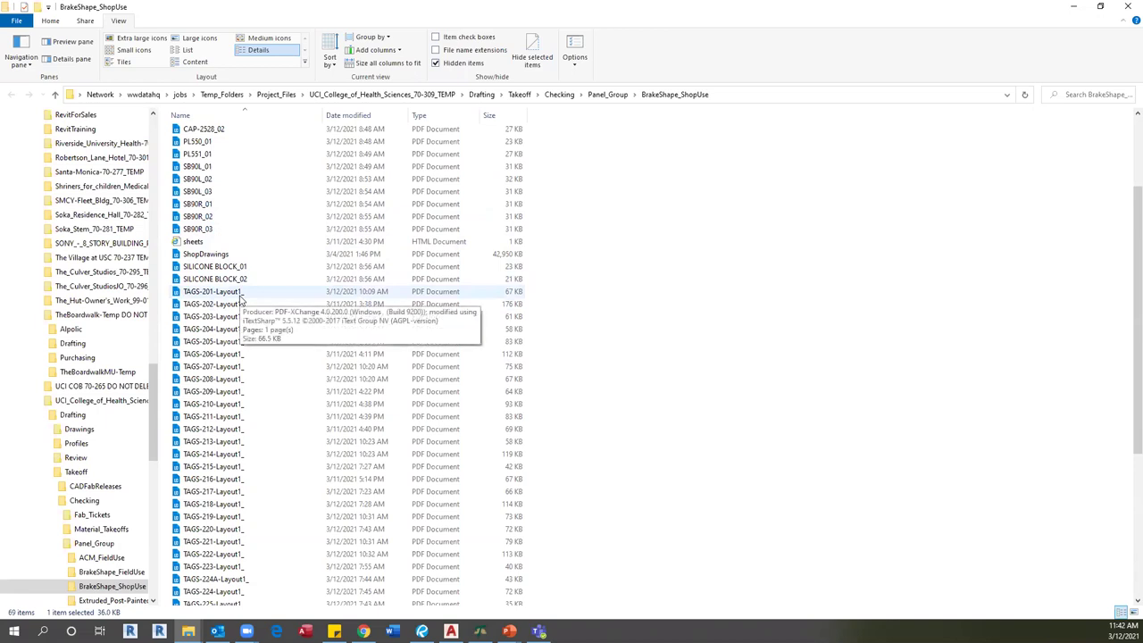
scroll(239, 299, "down", 2)
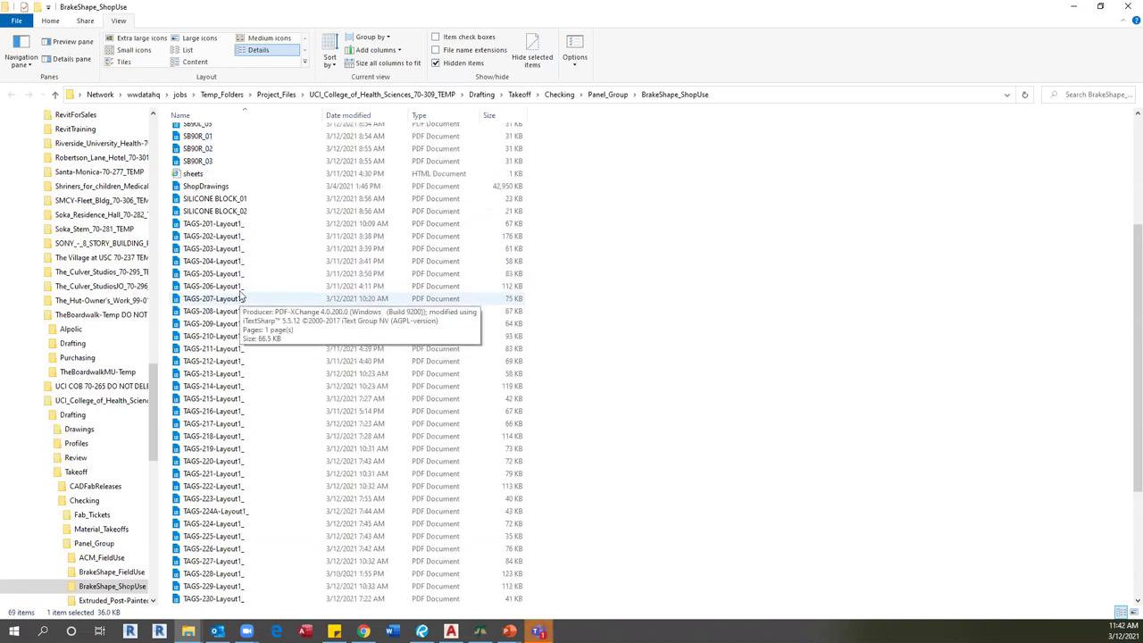
Turn on the preview pane and preview BSEDSW_04, PL550_01 and PL551_01
left_click(72, 41)
scroll(210, 223, "up", 5)
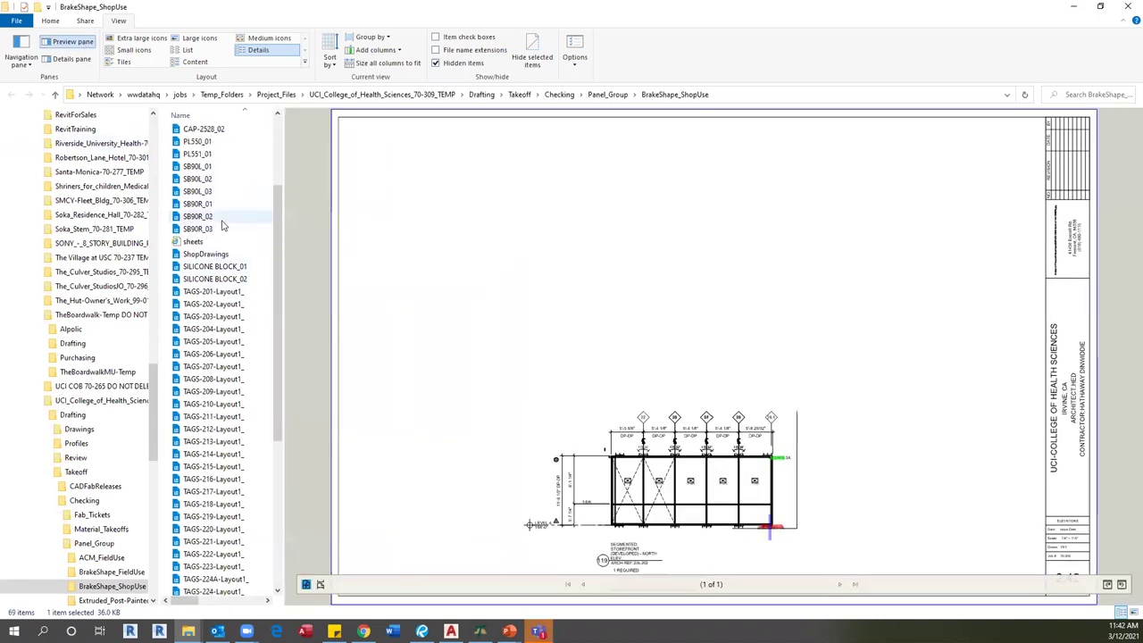
left_click(214, 178)
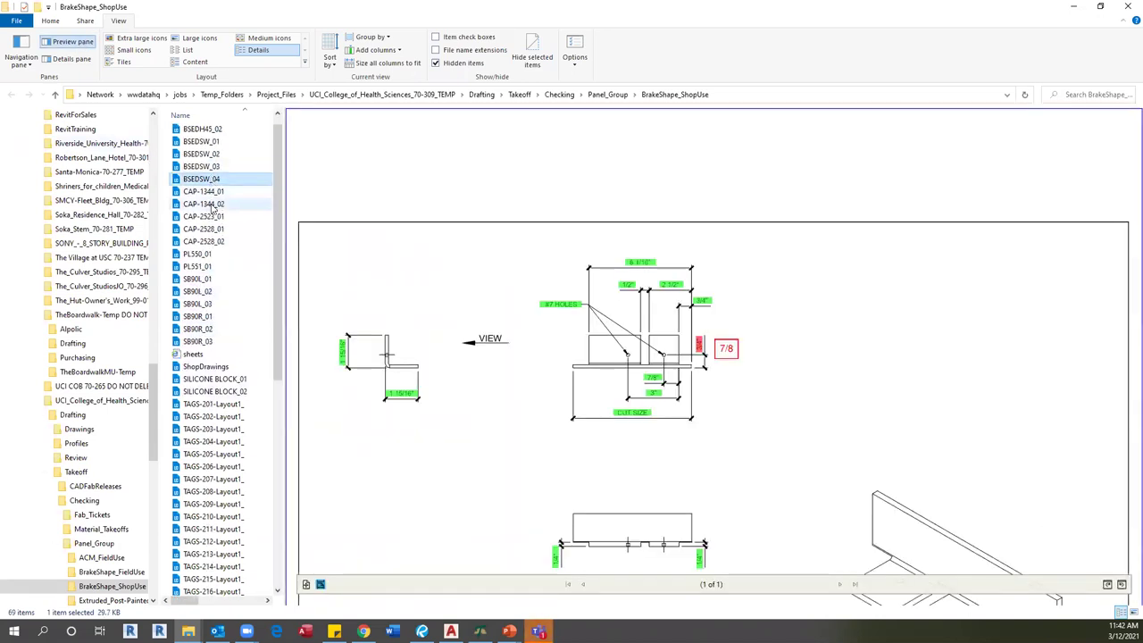
scroll(709, 393, "down", 1)
scroll(701, 384, "down", 3)
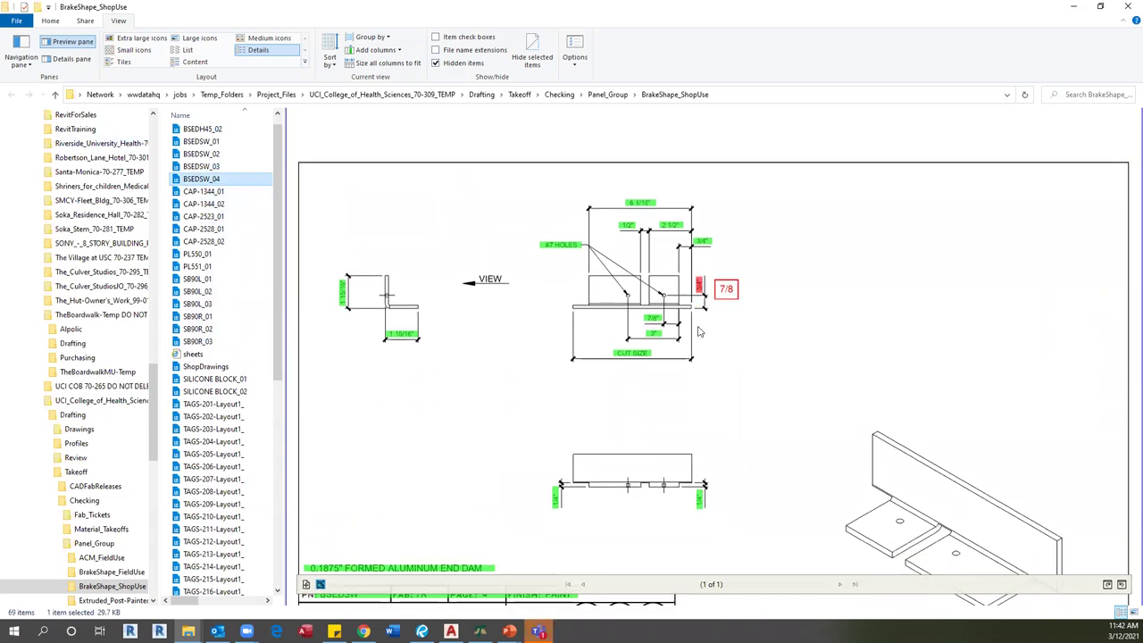
left_click(224, 254)
key("Down")
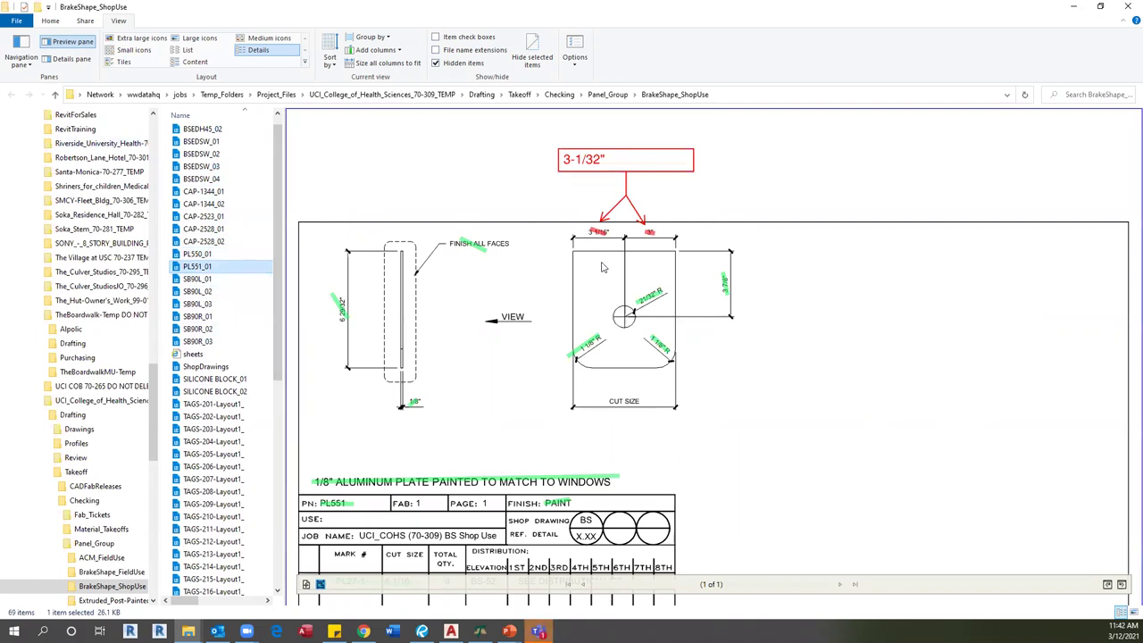
Preview the TAGS-201-Layout1 elevation sheet, then turn the preview pane off
scroll(603, 267, "down", 1)
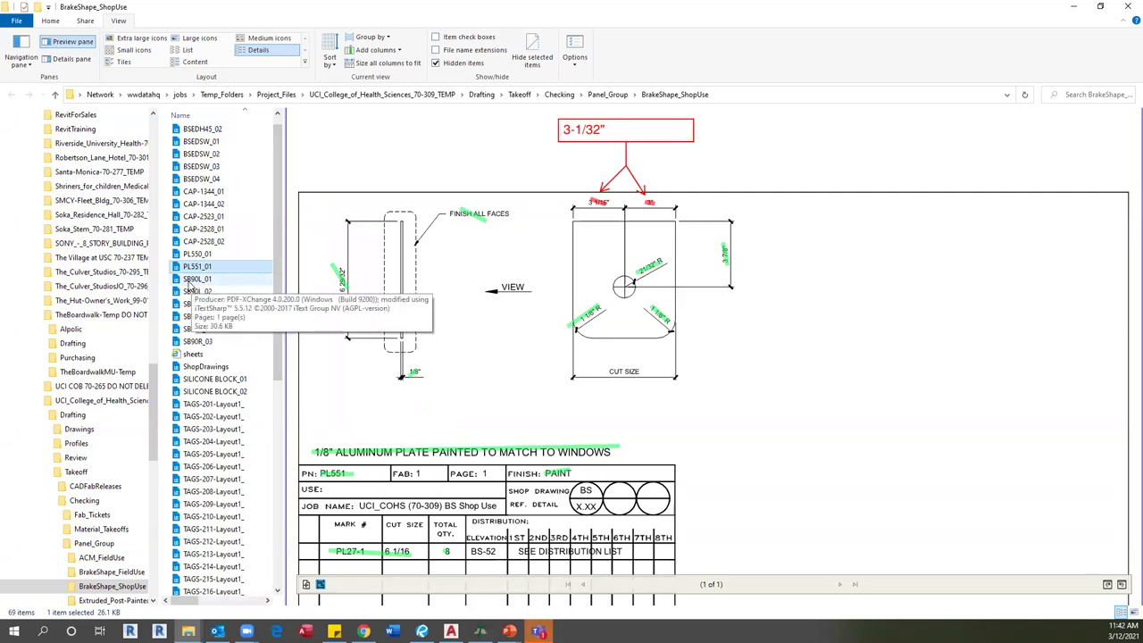
scroll(189, 284, "up", 1)
scroll(188, 284, "down", 5)
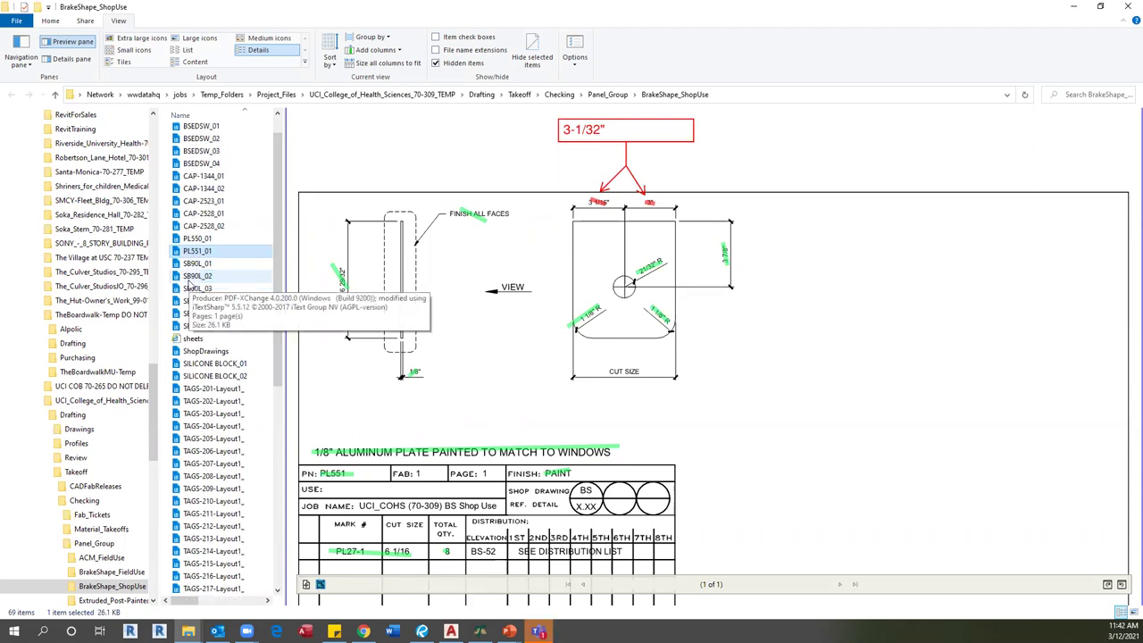
left_click(205, 240)
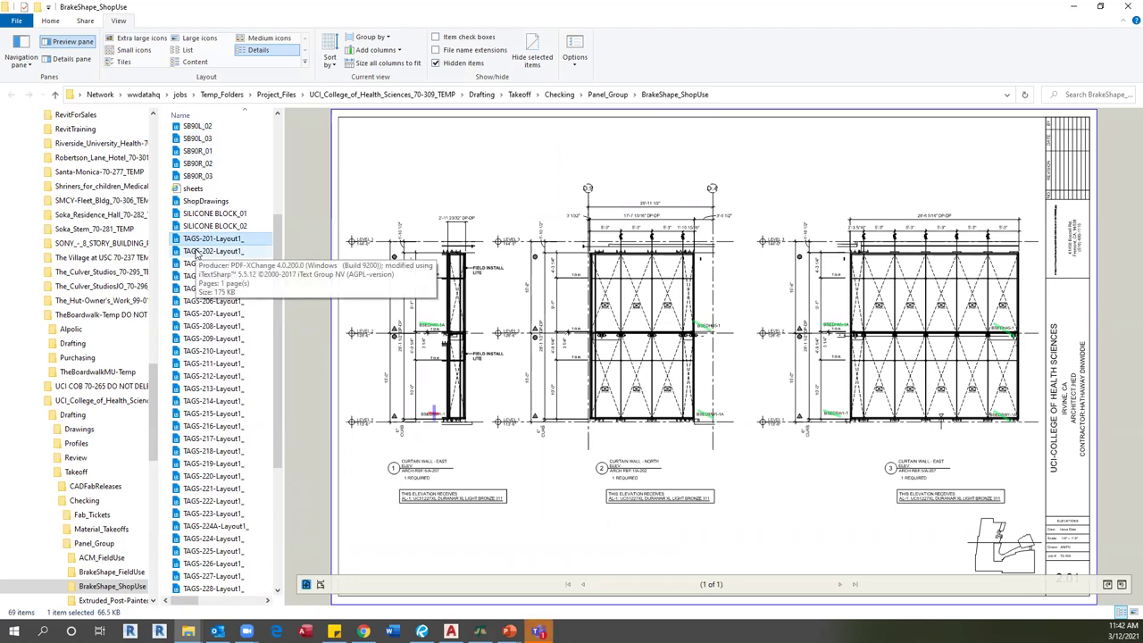
left_click(73, 42)
scroll(223, 183, "up", 4)
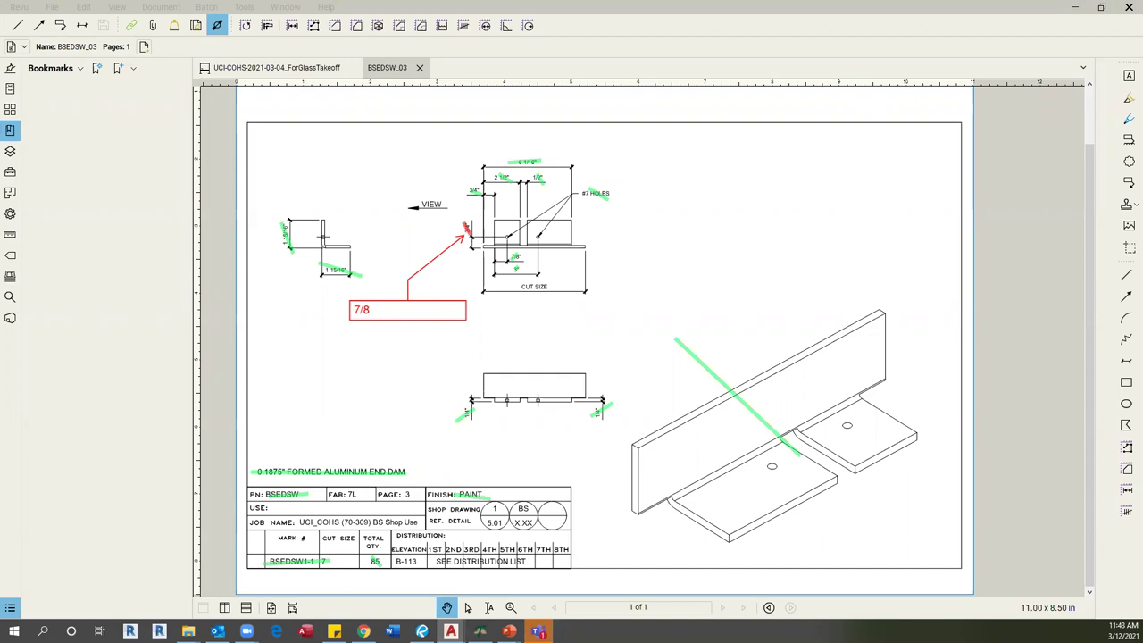
Back in AutoCAD, adjust the BSEDSW-6L end dam detail view, then save and close the drawing
key("alt+Tab")
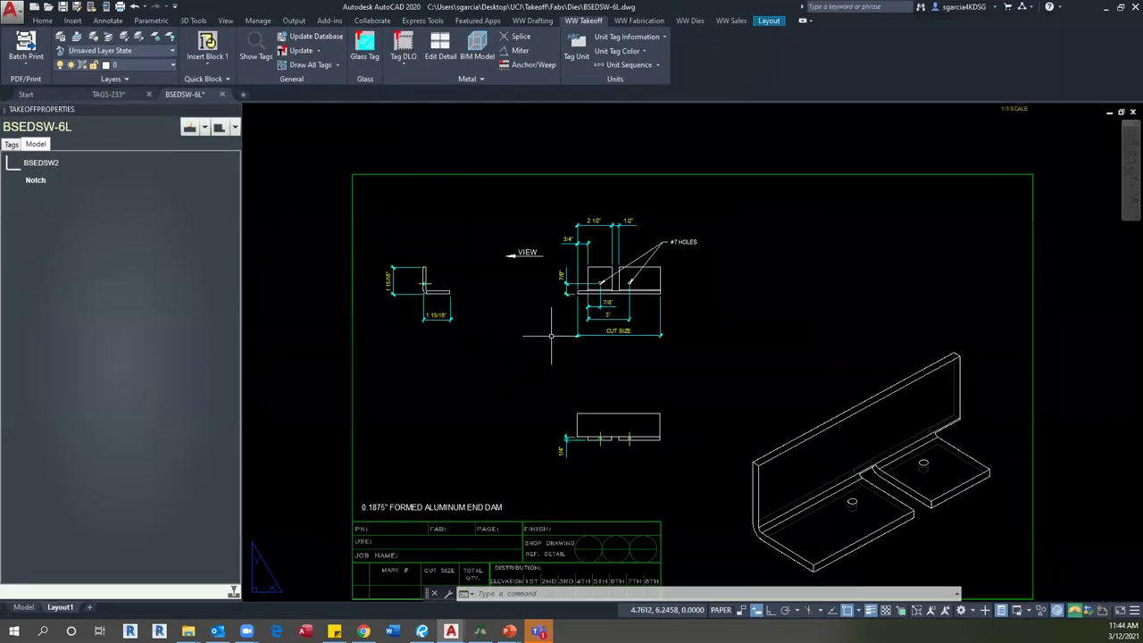
scroll(571, 283, "up", 3)
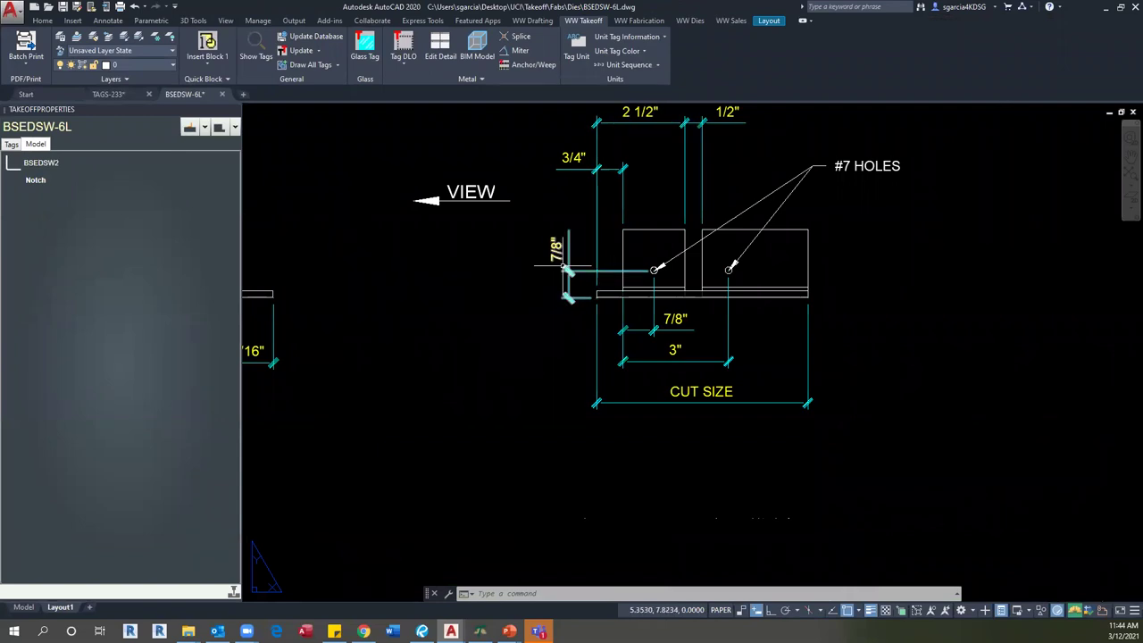
middle_click_drag(549, 249, 539, 253)
left_click(223, 94)
left_click(557, 342)
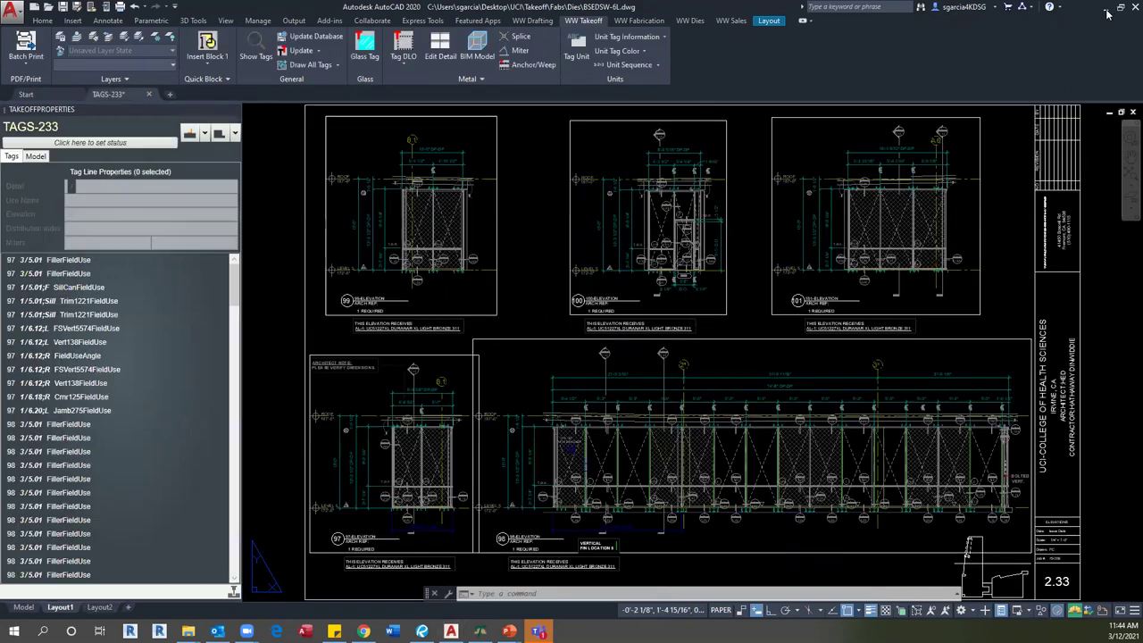
Highlight the 7/8 callout box on BSEDSW_03, save the drawing and close it
left_click(1107, 8)
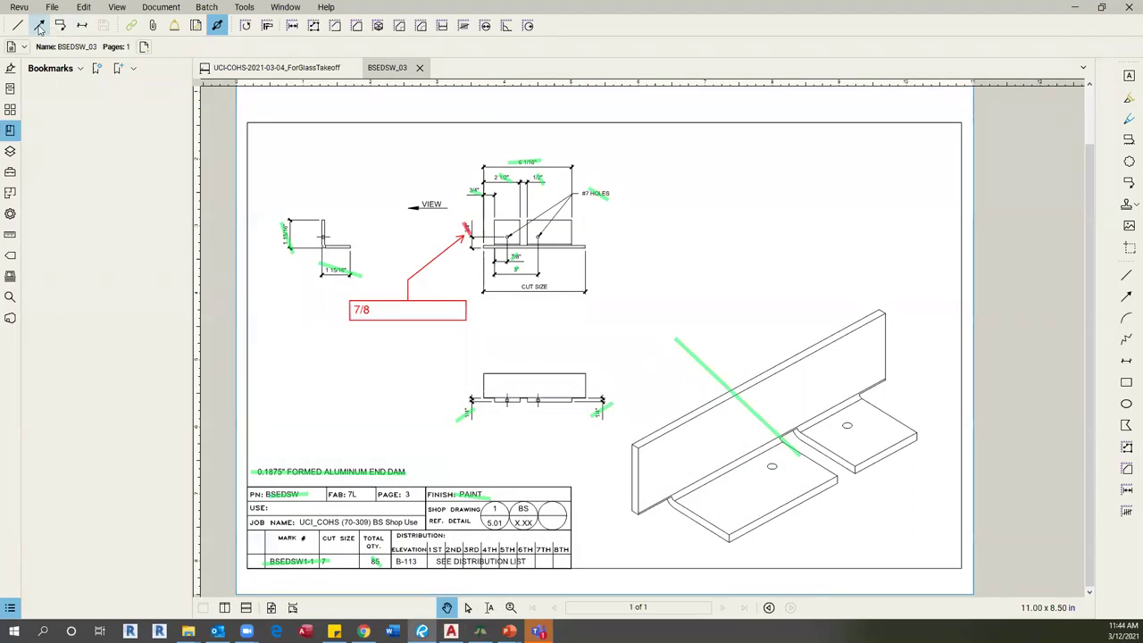
left_click_drag(389, 277, 390, 362)
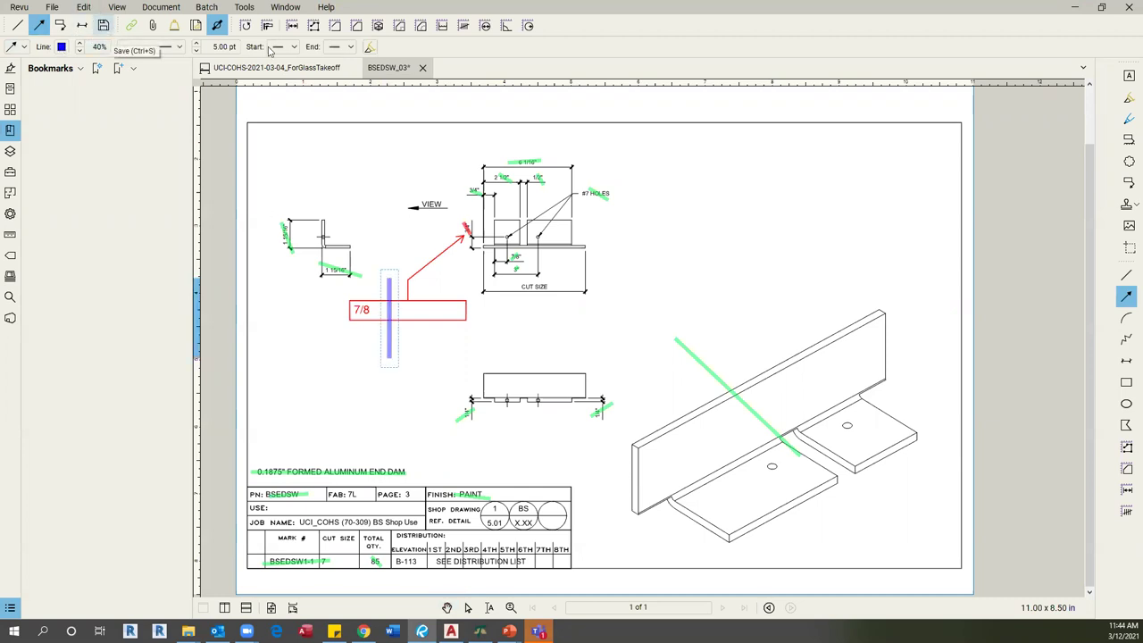
left_click(104, 25)
left_click(423, 69)
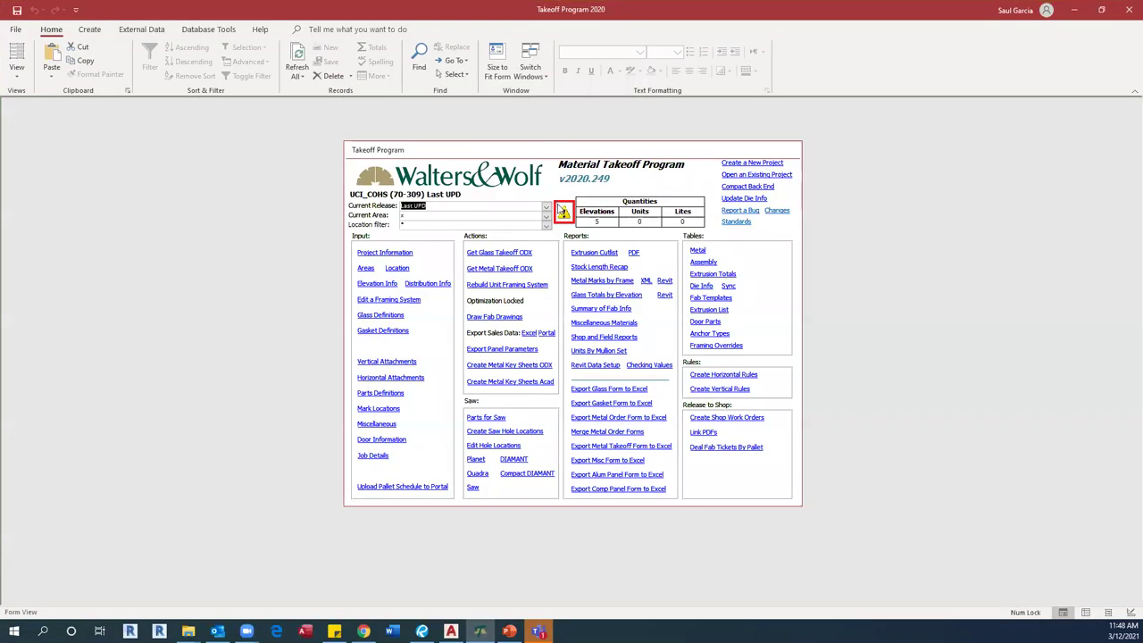
Choose BS Shop Use from the Current Release list
left_click(545, 206)
scroll(451, 237, "up", 1)
left_click(432, 241)
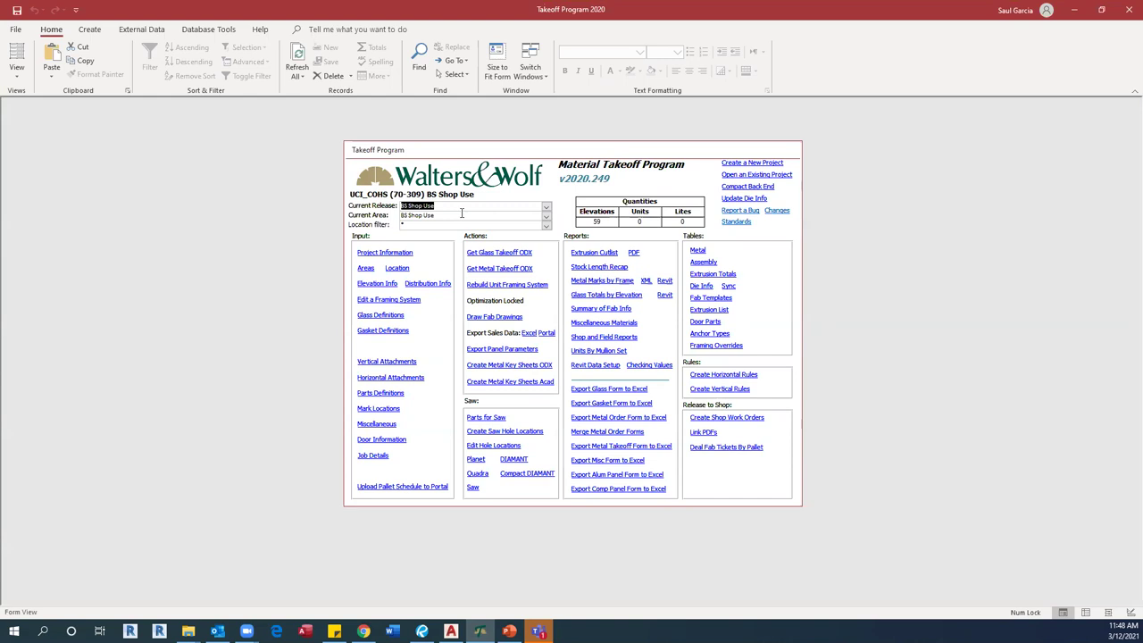
Generate fab drawings for all parts using part number * into the UCI folder
left_click(494, 319)
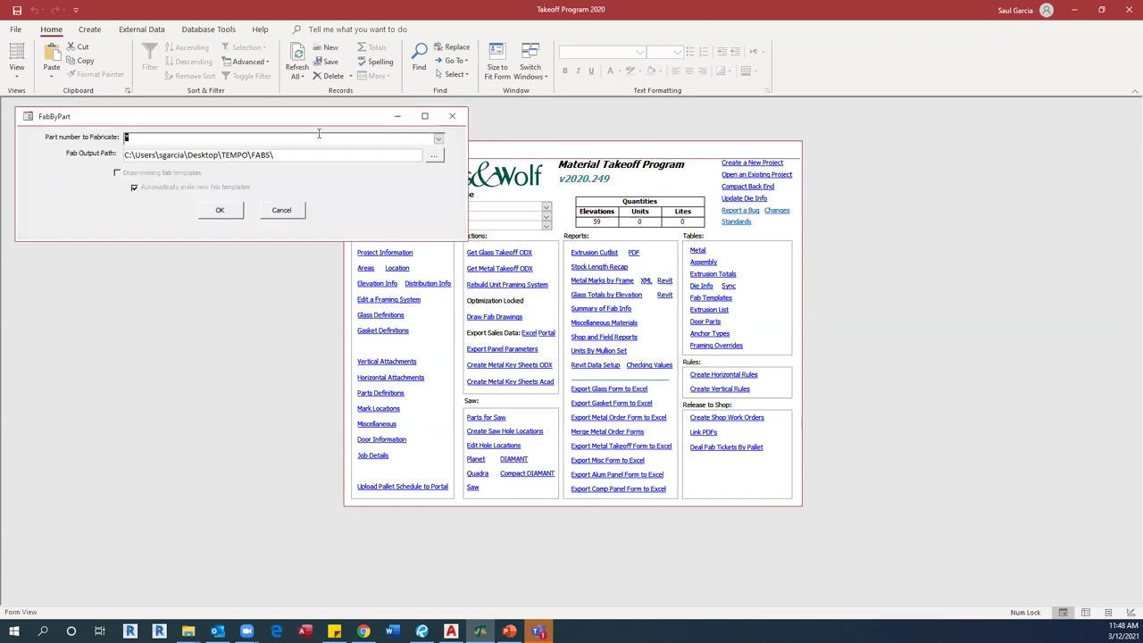
left_click_drag(335, 126, 389, 196)
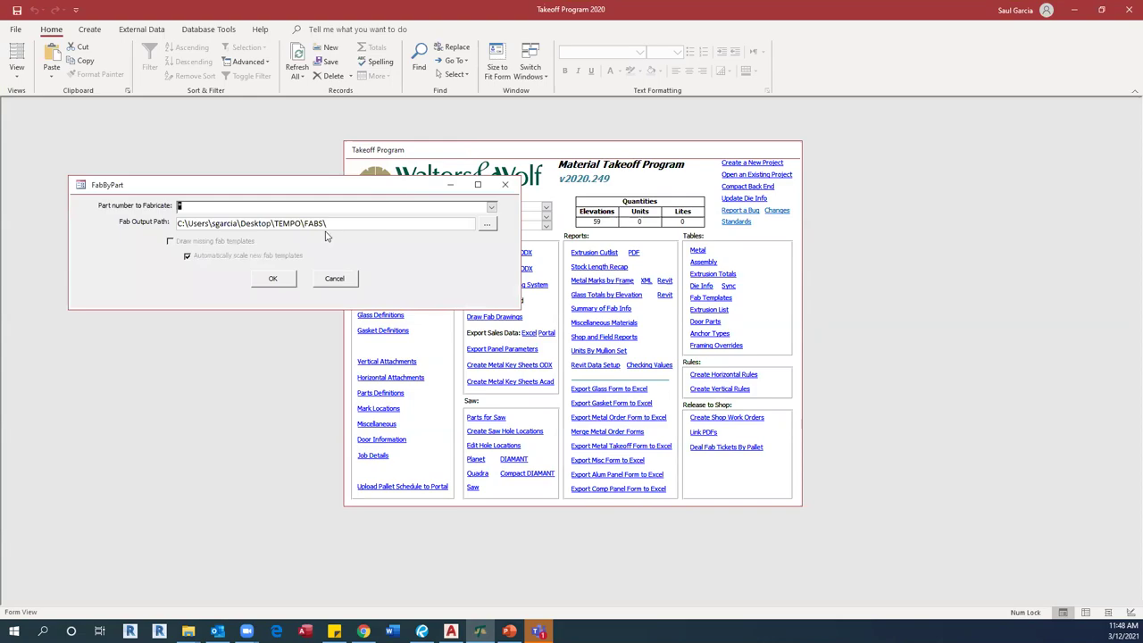
type("*")
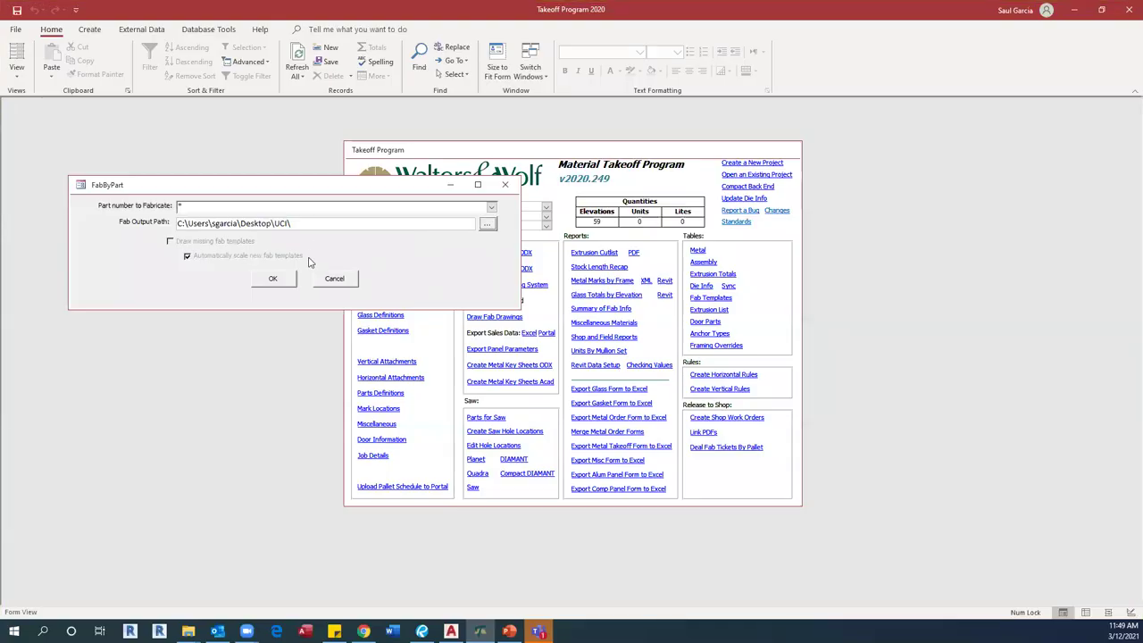
left_click(272, 279)
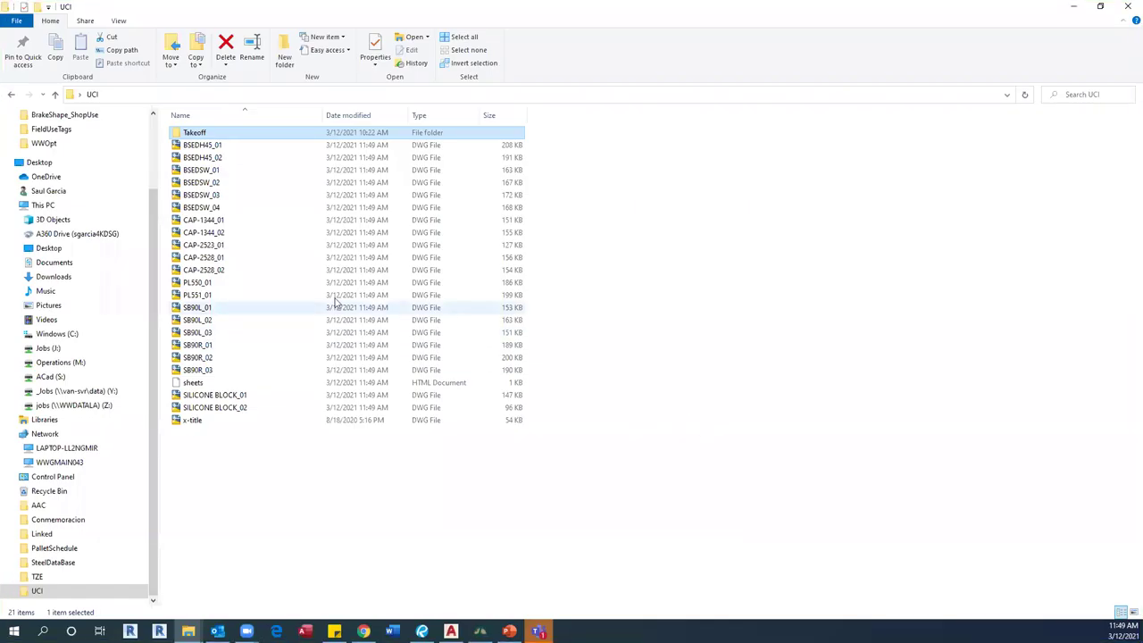
Check the new BSEDH45_01 and BSEDH45_02 DWG files in the UCI folder, then return to AutoCAD
left_click(216, 146)
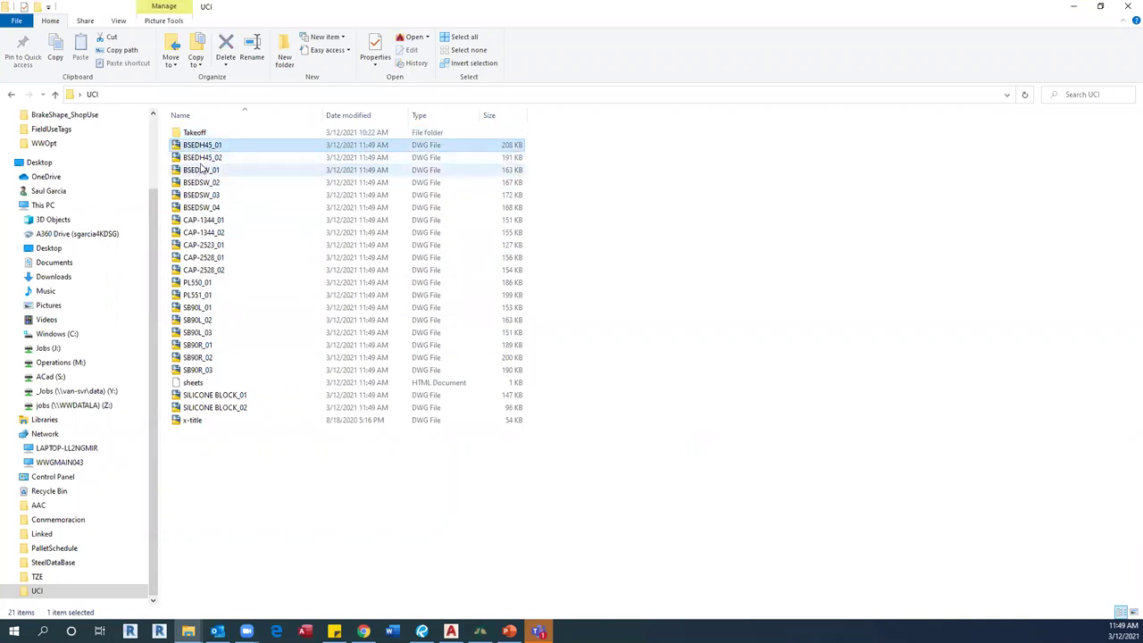
left_click(202, 160)
key("Up")
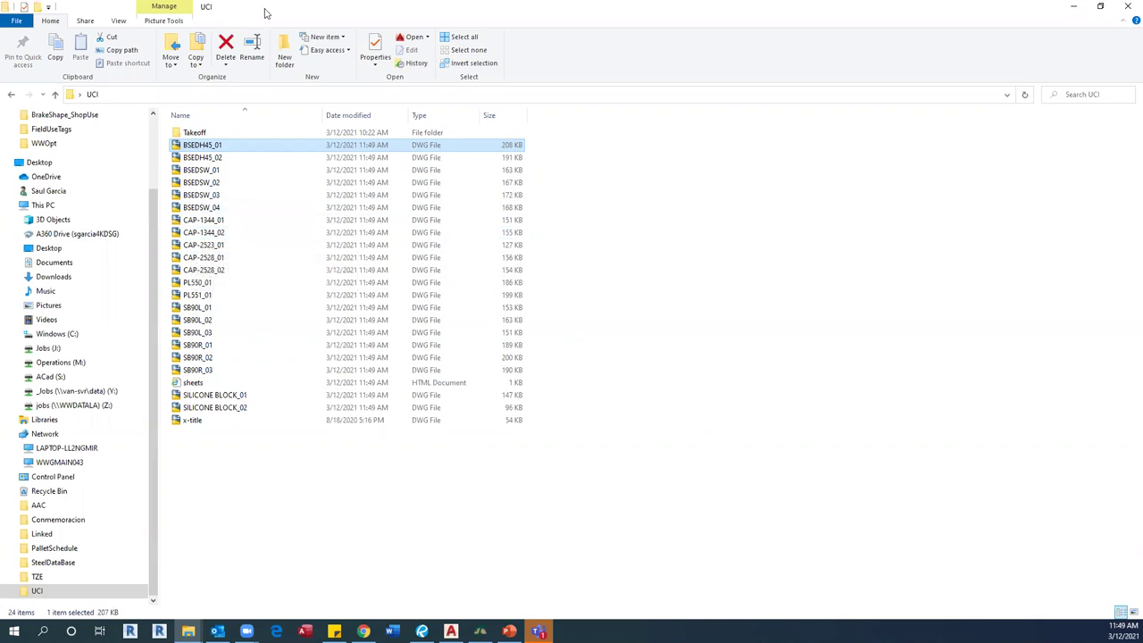
key("alt+Tab")
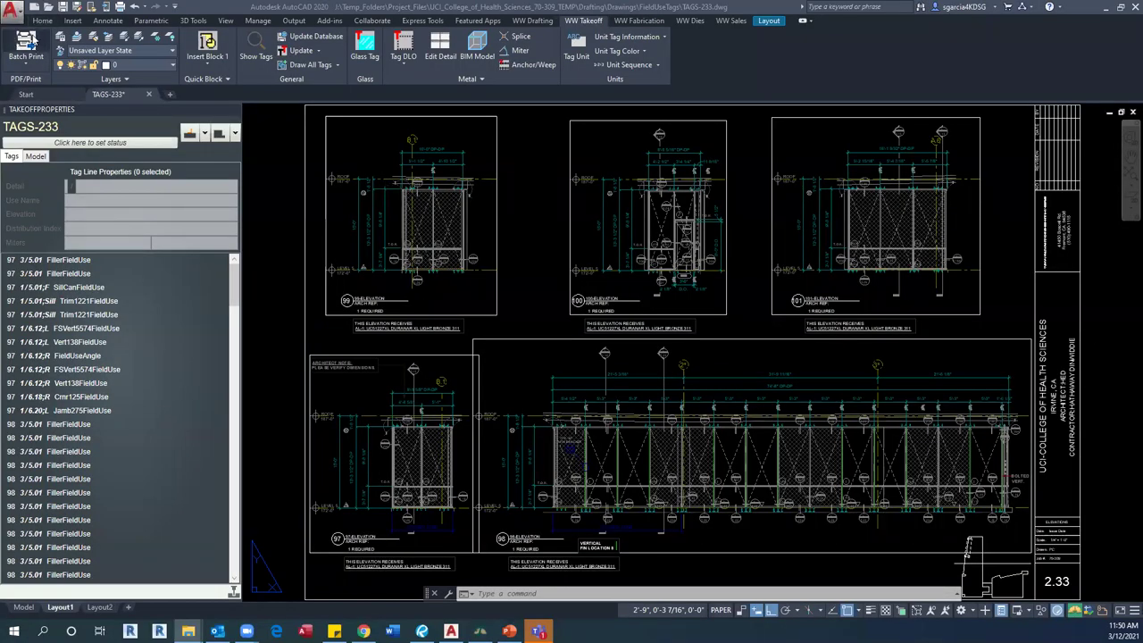
Batch-plot the Metal keys 3 (LMM2) layout with PDF 11x17 setup, browsing to UCI\Elevations
left_click(26, 42)
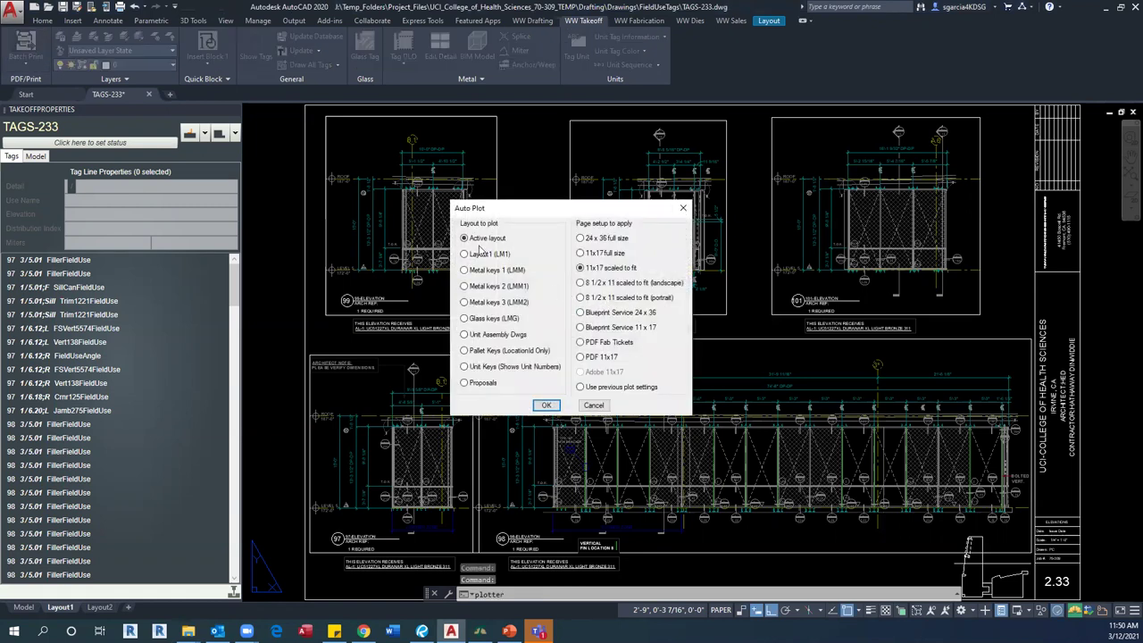
left_click(483, 304)
left_click(581, 357)
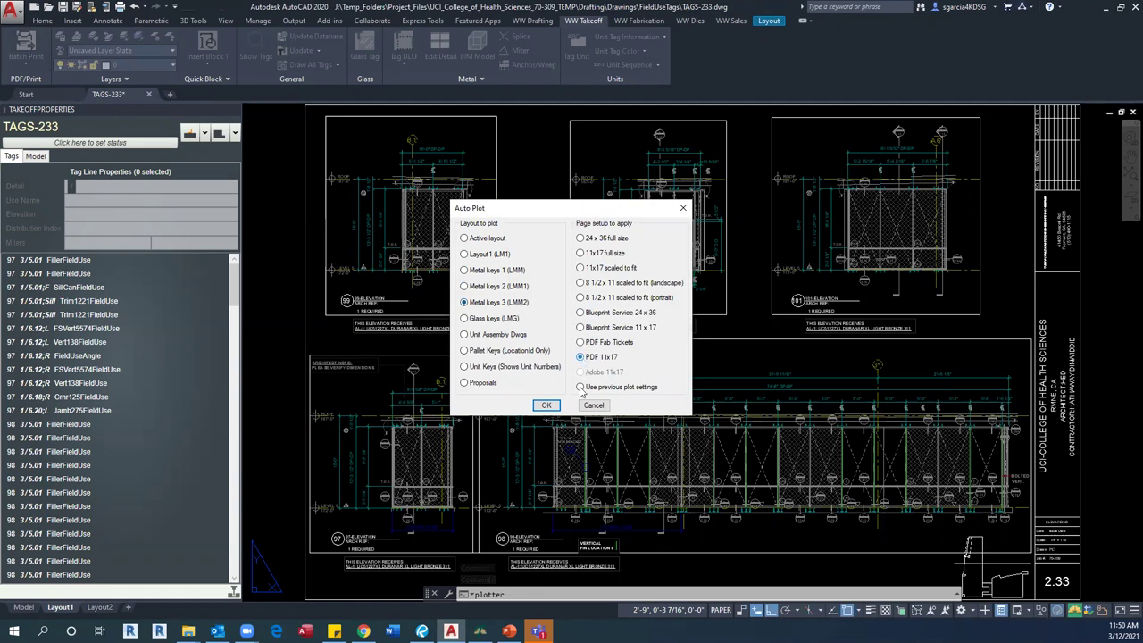
left_click(547, 406)
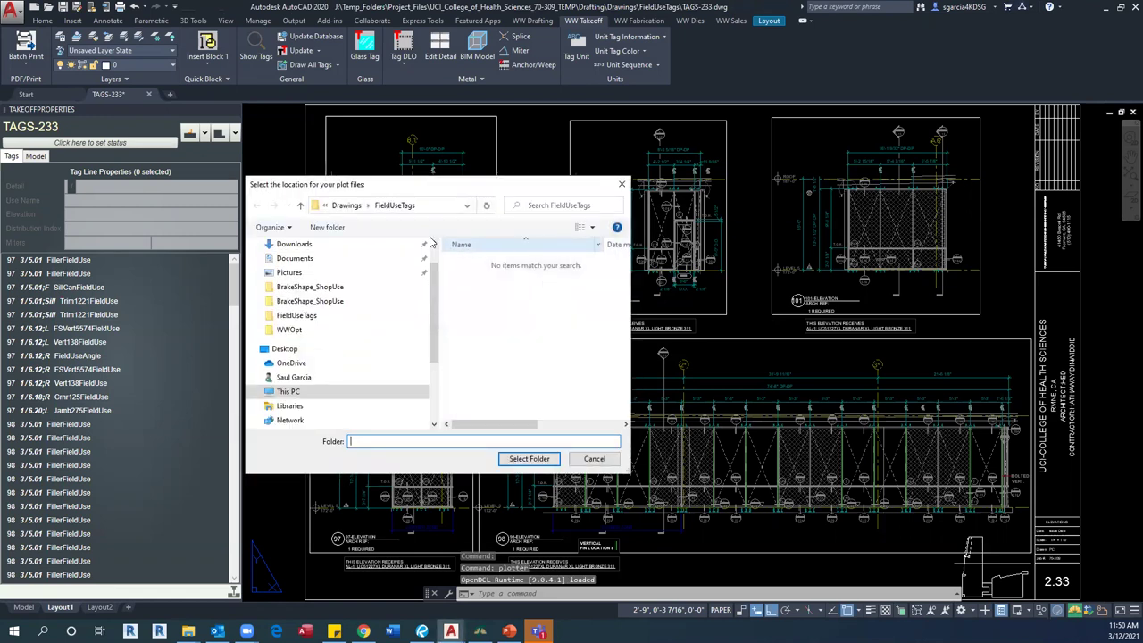
scroll(304, 277, "up", 2)
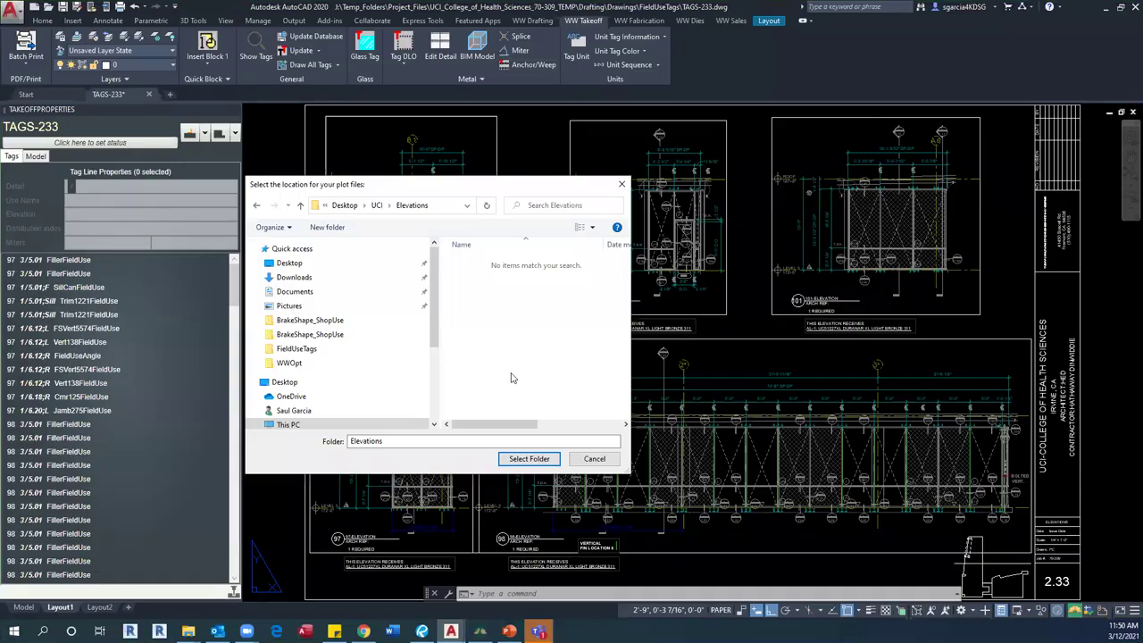
Plot TAGS-201 through TAGS-242 into Elevations, then bring up Auto Plot for BSEDH45_01
left_click(529, 459)
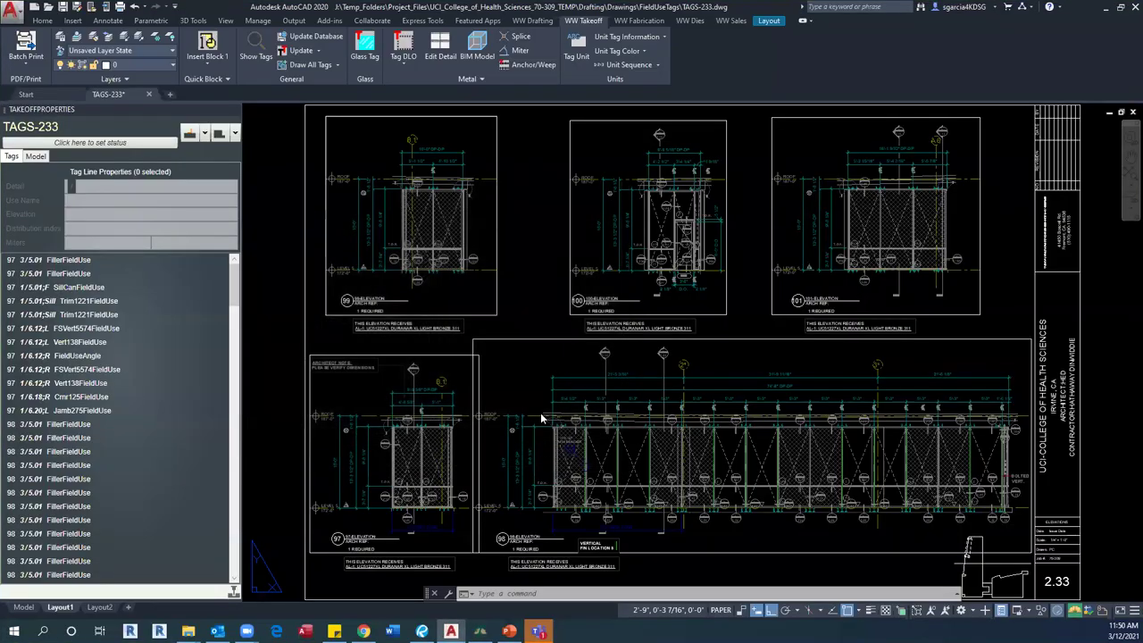
left_click(610, 250)
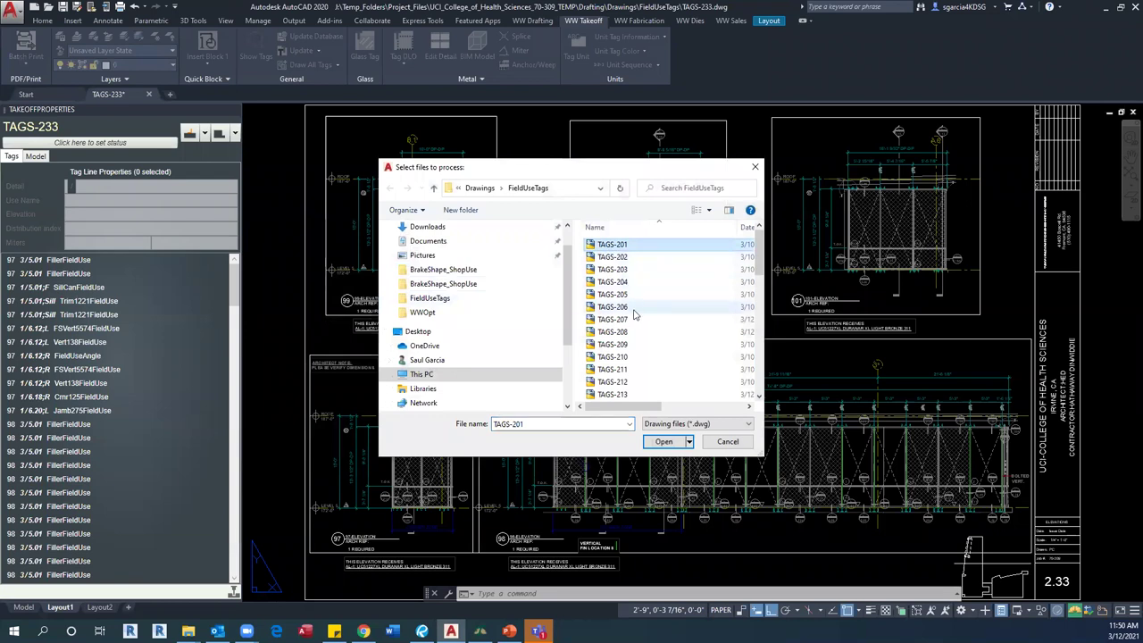
scroll(620, 393, "down", 10)
left_click(620, 394, "shift")
left_click(673, 442)
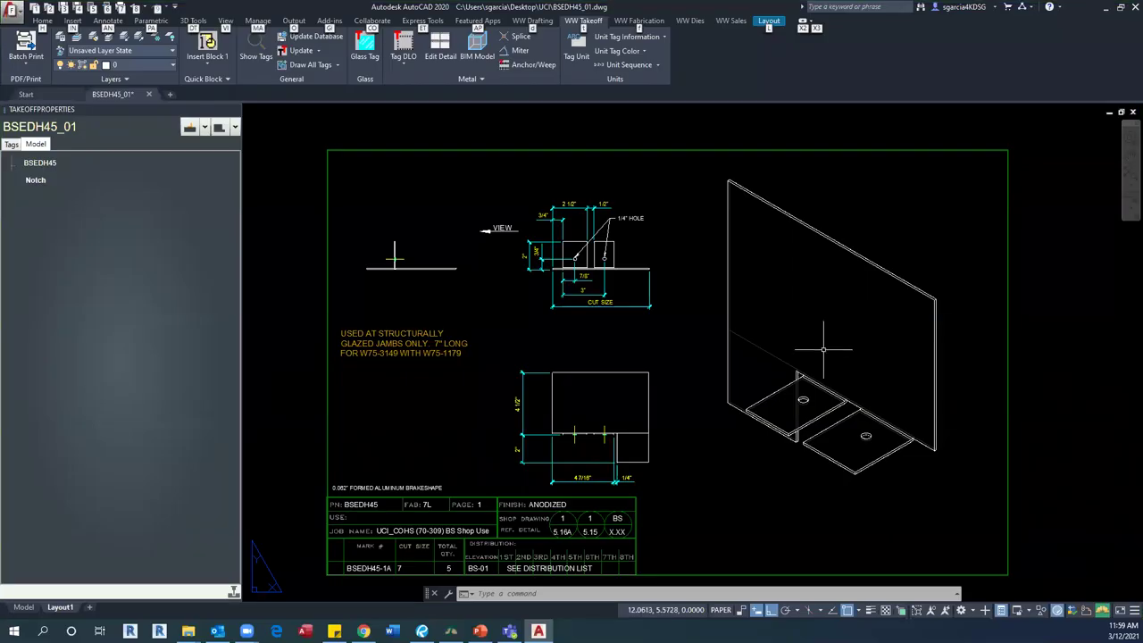
middle_click_drag(367, 195, 358, 190)
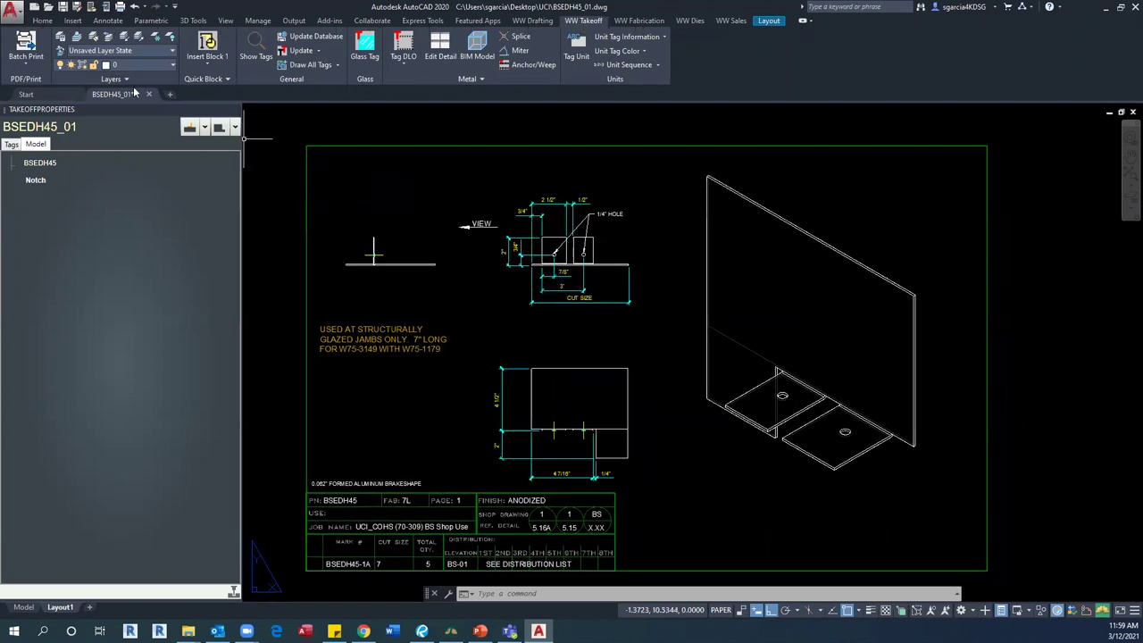
left_click(30, 44)
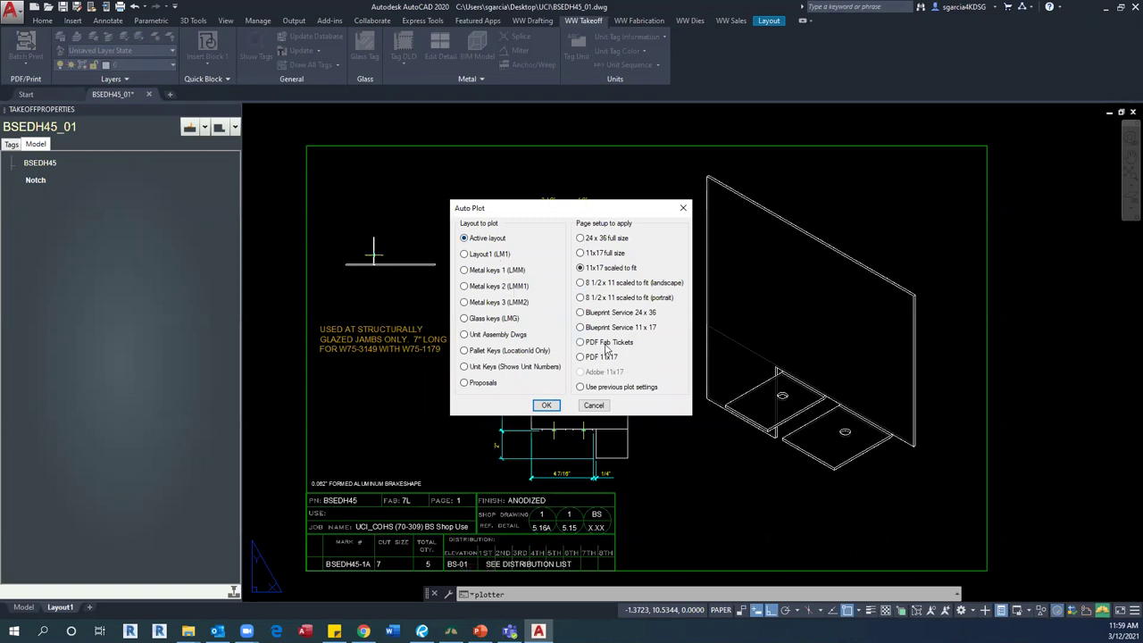
Plot BSEDH45_01 through SILICONE BLOCK_02 at Active layout 11x17 into the UCI folder
left_click(547, 405)
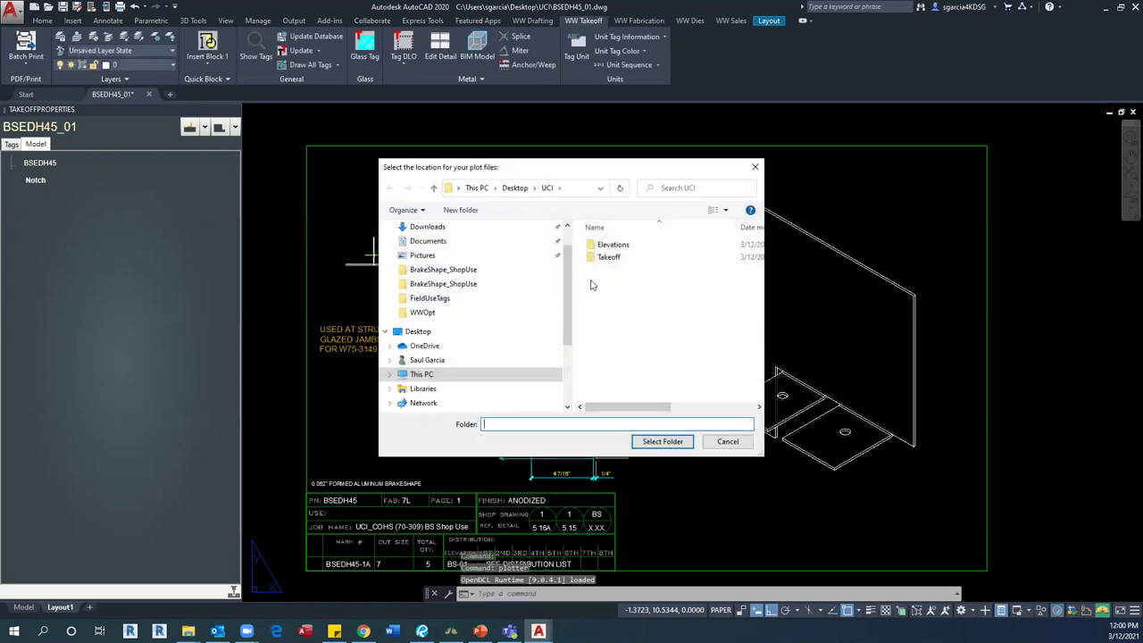
left_click(663, 443)
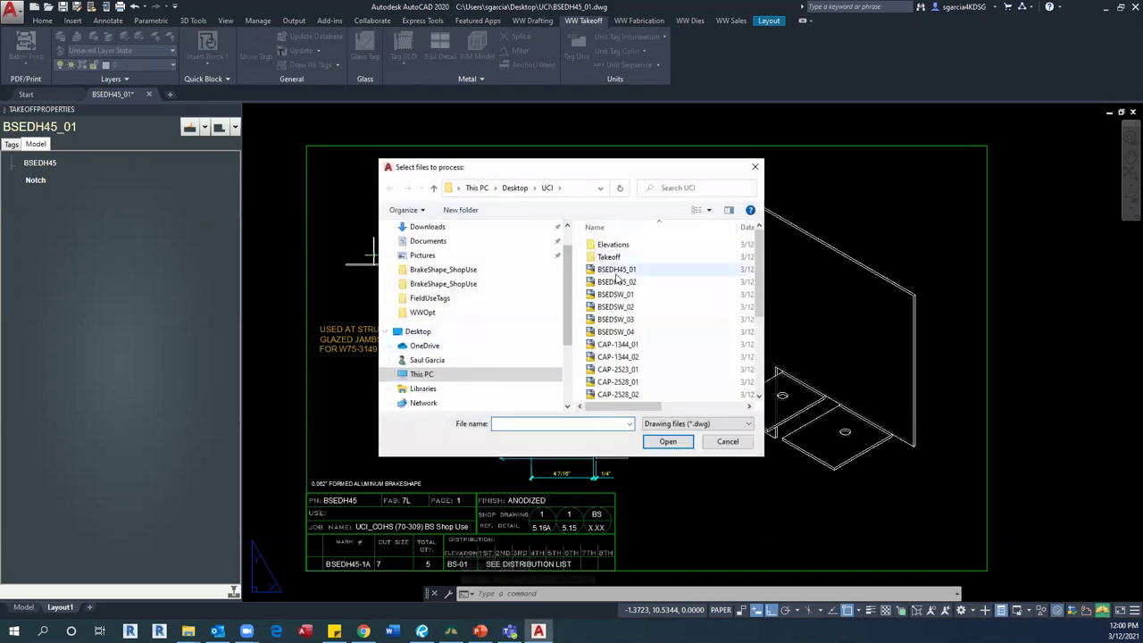
scroll(620, 314, "down", 3)
left_click(629, 381, "shift")
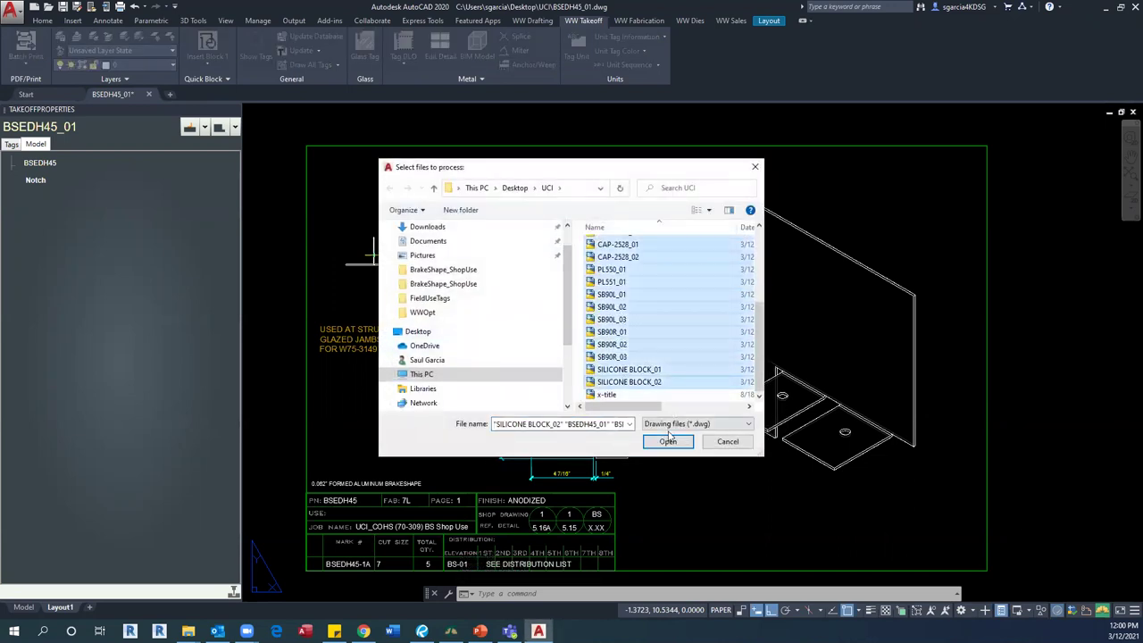
left_click(668, 441)
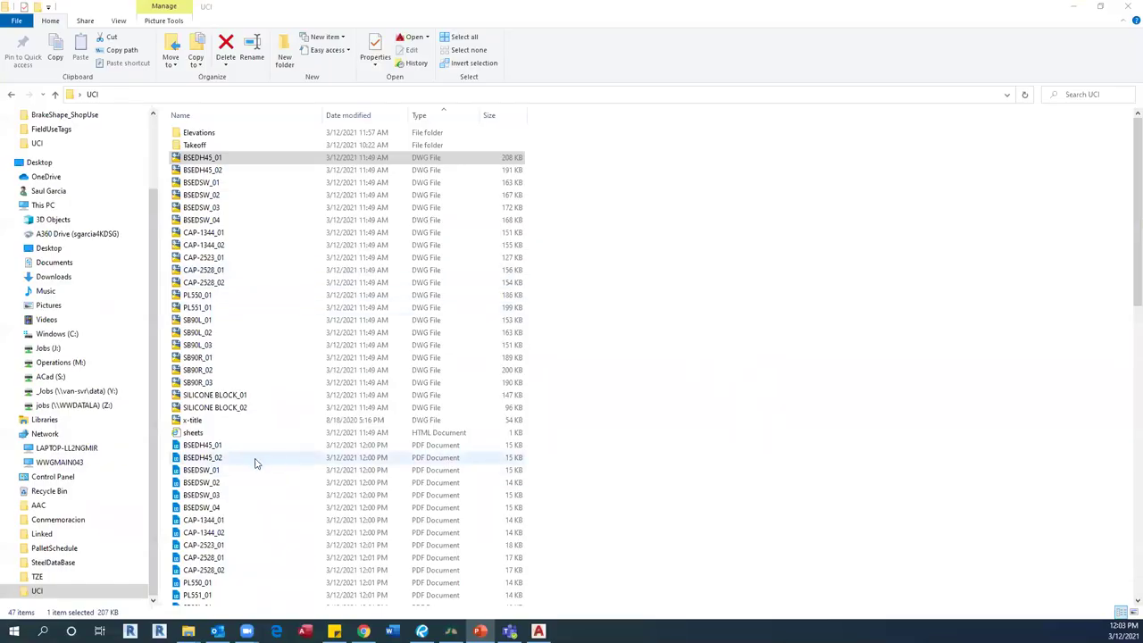
Combine the 21 PDFs from BSEDH45_01 through SILICONE BLOCK_02 into one Acrobat binder
left_click(216, 450)
scroll(219, 447, "down", 3)
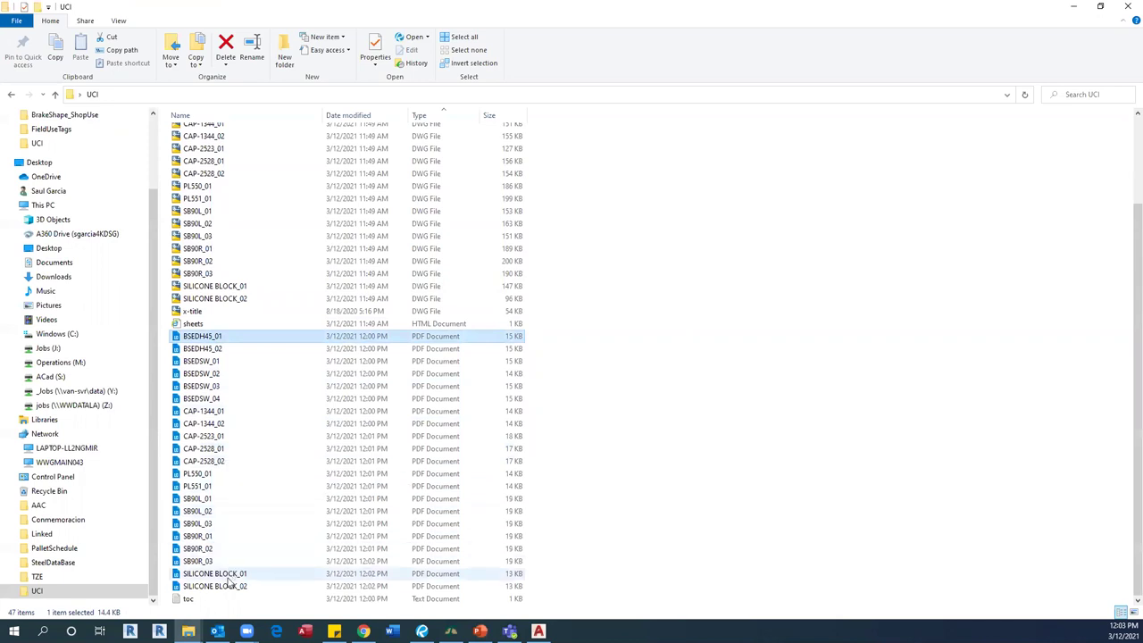
left_click(228, 585, "shift")
right_click(229, 492)
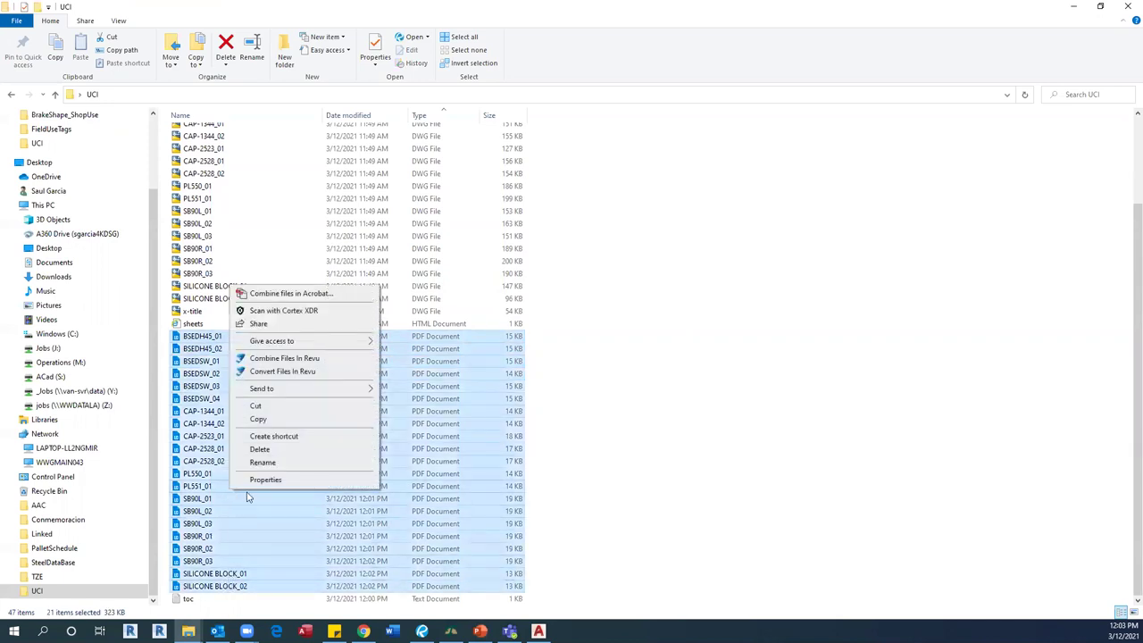
mouse_move(270, 391)
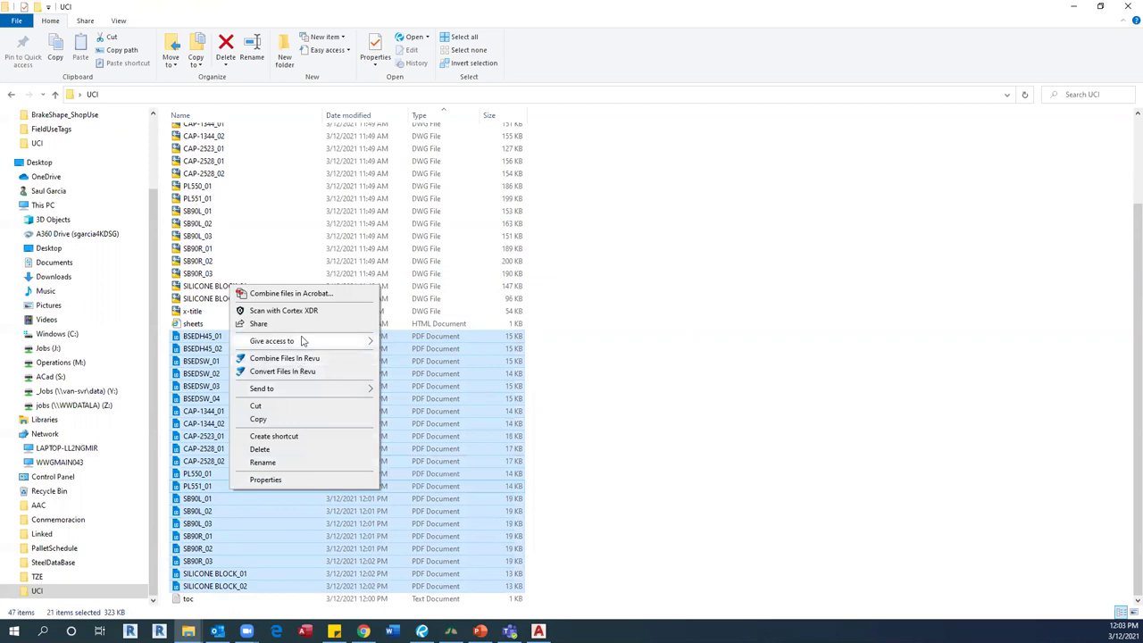
left_click(308, 295)
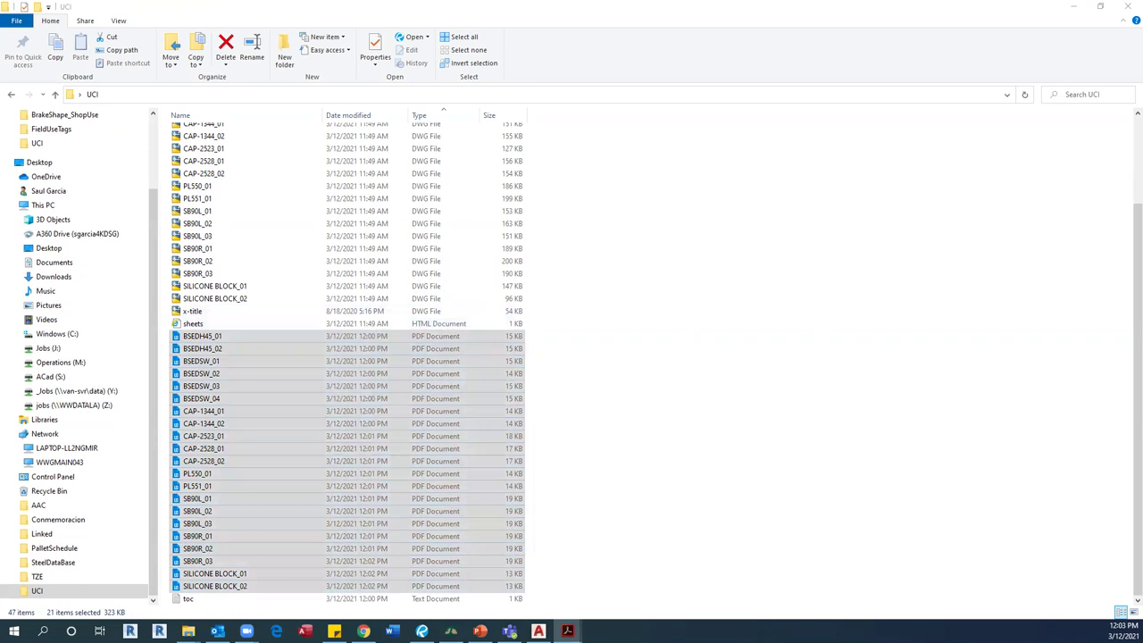
left_click(797, 476)
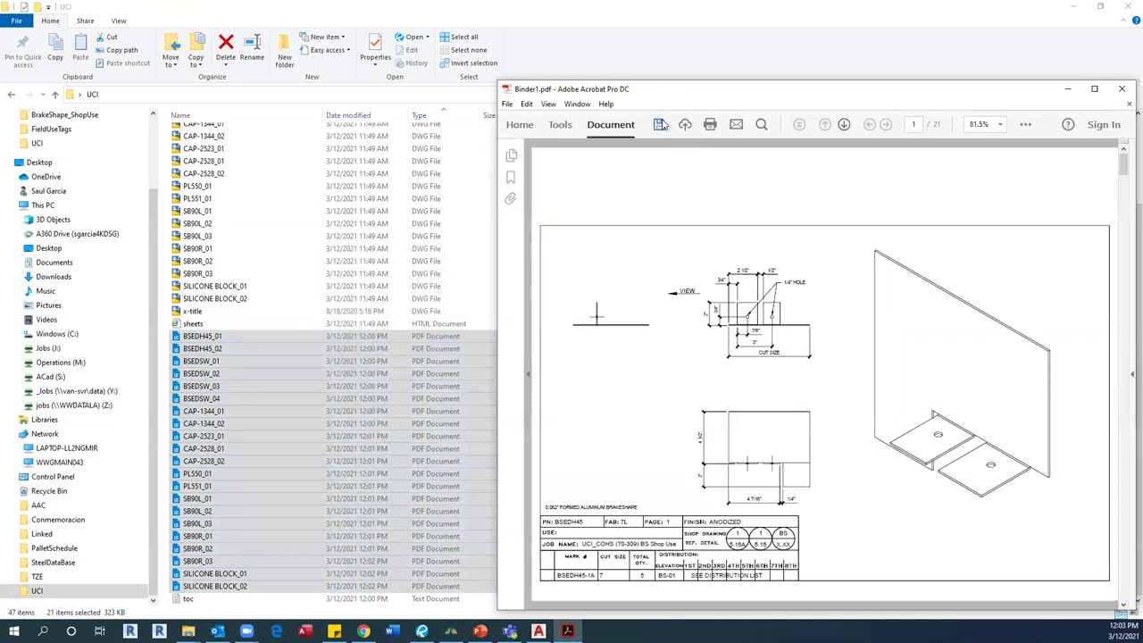
Save the combined binder as UCI-ShopUseBrakeShapes-FABS.pdf in the Desktop\UCI folder
left_click(659, 125)
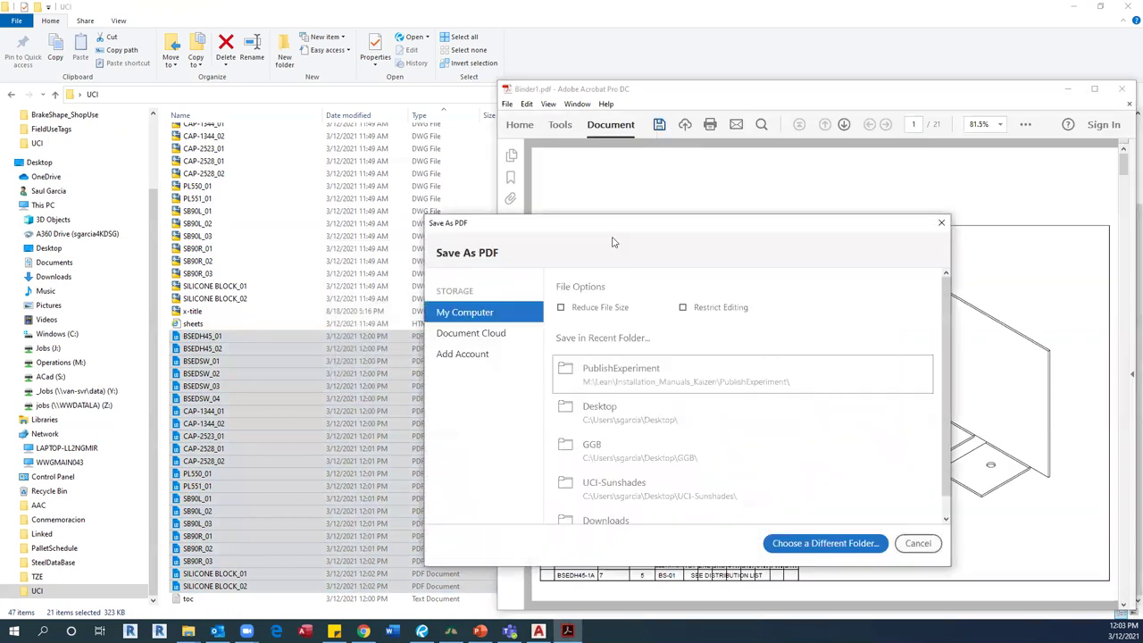
left_click(820, 541)
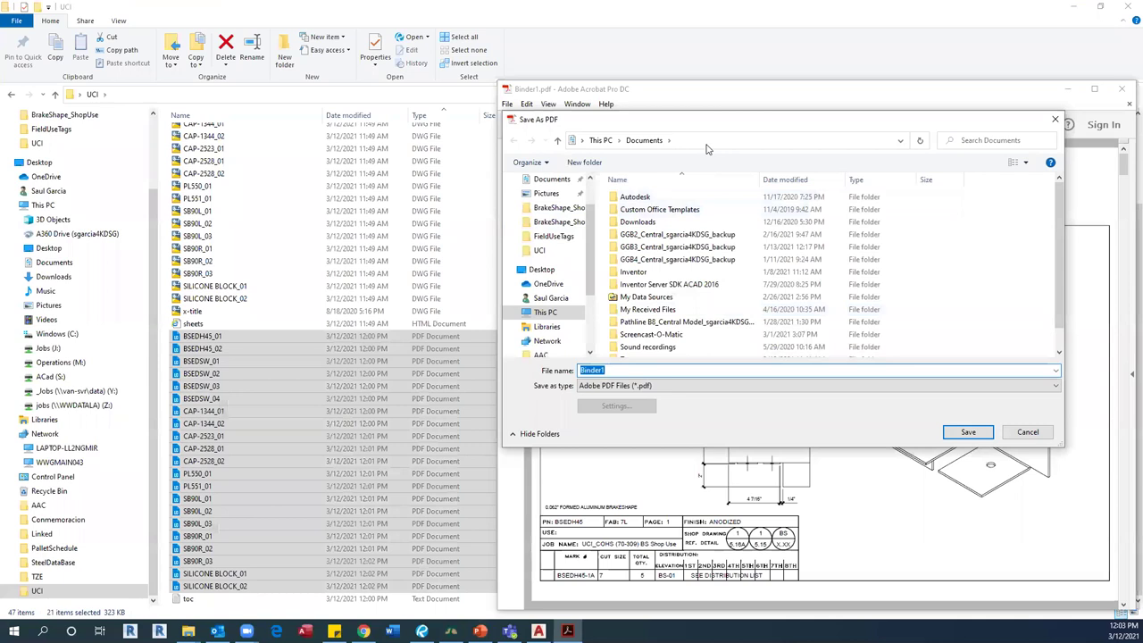
left_click(708, 141)
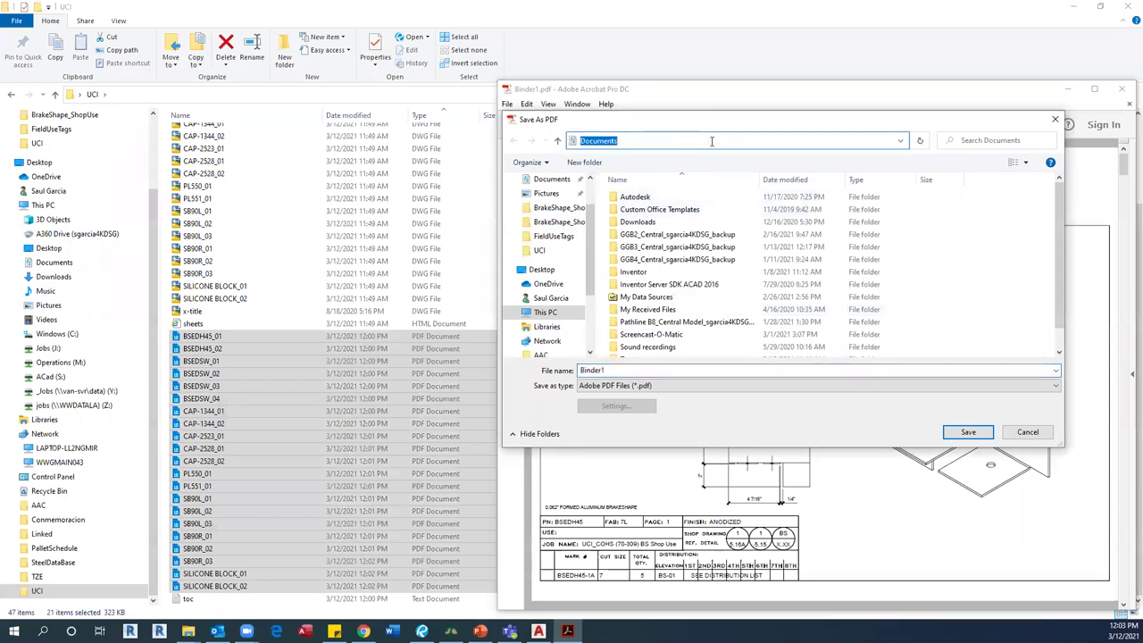
left_click(540, 250)
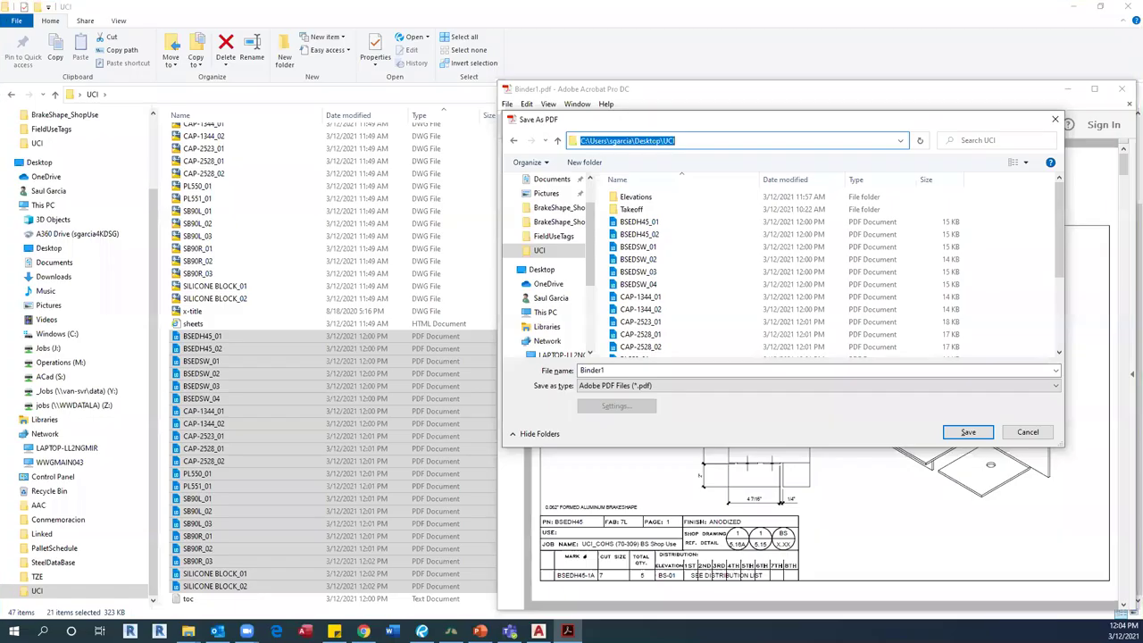
left_click(644, 369)
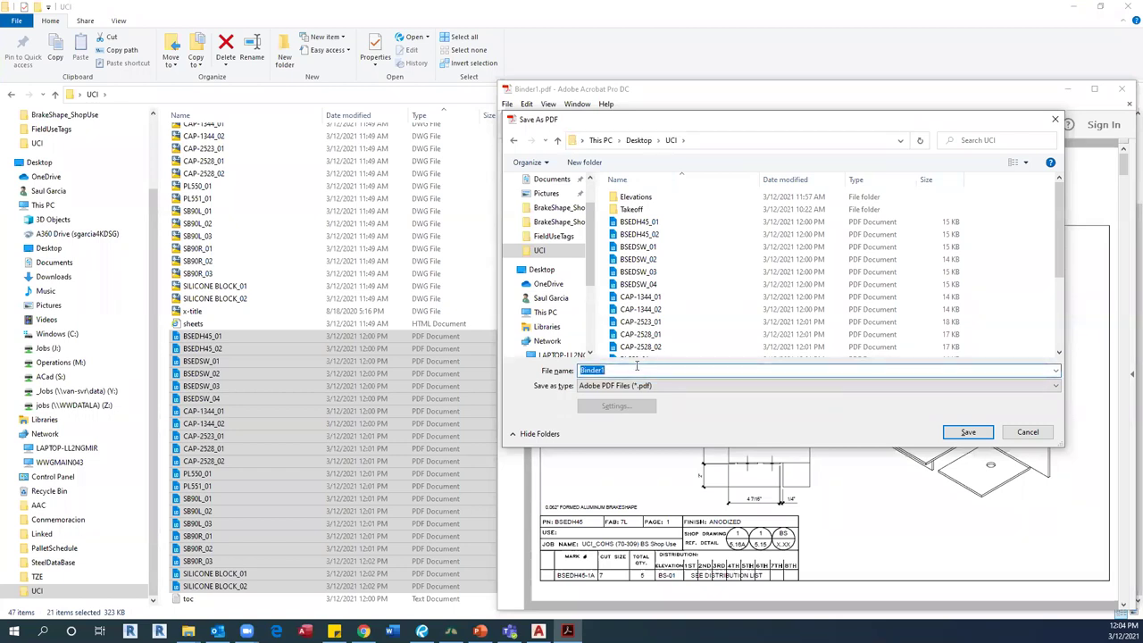
type("uci")
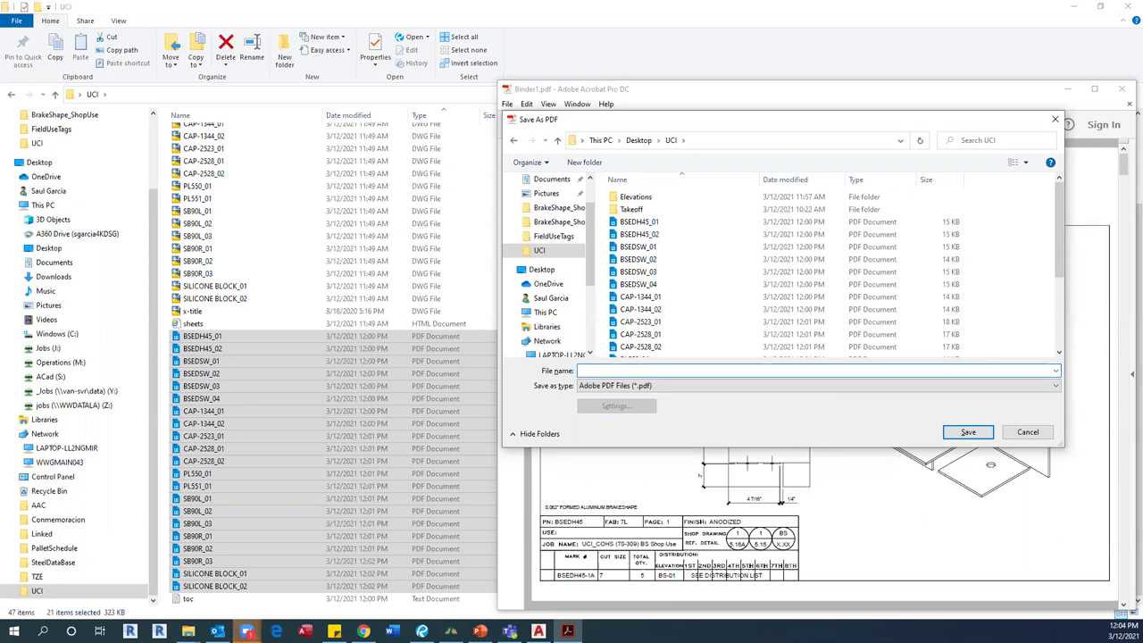
key("BackSpace")
key("BackSpace")
key("BackSpace")
type("UCI-ShopUseBrakeShapes-FABS")
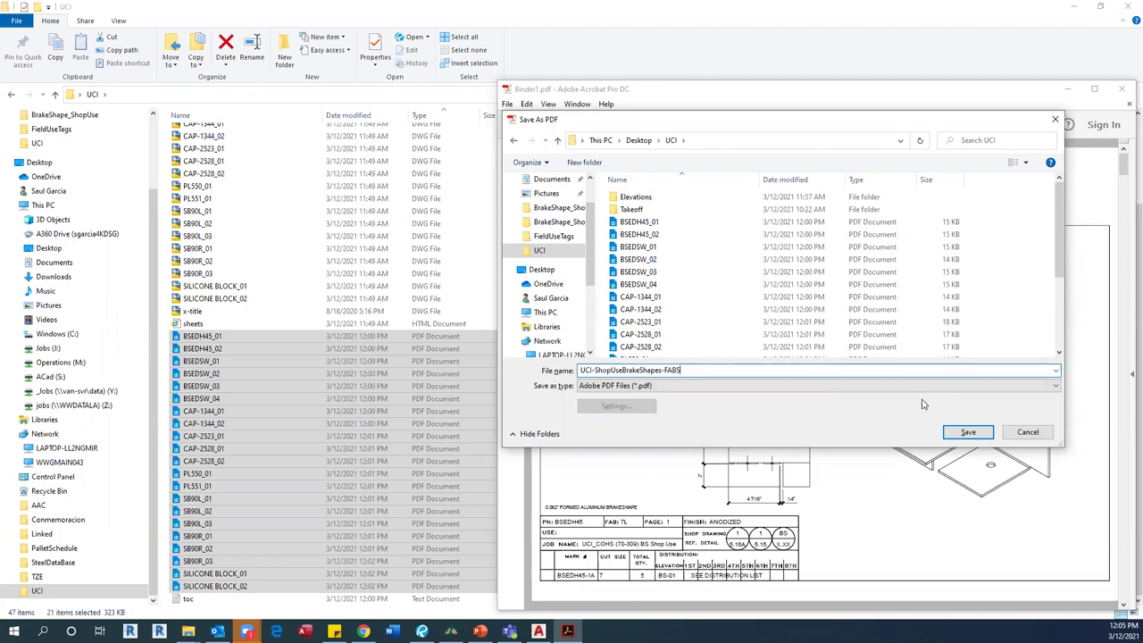
left_click(970, 432)
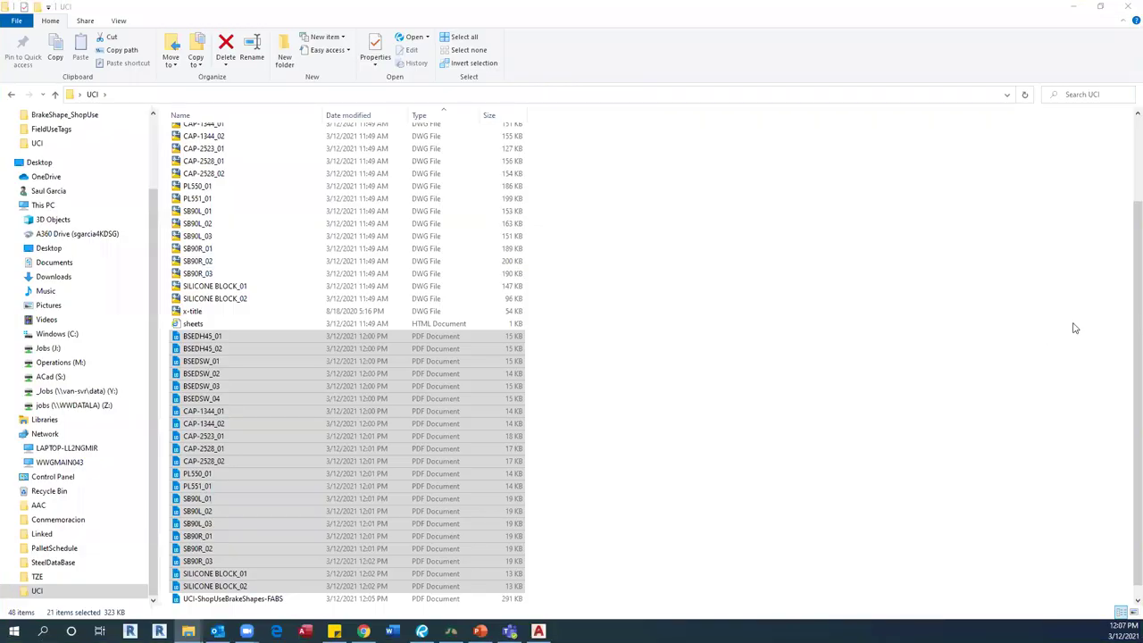
Combine the 46 elevation PDFs, TAGS-201 through TAGS-242, into one Acrobat binder
scroll(257, 175, "up", 3)
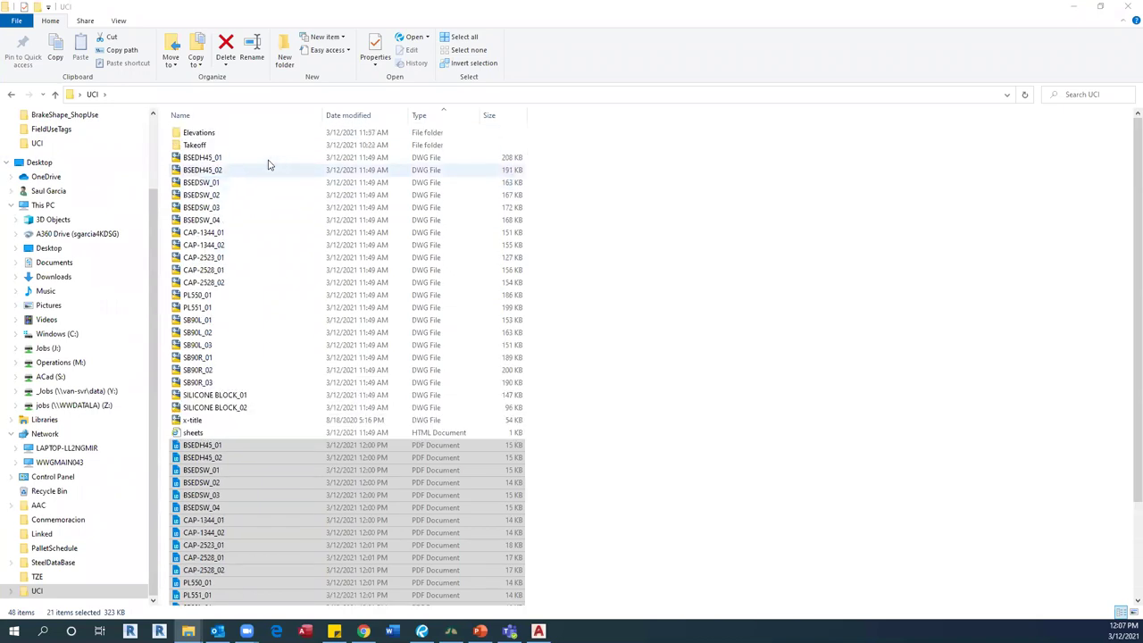
double_click(209, 133)
left_click(215, 134)
scroll(259, 283, "down", 3)
left_click(214, 586, "shift")
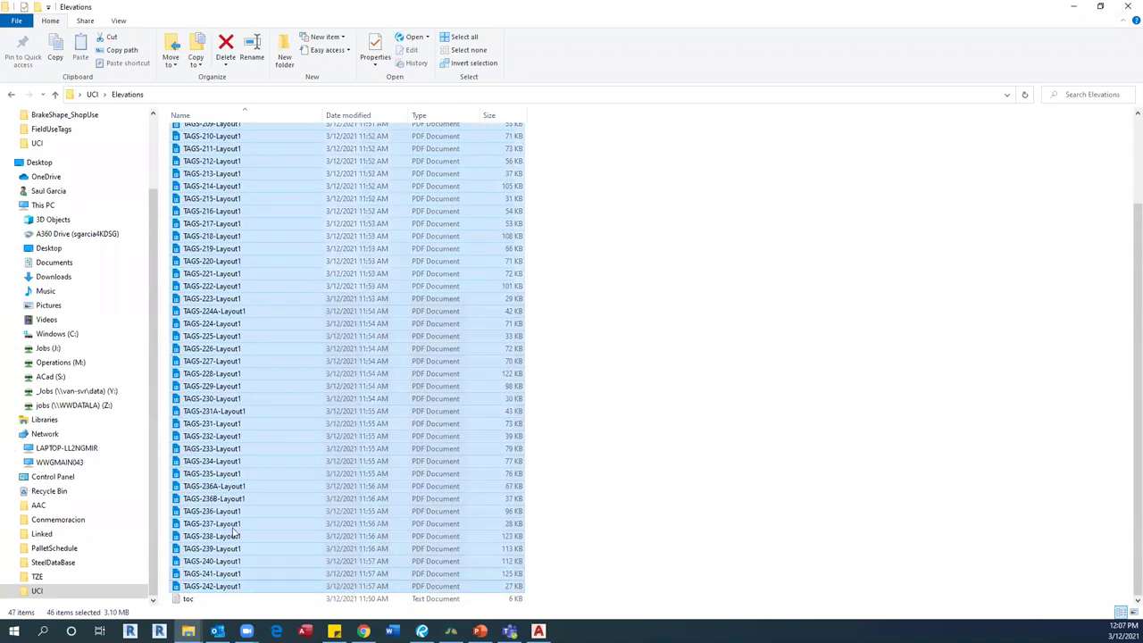
right_click(245, 496)
left_click(301, 293)
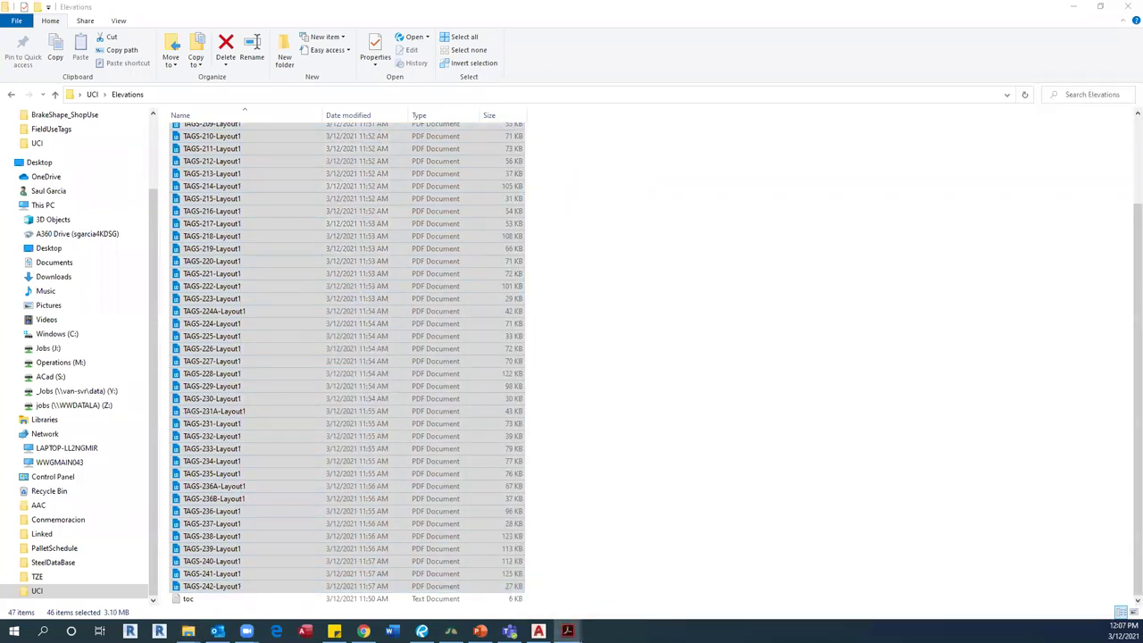
left_click(774, 476)
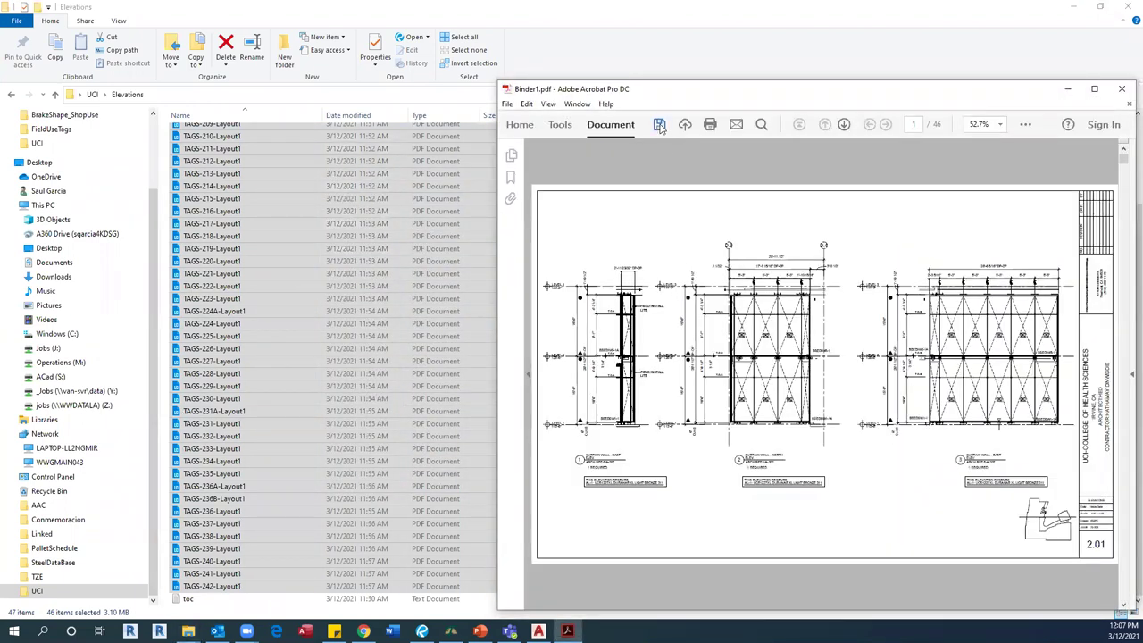
Save the 46-page binder as UCU-ShopUsebrakeshapes-KEYS.pdf in UCI\Elevations, then close Acrobat
left_click(659, 124)
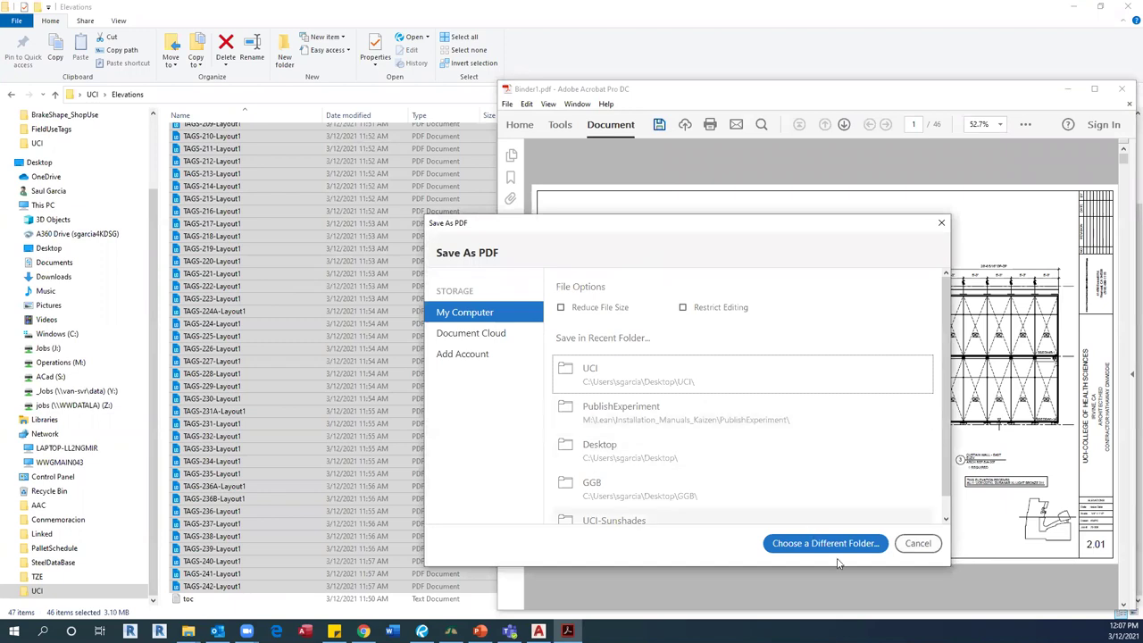
left_click(827, 544)
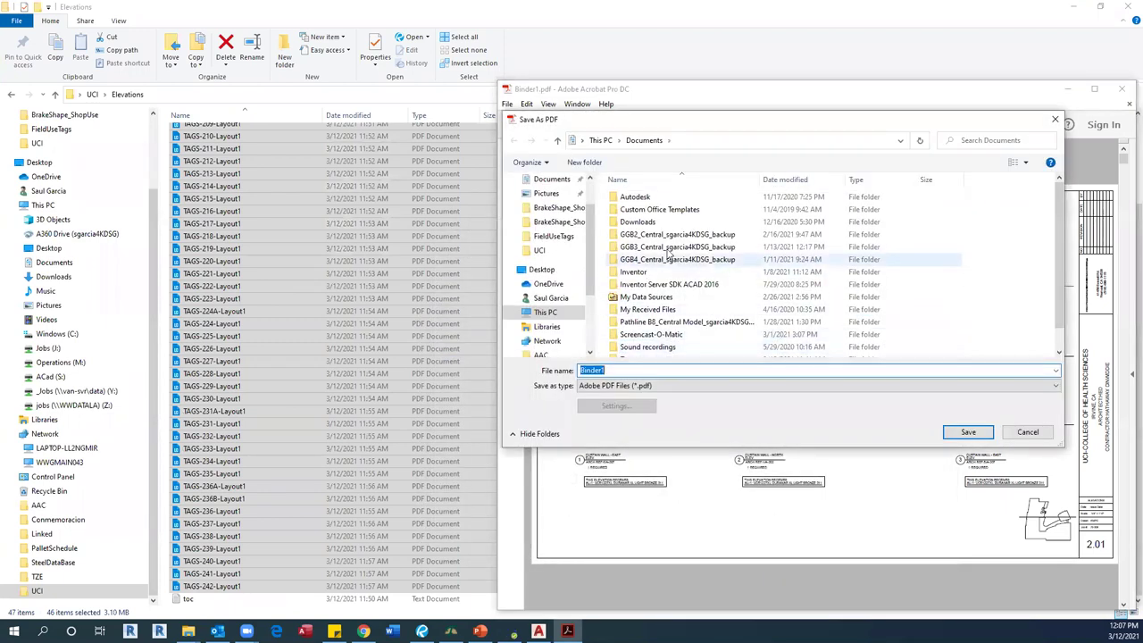
left_click(691, 142)
type("C:\\Users\\sgarcia\\Desktop\\UCI")
key("Return")
left_click(652, 198)
double_click(652, 198)
double_click(619, 370)
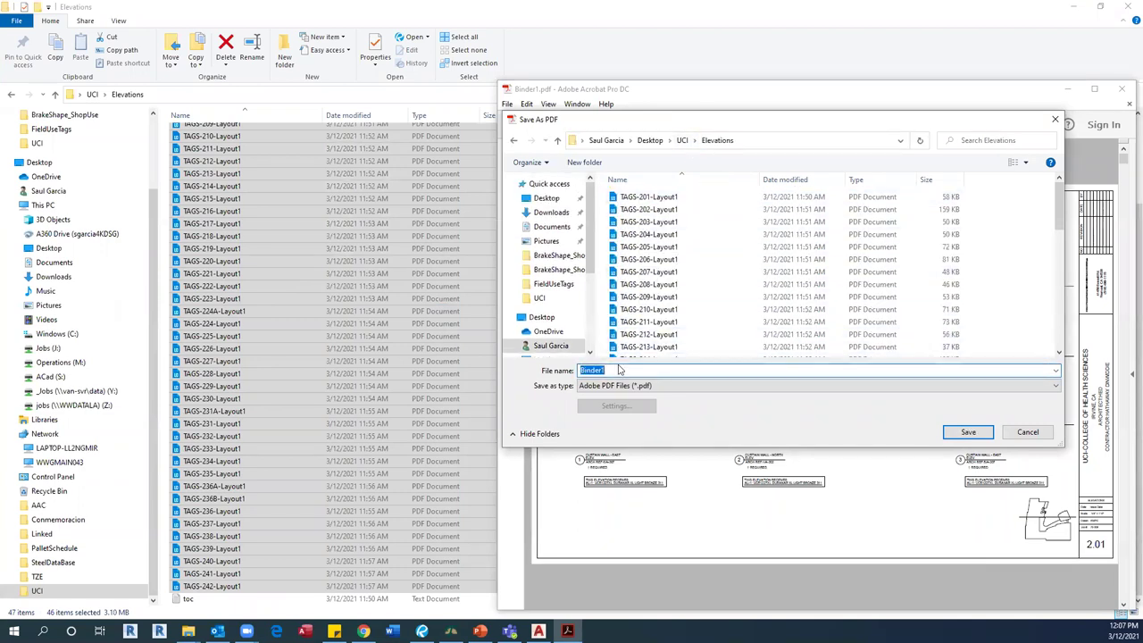
type("UCI")
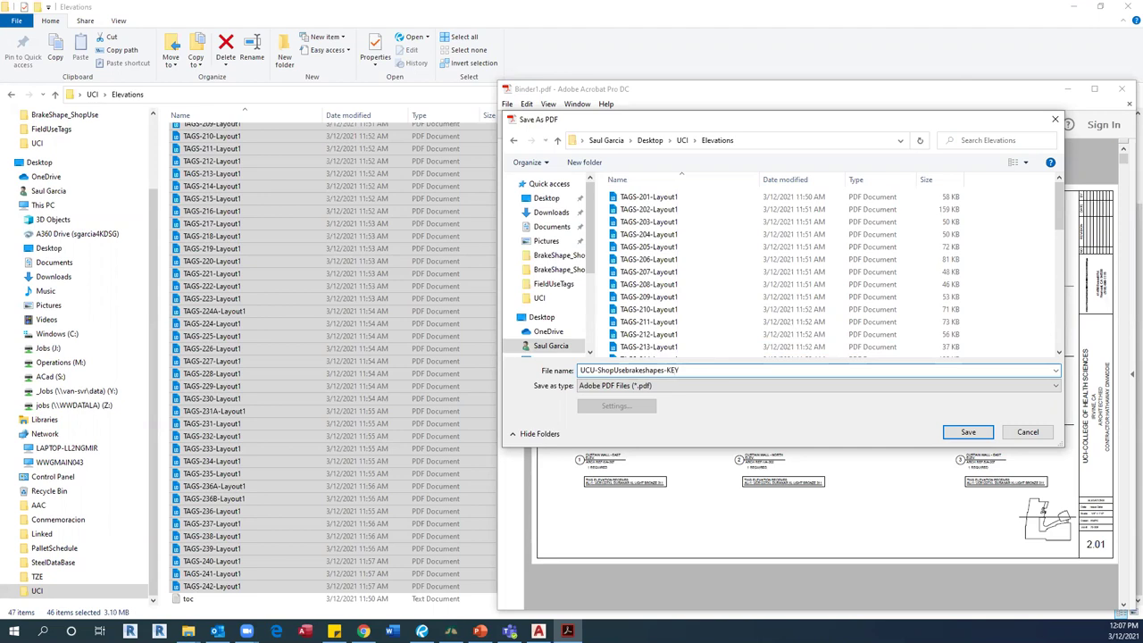
left_click(966, 433)
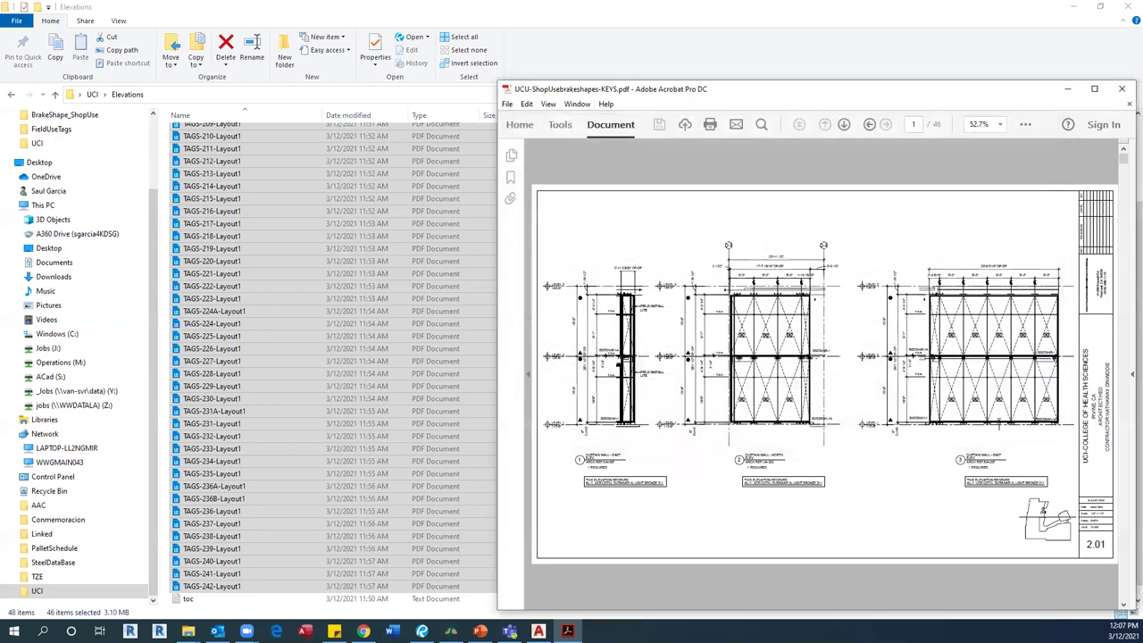
key("alt+F4")
key("alt+Up")
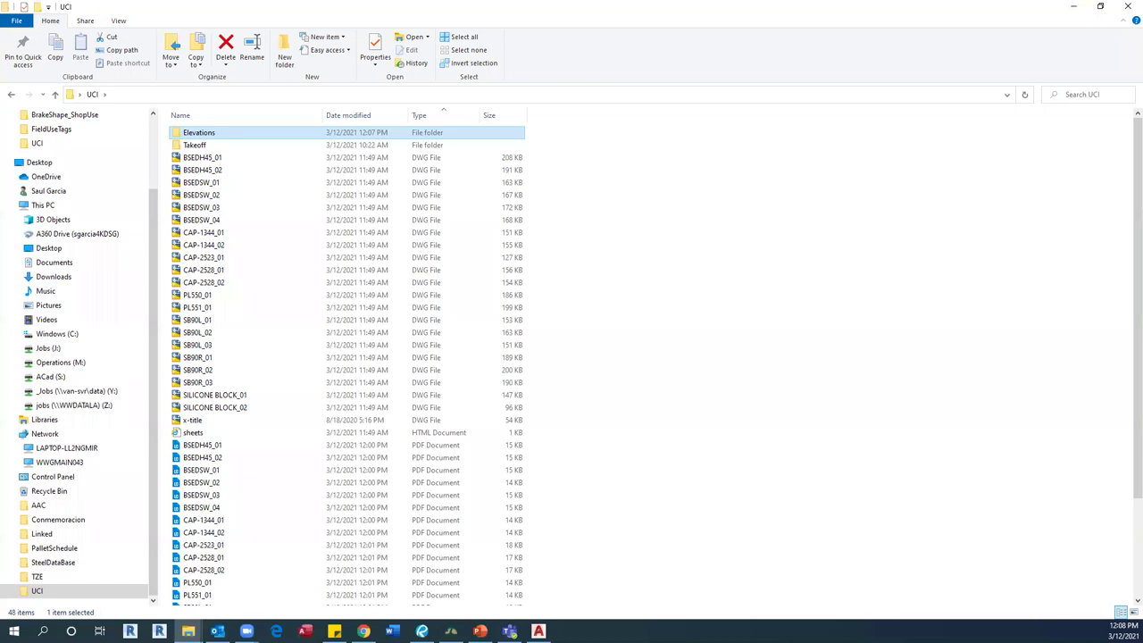
Zip the 22 DWG files, BSEDH45_01 through x-title, into UCI-ShopuseBrakeShapes-CAD
left_click(203, 157)
left_click(192, 421, "shift")
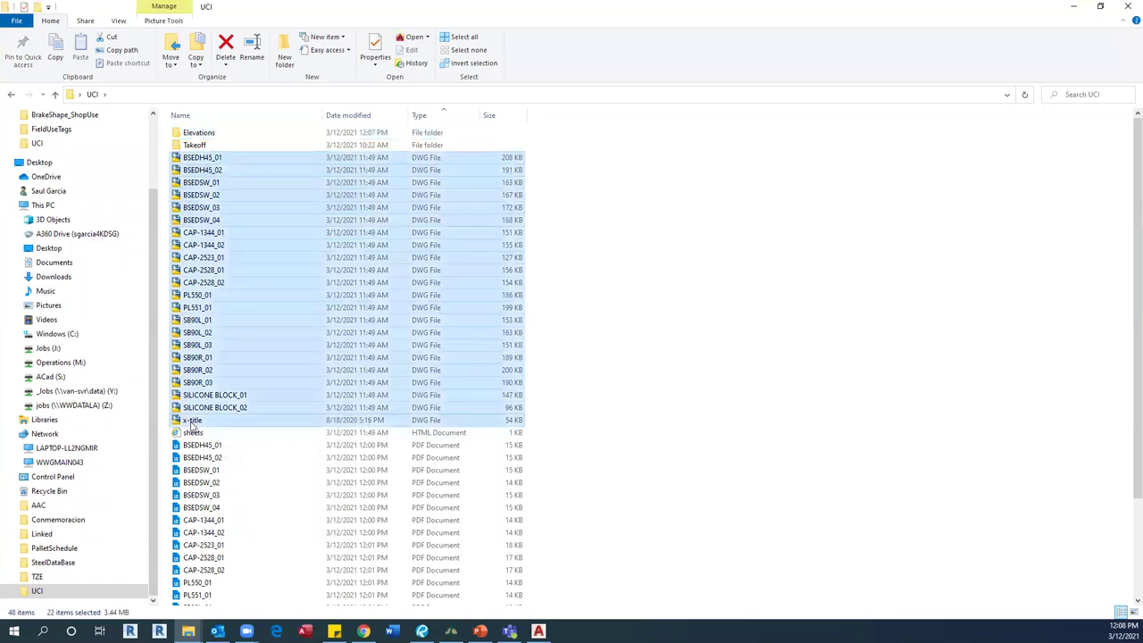
left_click_drag(191, 277, 206, 252)
right_click(208, 251)
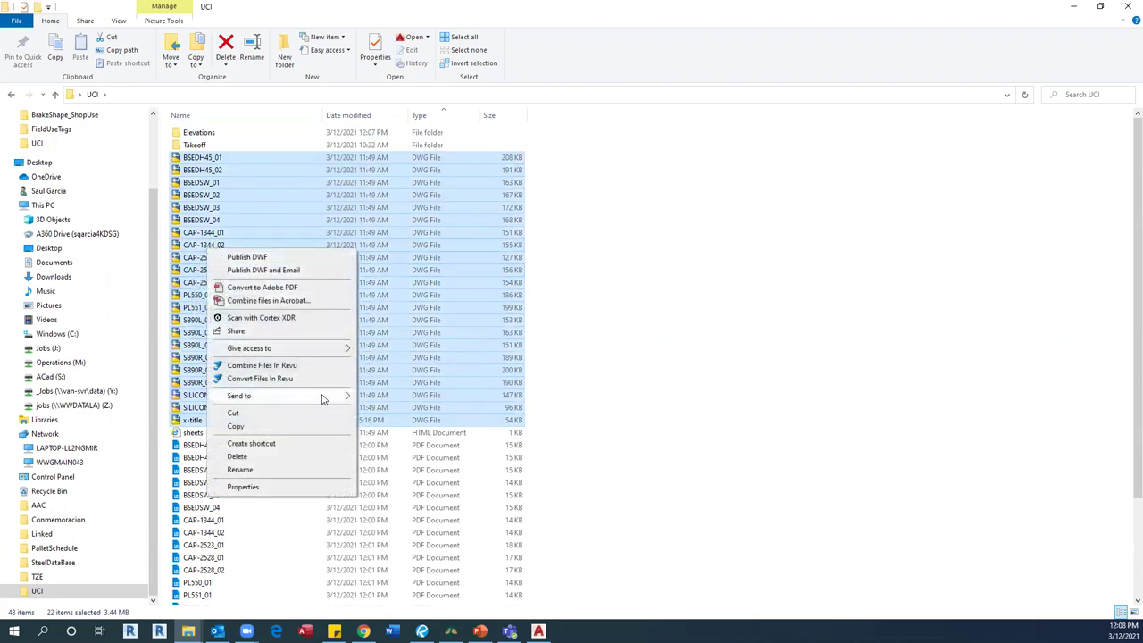
mouse_move(326, 396)
left_click(423, 439)
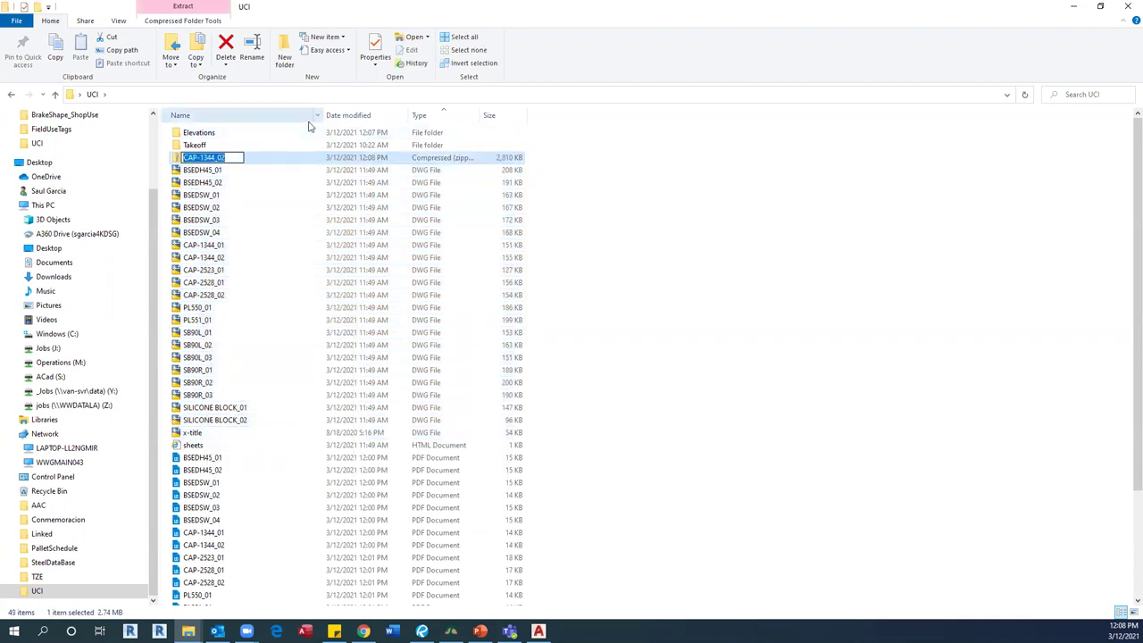
type("UCI")
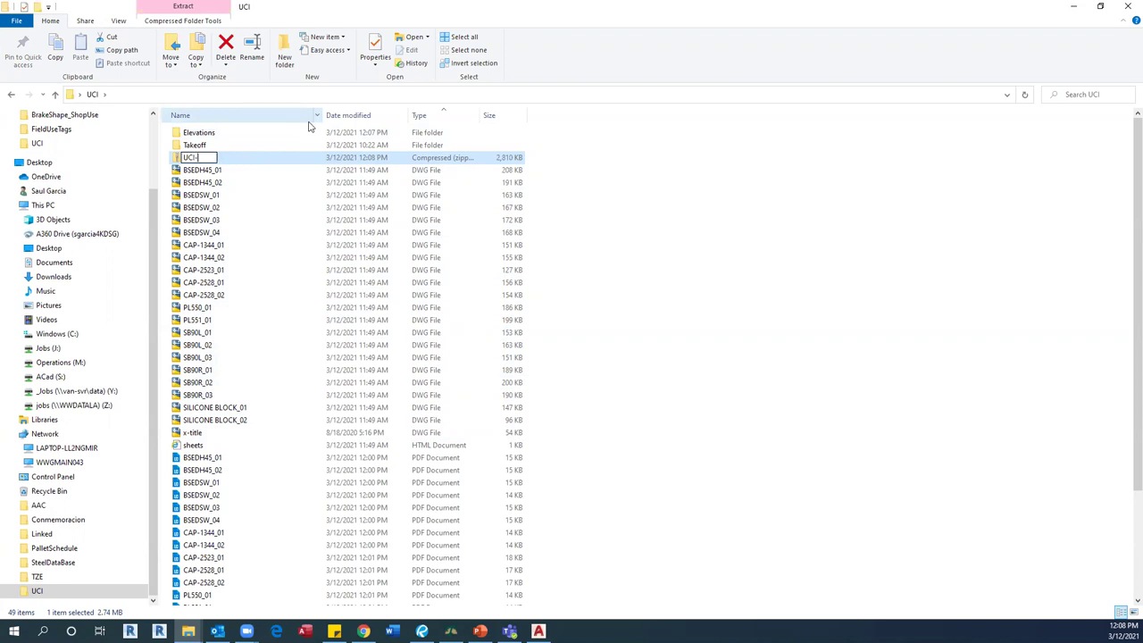
type("-ShopuseG")
key("BackSpace")
type("BrakeShapes-CAD")
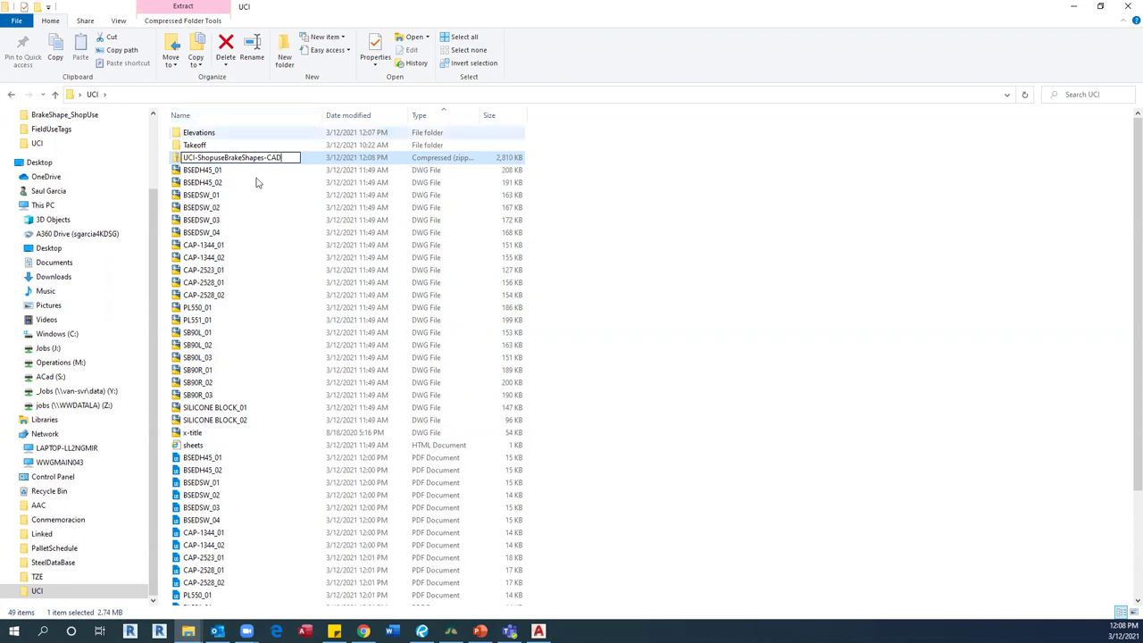
left_click(261, 184)
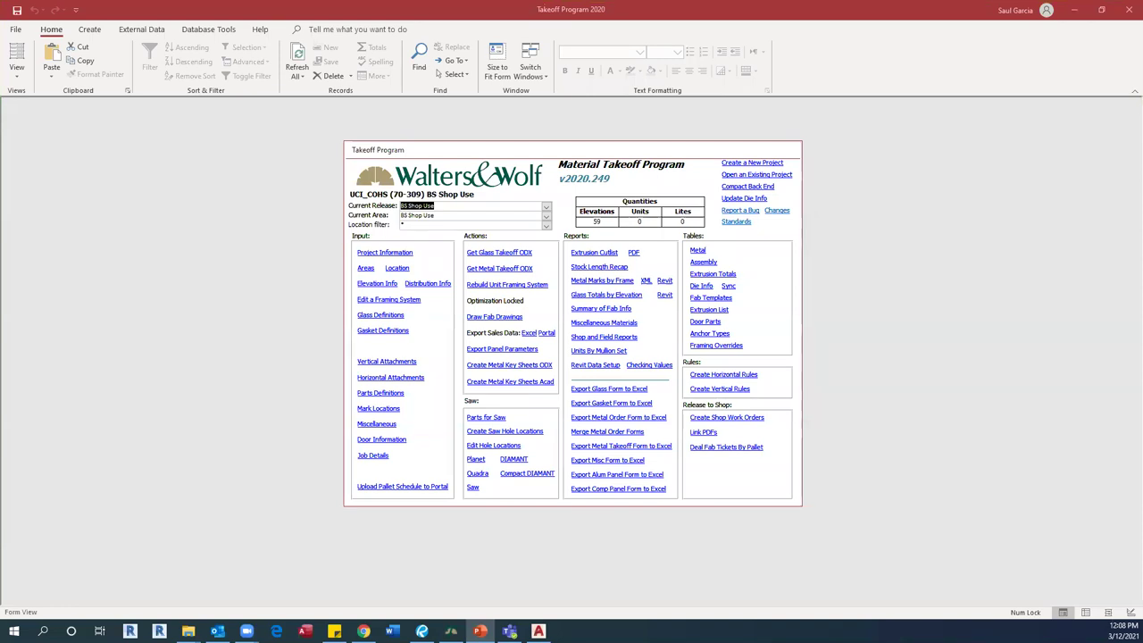
Set Current Release to BS Shop Use and list the database's queries in the navigation pane
left_click(547, 206)
left_click(437, 224)
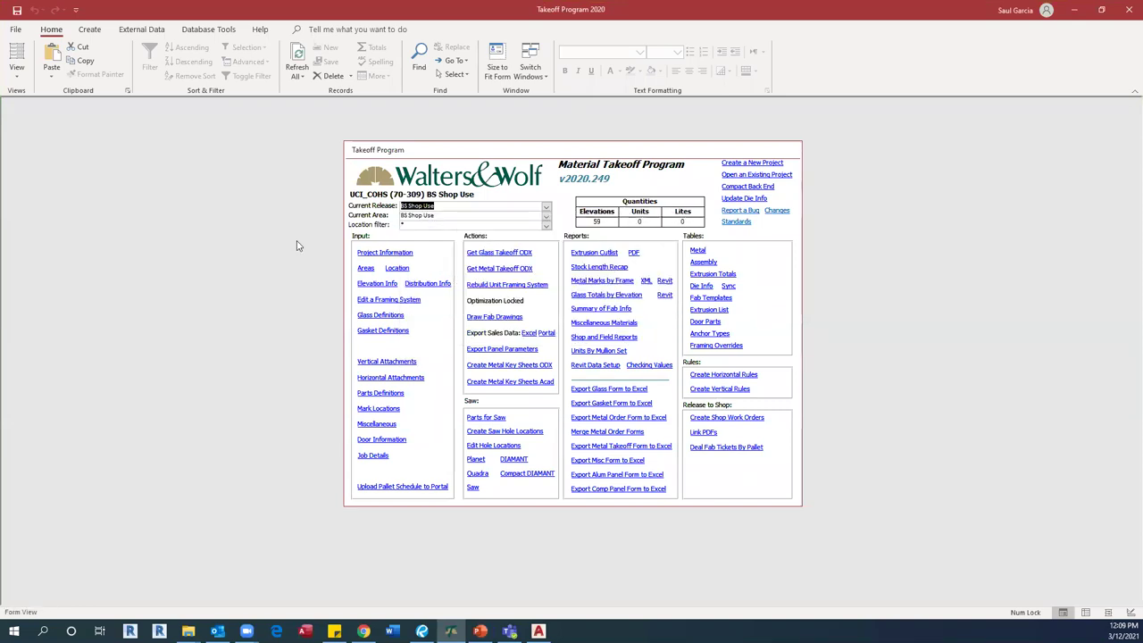
key("F11")
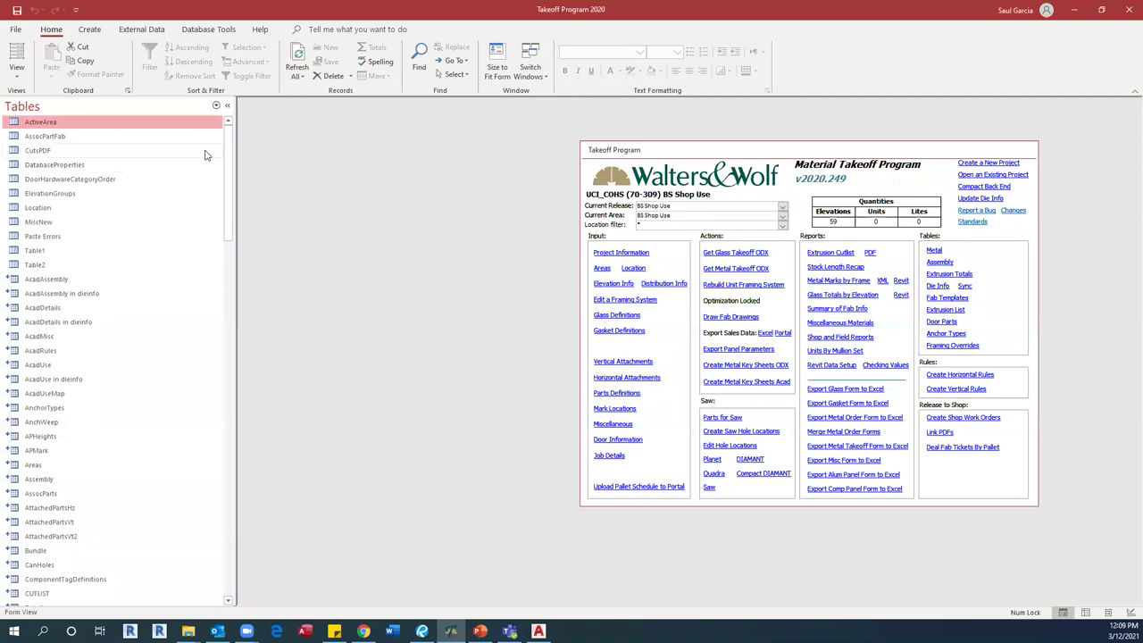
left_click(216, 107)
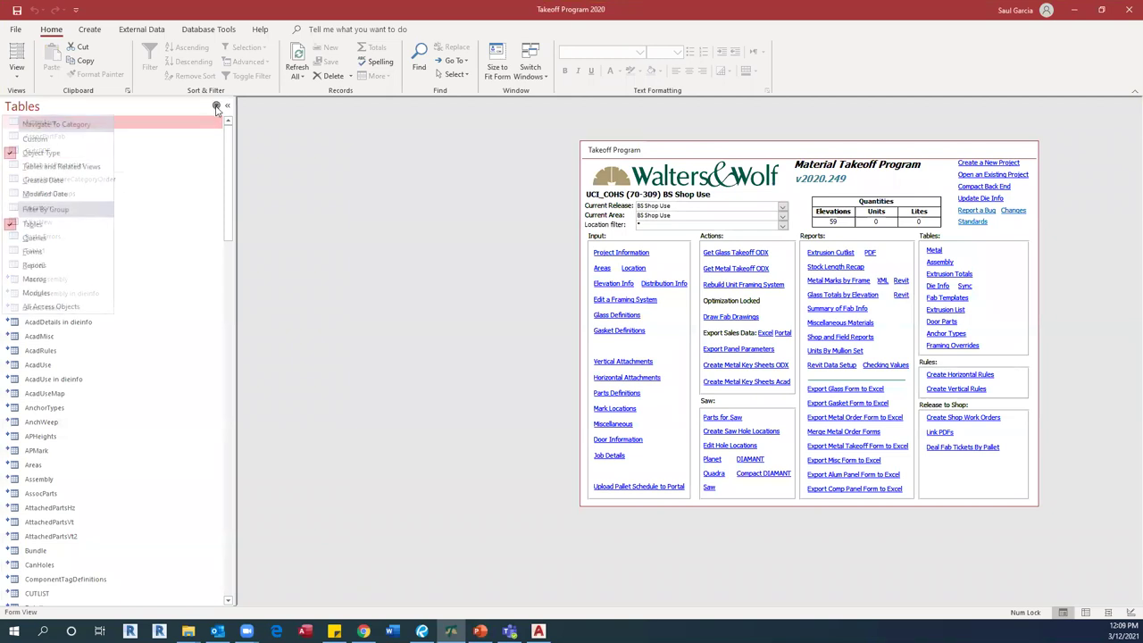
left_click(64, 239)
Open the MetalTotalsPerDistribution query and select all 21 of its records
scroll(98, 250, "down", 5)
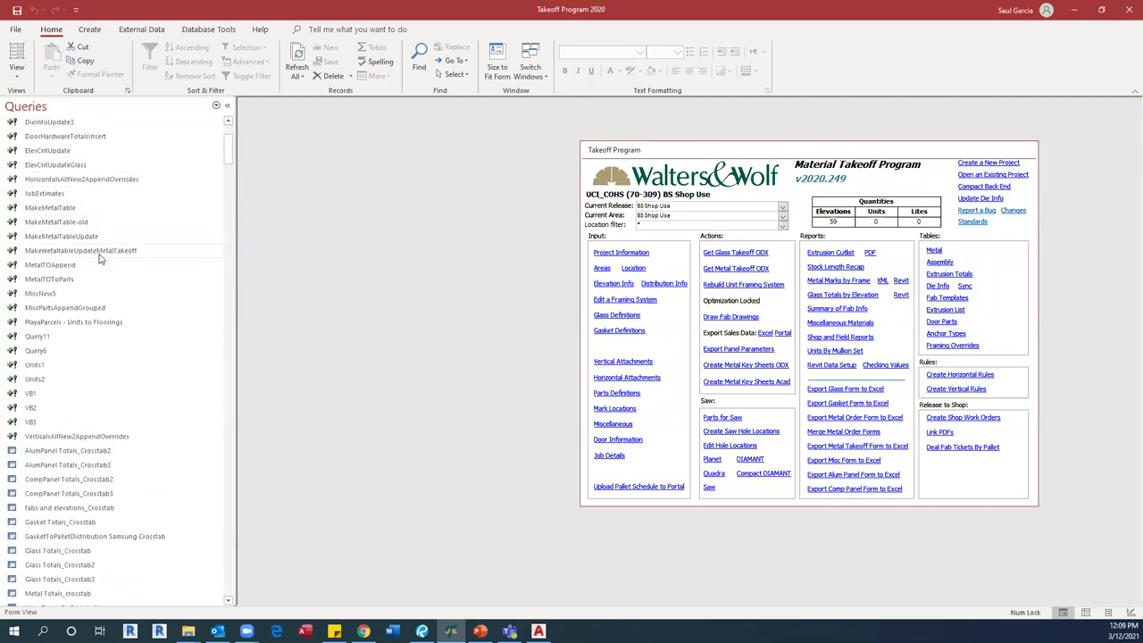
scroll(94, 402, "down", 2)
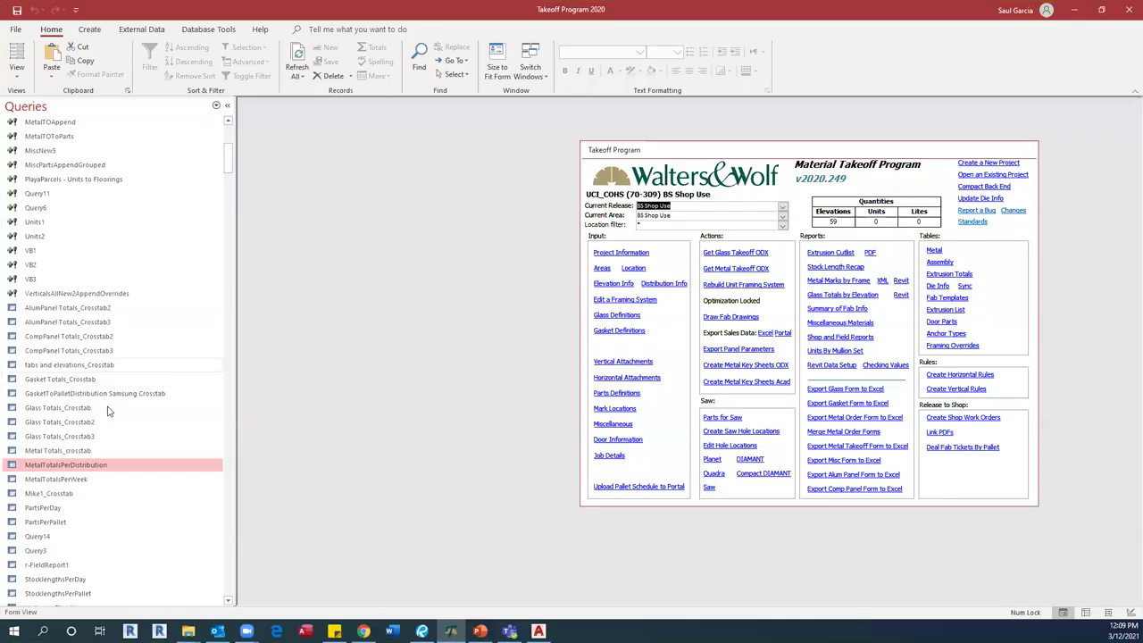
double_click(61, 468)
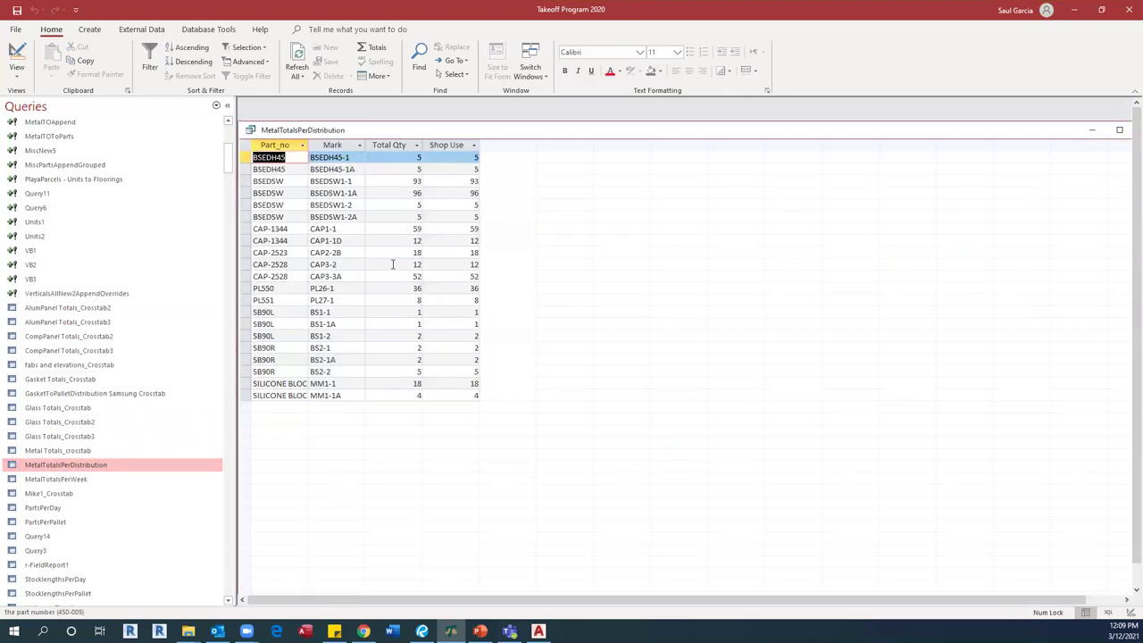
left_click_drag(393, 132, 428, 154)
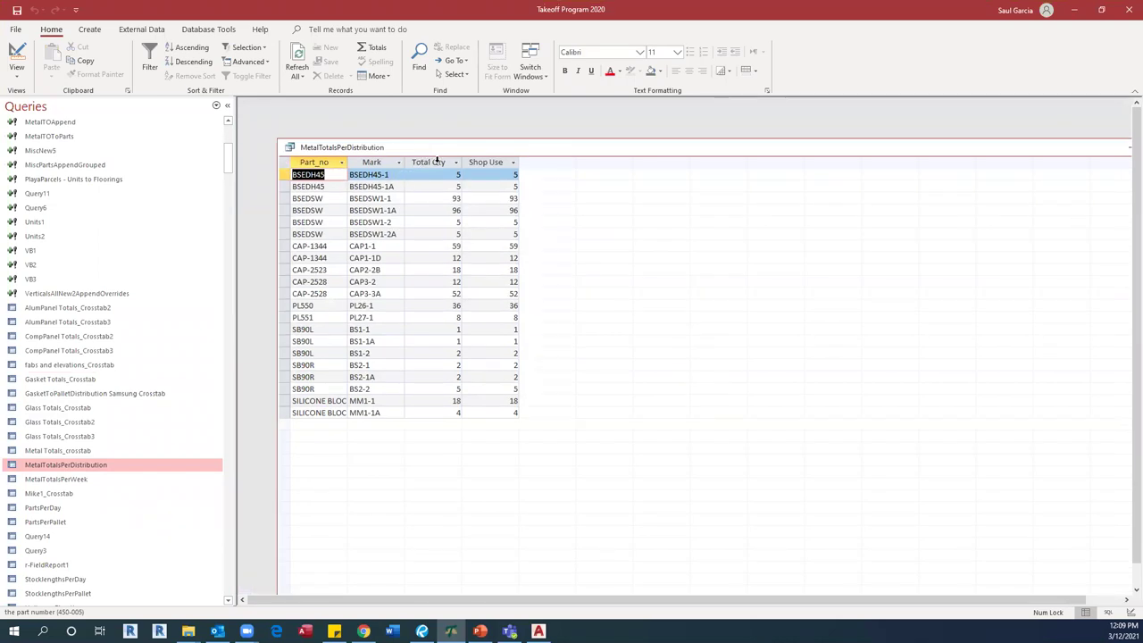
left_click(287, 166)
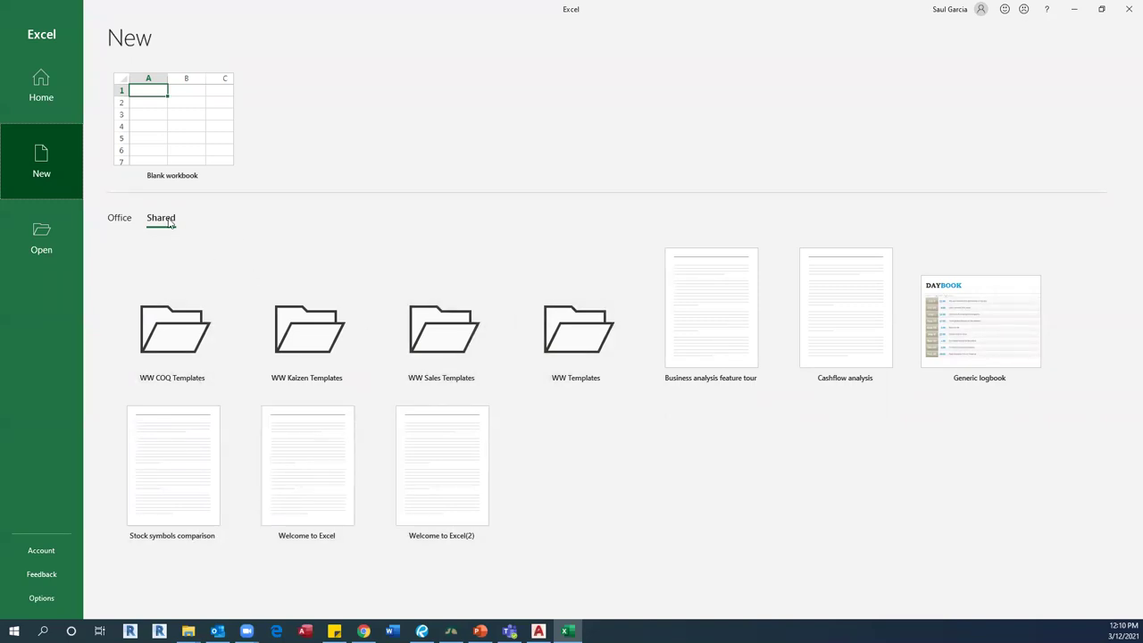
Start a distribution list from WW Templates, paste the parts table at A10, and enter job 70-309
left_click(581, 346)
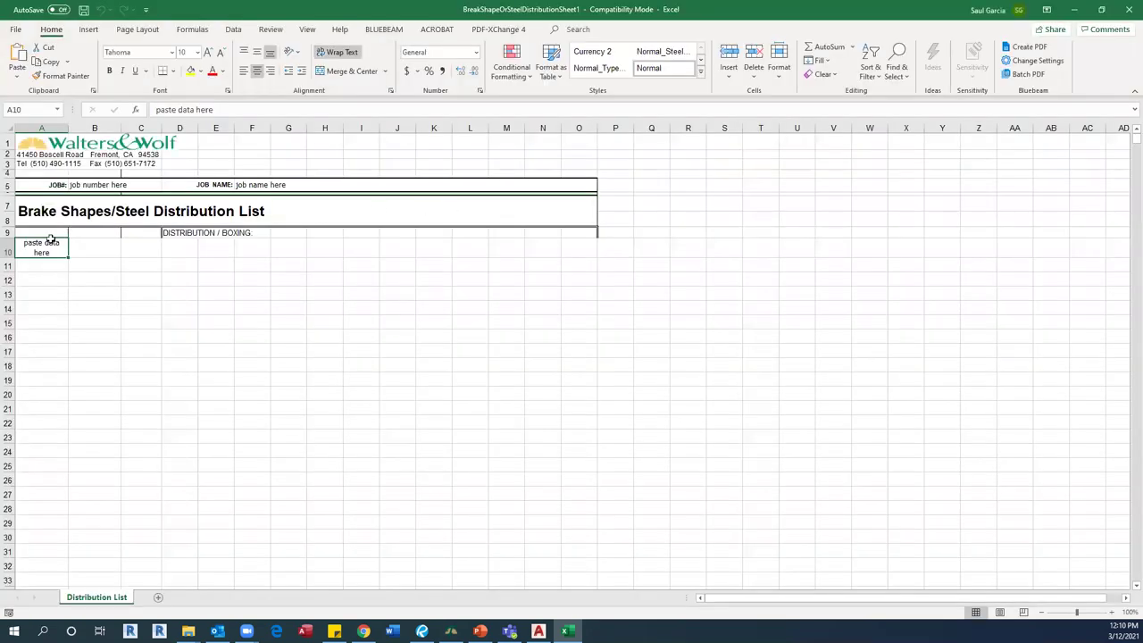
type("Part_no\tMark\tTotal Qty\tShop Use BSEDH45\tBSEDH45-1\t5\t5 BSEDH45\tBSEDH45-1A\t5\t5 BSEDSW\tBSEDSW1-1\t93\t93 BSEDSW\tBSEDSW1-1A\t96\t96 BSEDSW\tBSEDSW1-2\t5\t5 BSEDSW\tBSEDSW1-2A\t5\t5 CAP-1344\tCAP1-1\t59\t59 CAP-1344\tCAP1-1D\t12\t12 CAP-2523\tCAP2-2B\t18\t18 CAP-2528\tCAP3-2\t12\t12 CAP-2528\tCAP3-3A\t52\t52 PL550\tPL26-1\t36\t36 PL551\tPL27-1\t8\t8 SB90L\tBS1-1\t1\t1 SB90L\tBS1-1A\t1\t1 SB90L\tBS1-2\t2\t2 SB90R\tBS2-1\t2\t2 SB90R\tBS2-1A\t2\t2 SB90R\tBS2-2\t5\t5 BLOCK\tMM1-1\t18\t18 BLOCK\tMM1-1A\t4\t4")
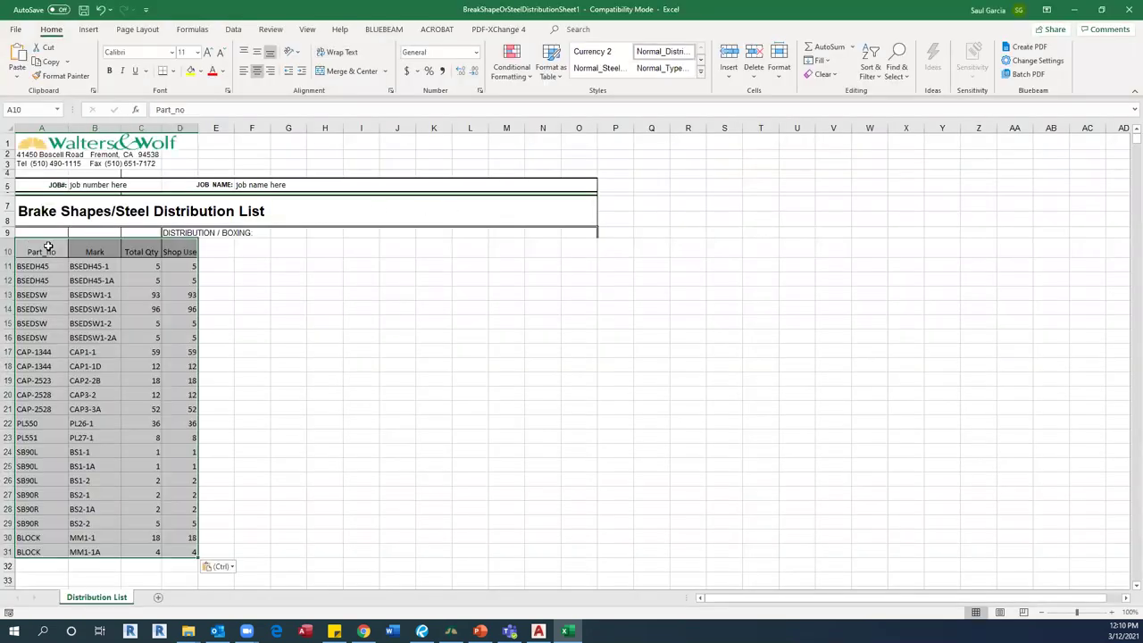
left_click(242, 246)
left_click(119, 184)
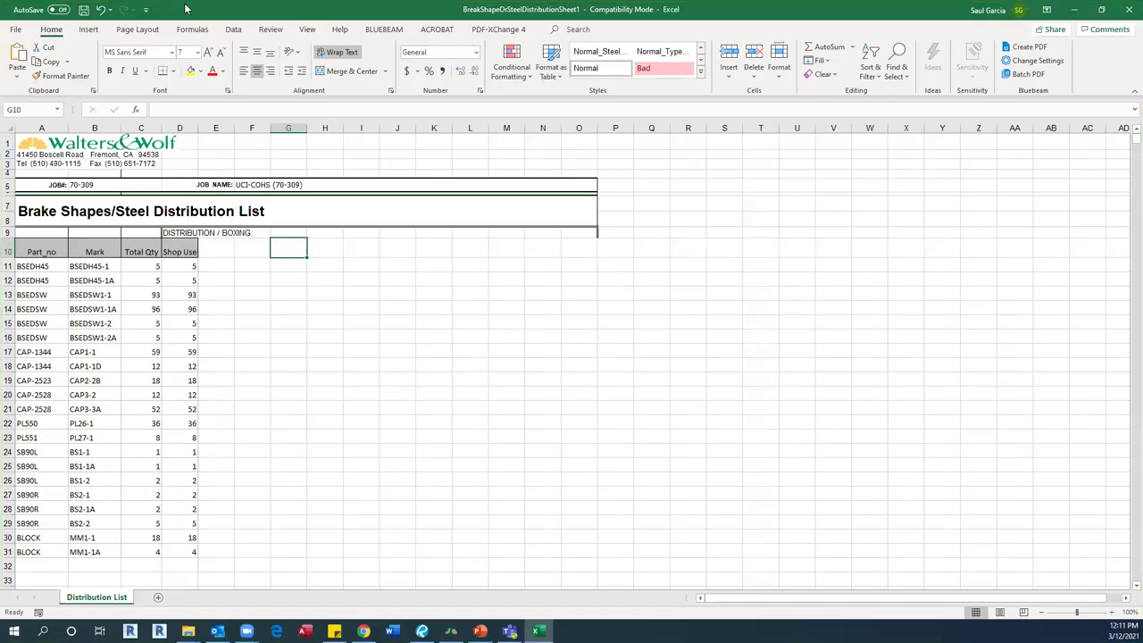
left_click(14, 31)
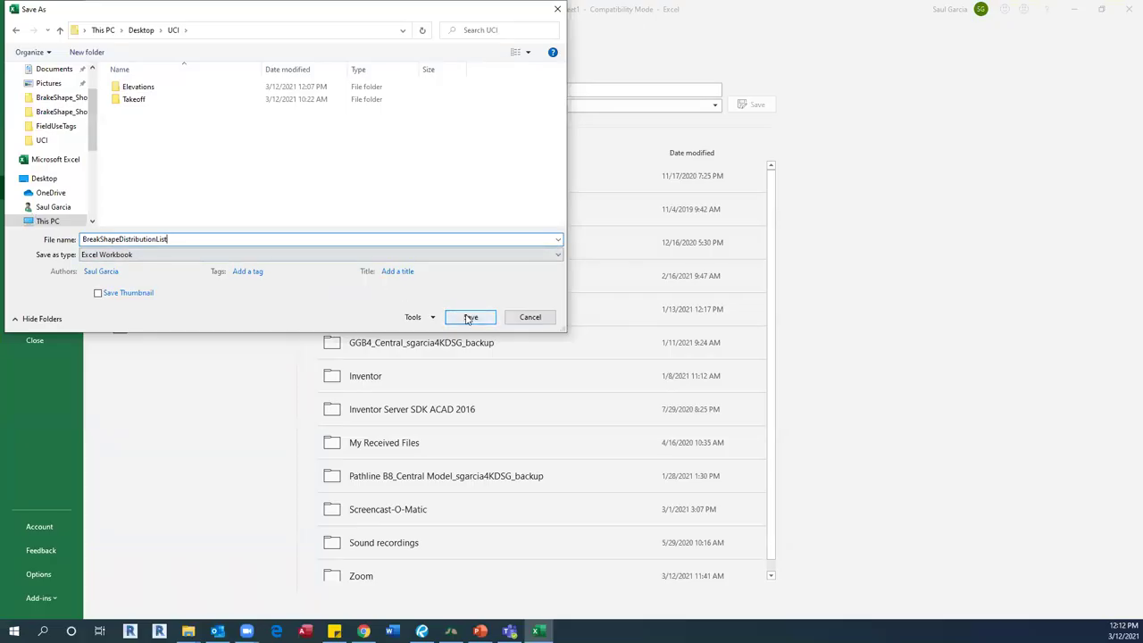
Save the workbook as BreakShapeDistributionList in UCI and publish it there as a PDF
left_click(470, 318)
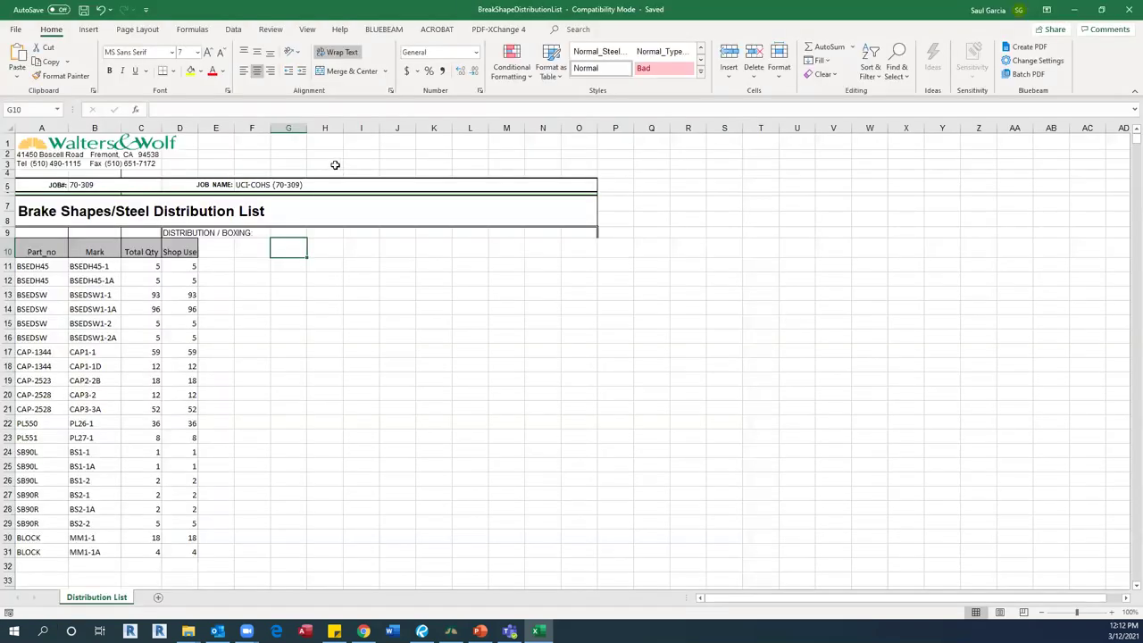
left_click(15, 28)
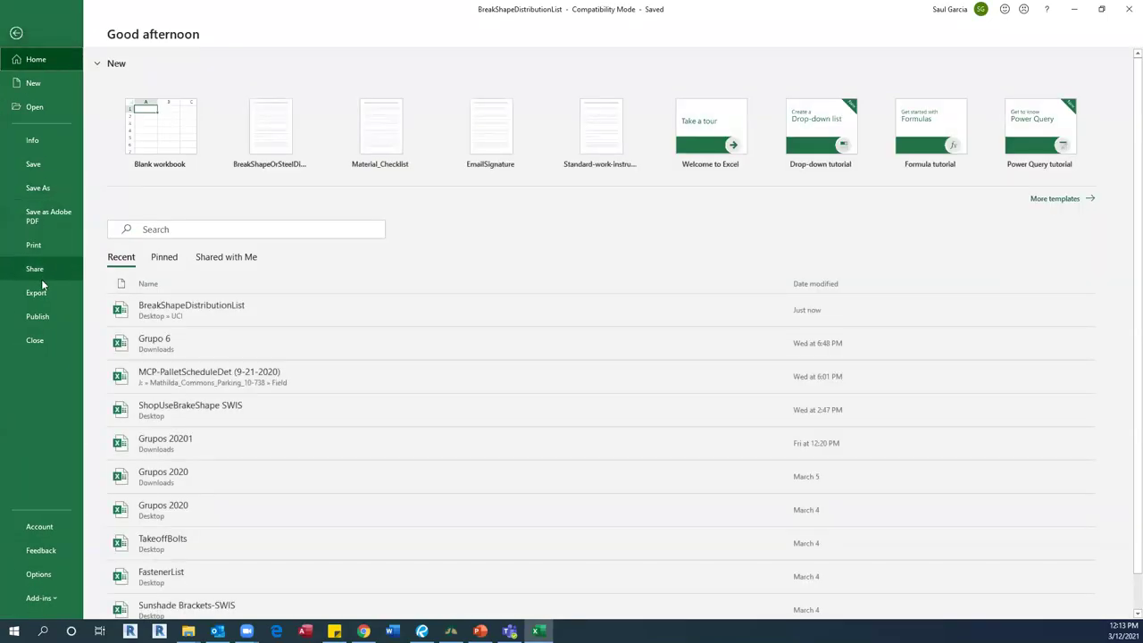
left_click(40, 292)
left_click(183, 122)
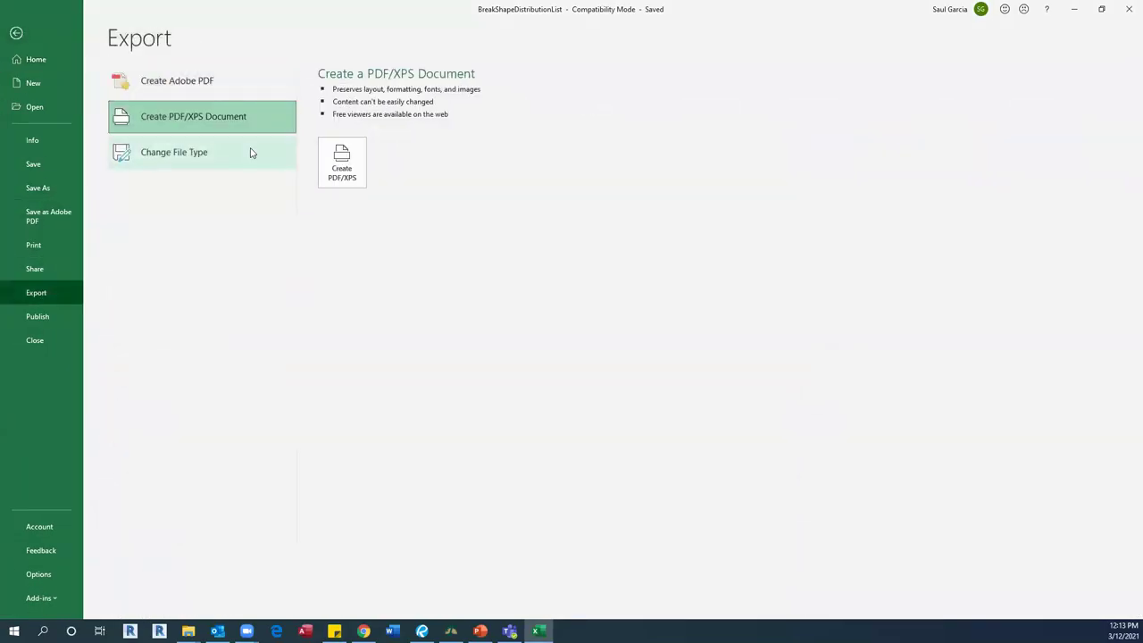
left_click(342, 162)
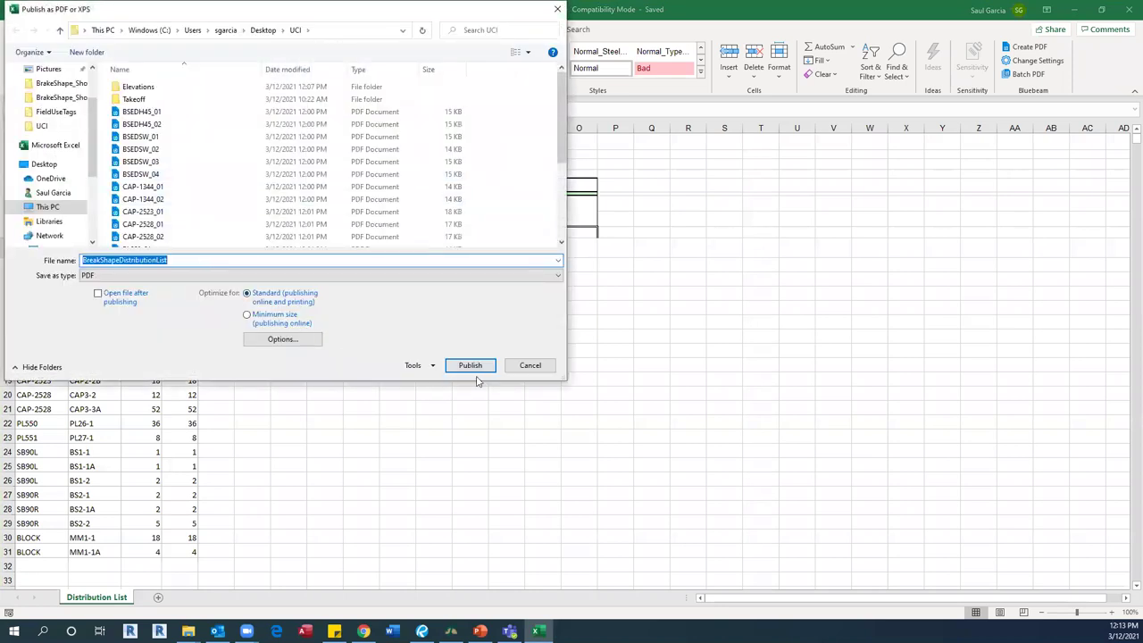
left_click(471, 367)
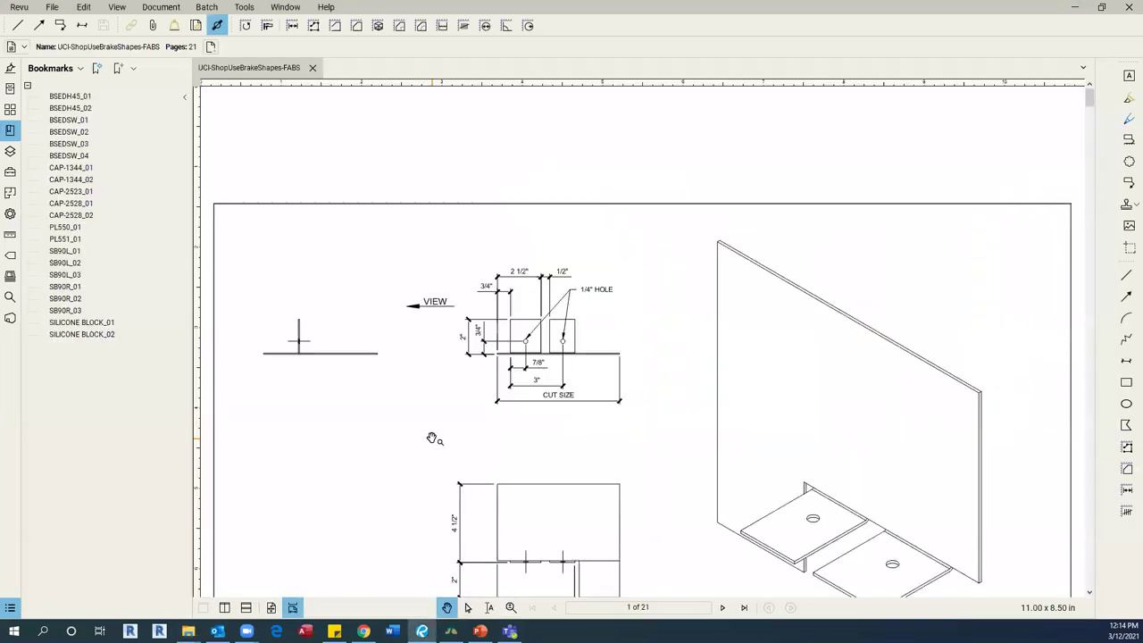
Bring up the UCI folder and show the FABS PDF's page thumbnails in Revu
scroll(417, 345, "down", 2)
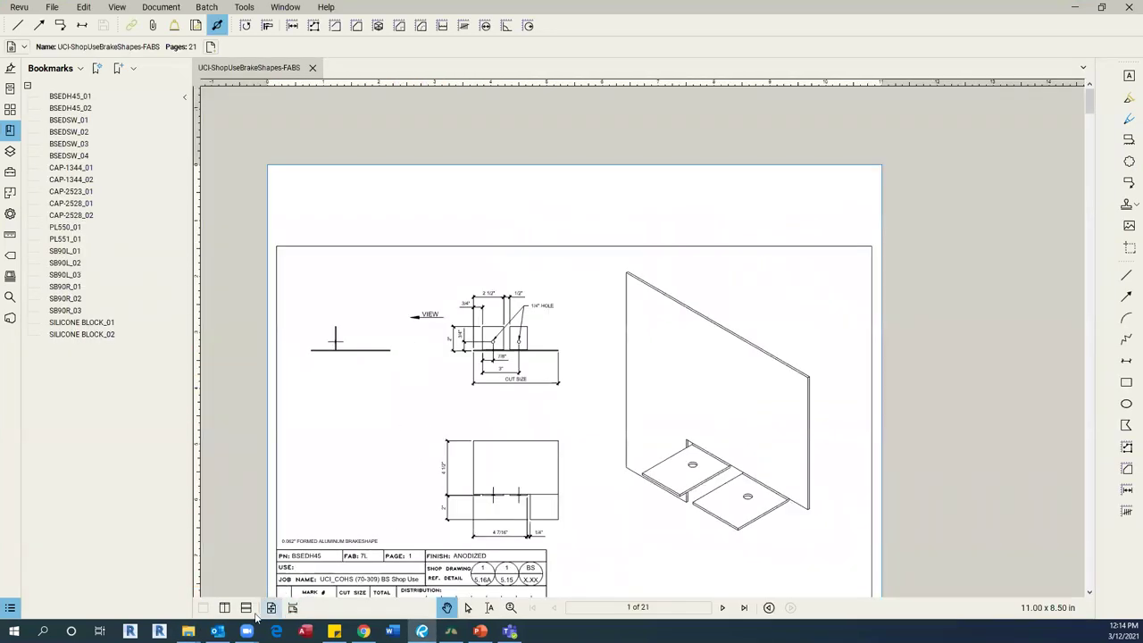
mouse_move(189, 631)
left_click(210, 577)
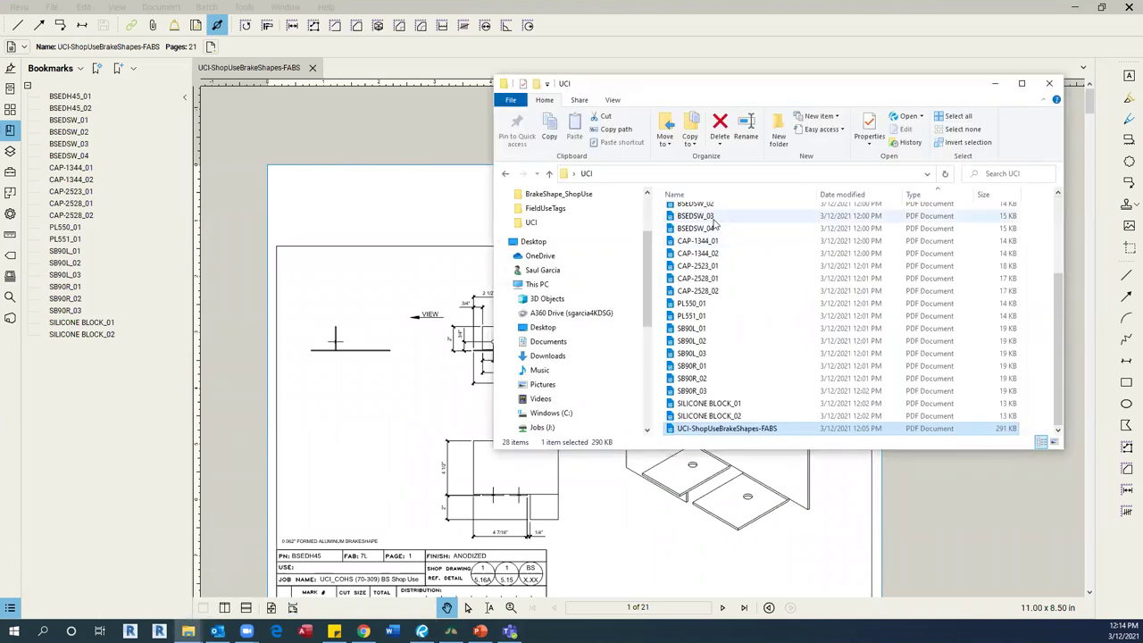
scroll(725, 251, "up", 2)
mouse_move(725, 258)
left_mouse_down()
mouse_move(163, 105)
mouse_move(493, 189)
mouse_move(743, 211)
mouse_move(736, 252)
left_mouse_up()
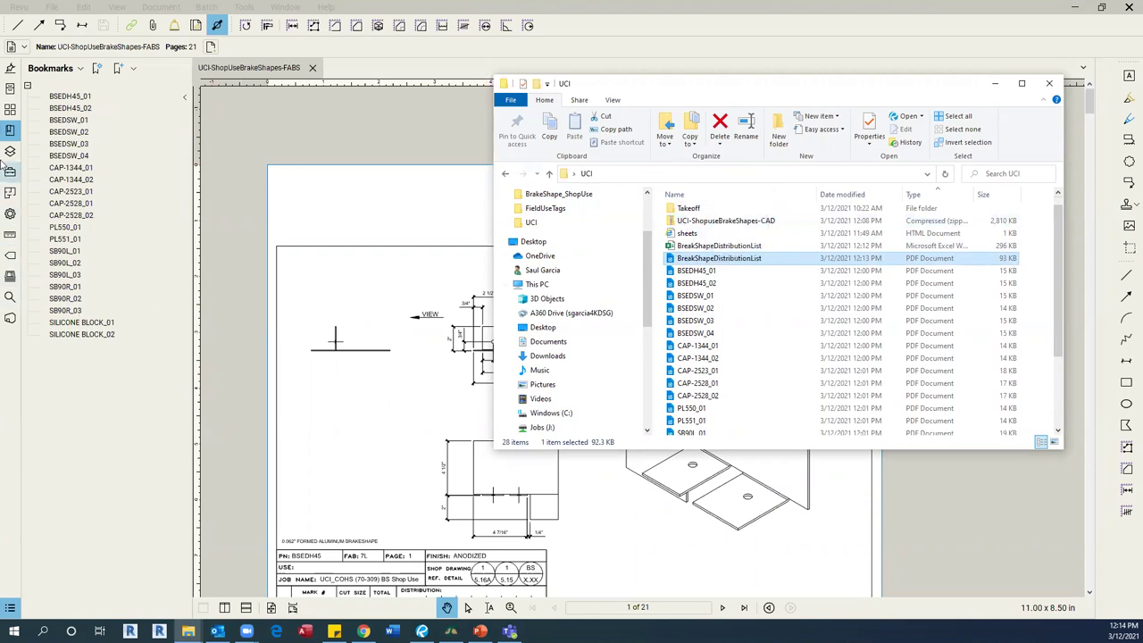
left_click(10, 109)
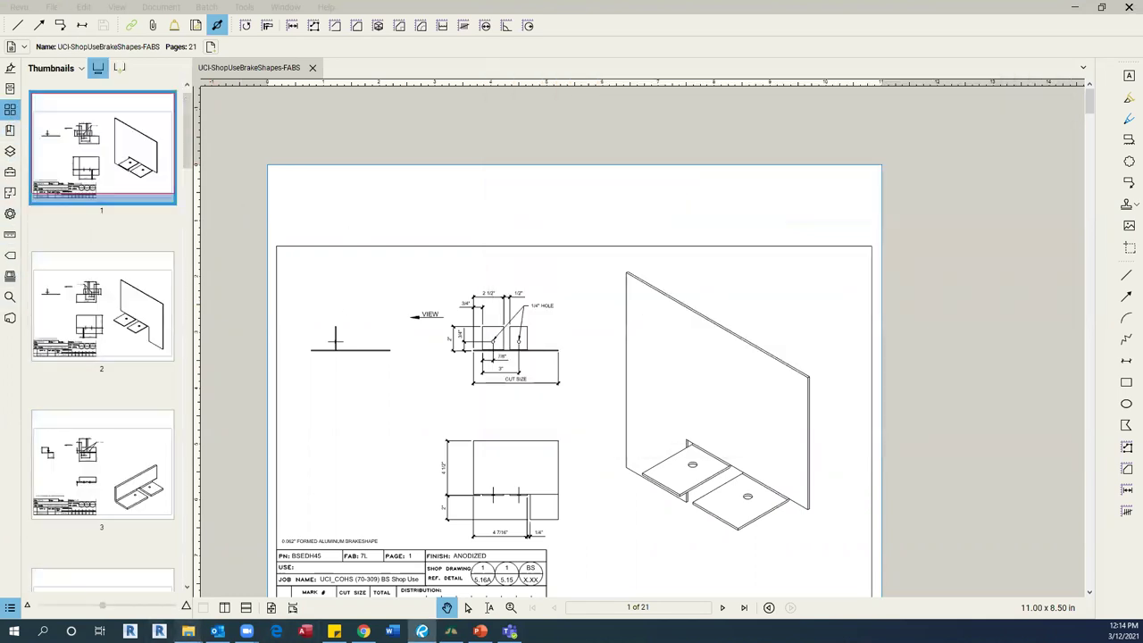
Insert the distribution list PDF as page 1, save the 22-page FABS PDF, and close Revu
mouse_move(189, 631)
left_click(215, 591)
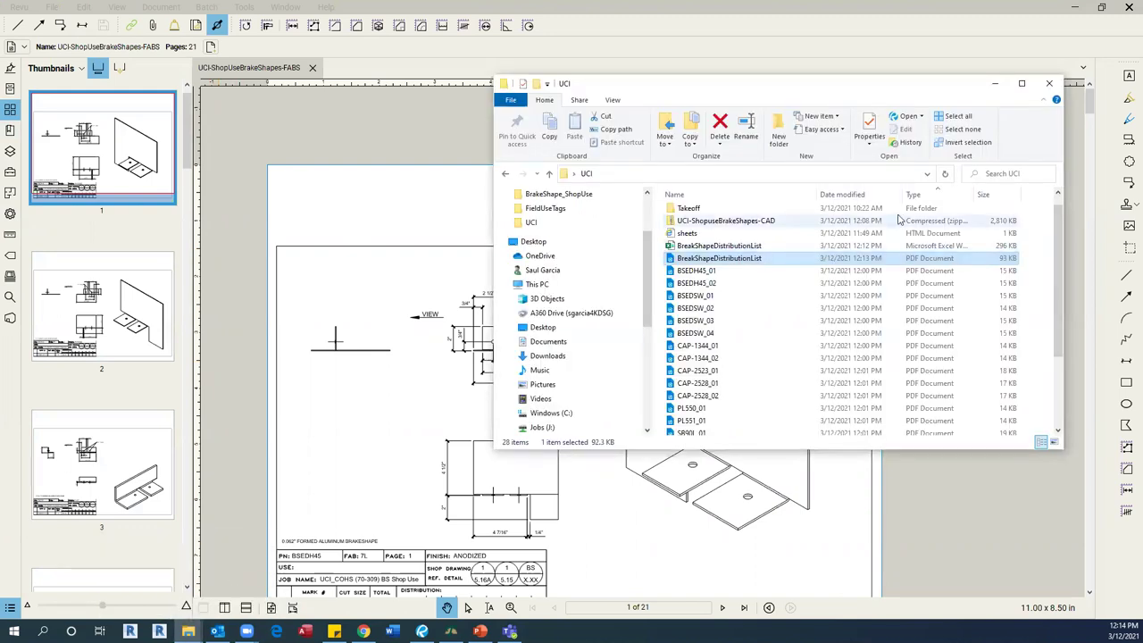
scroll(145, 100, "up", 1)
left_click_drag(146, 100, 142, 102)
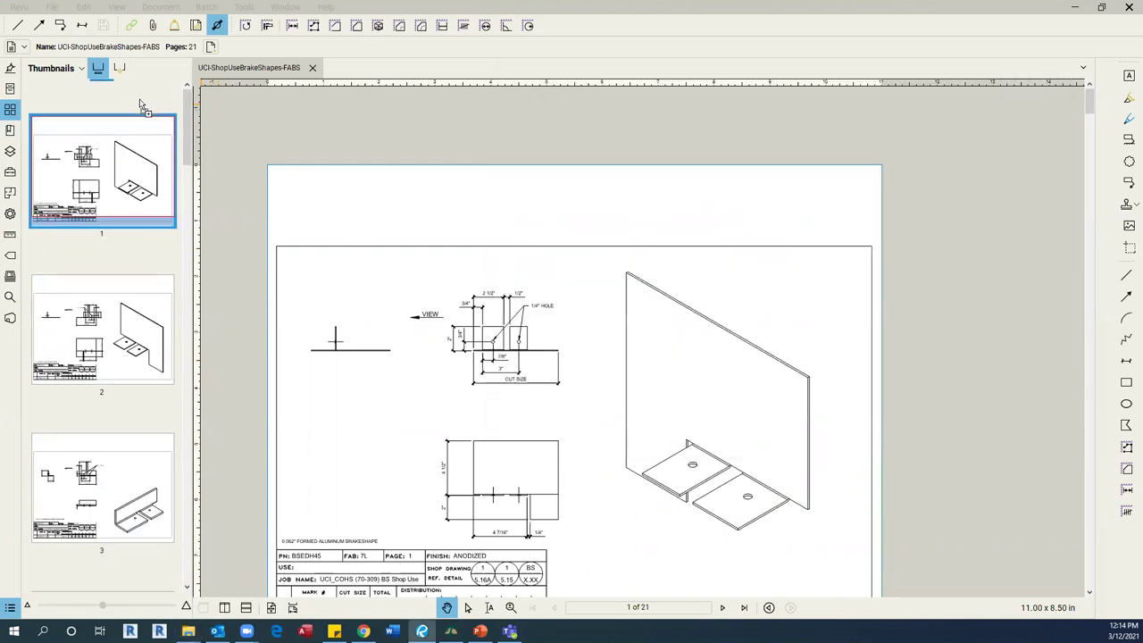
left_click(648, 455)
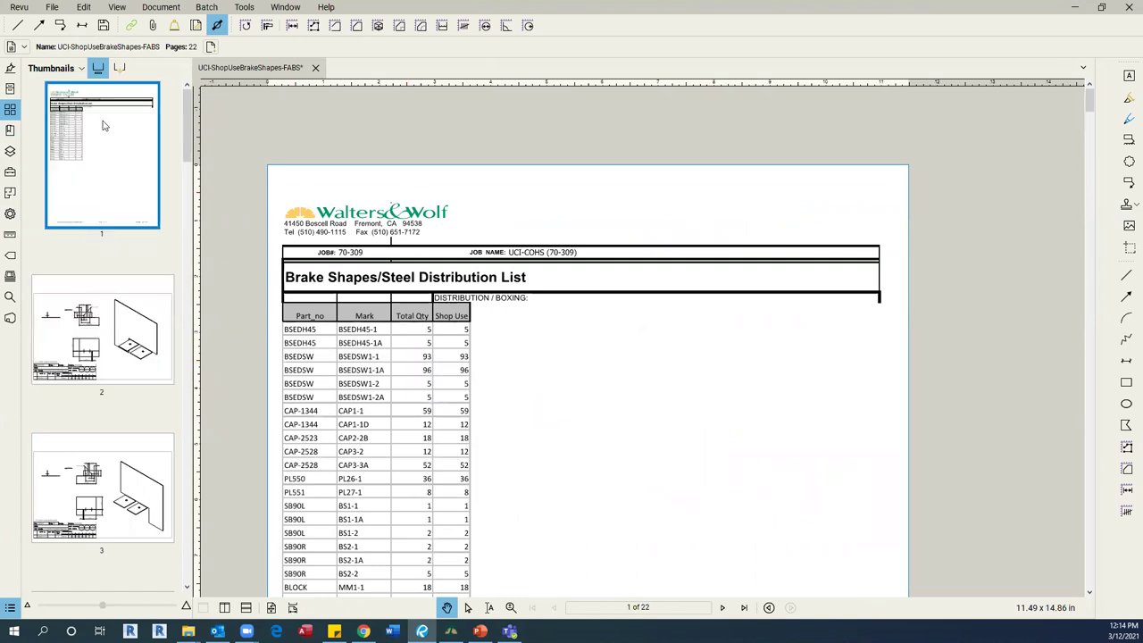
left_click(103, 25)
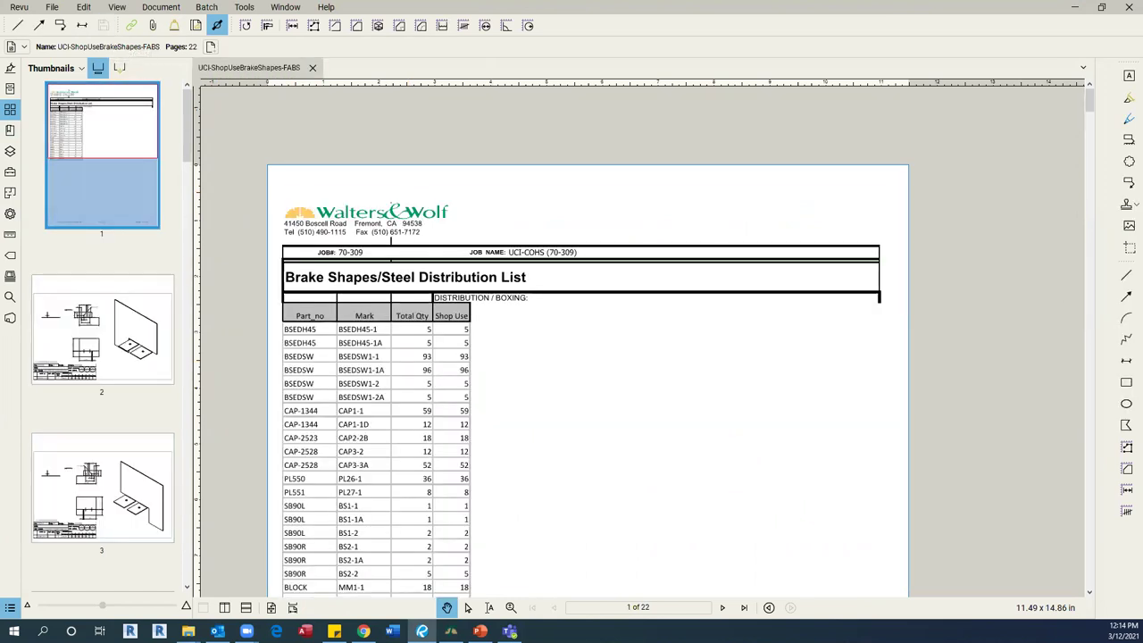
left_click(422, 632)
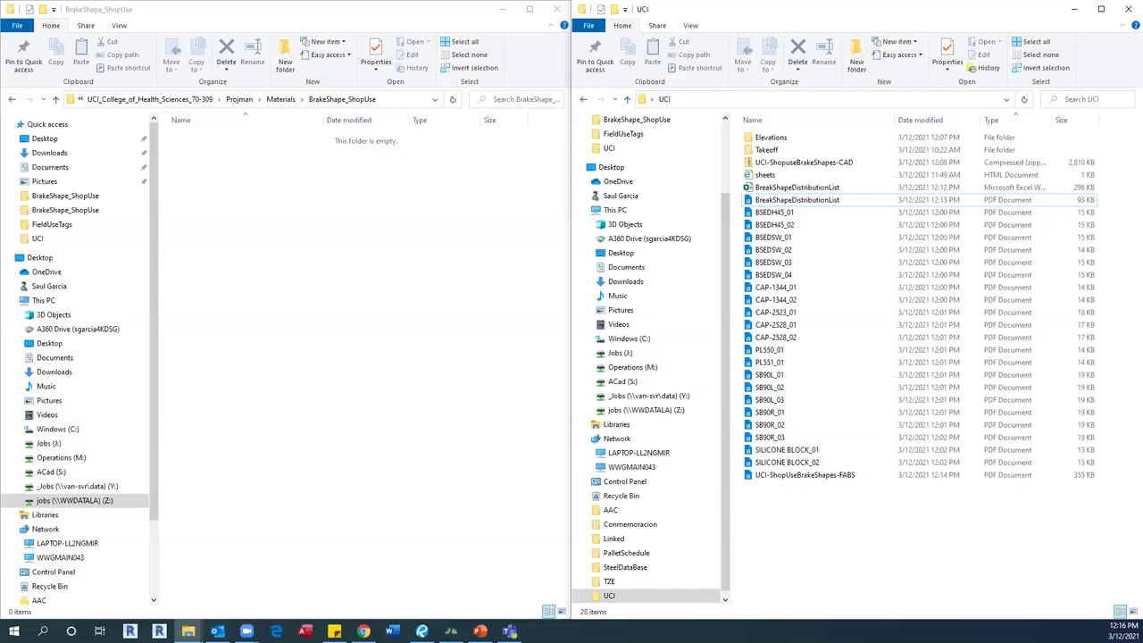
Copy the CAD zip, FABS PDF and distribution list workbook into BrakeShape_ShopUse
left_click(819, 168)
left_click_drag(820, 170, 395, 279)
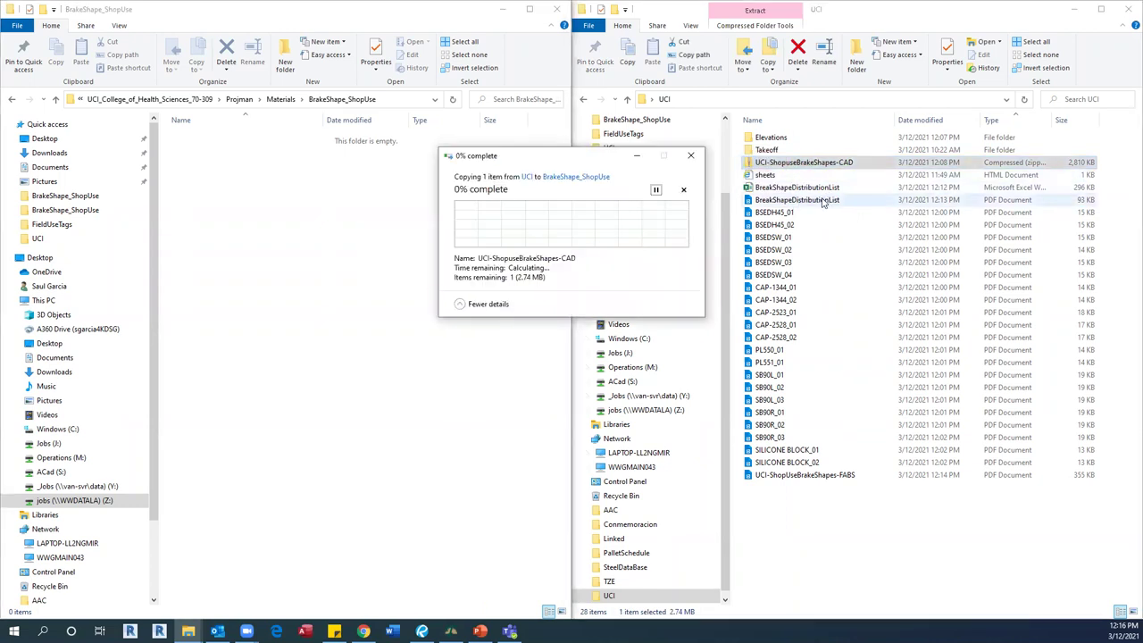
left_click(819, 476)
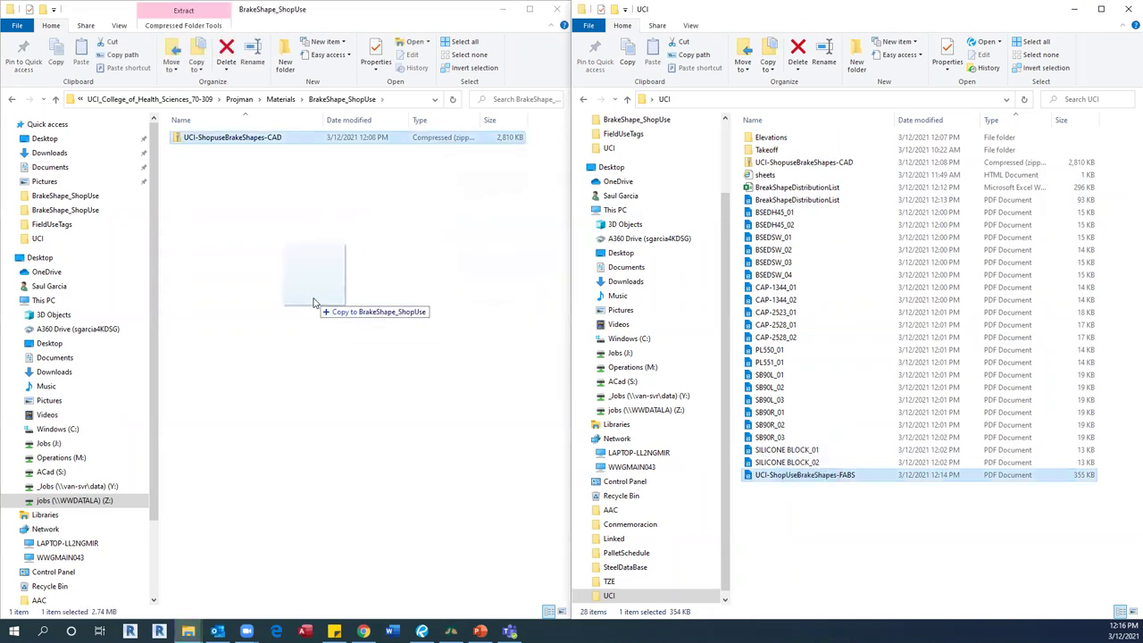
key("ctrl+v")
left_click(820, 199)
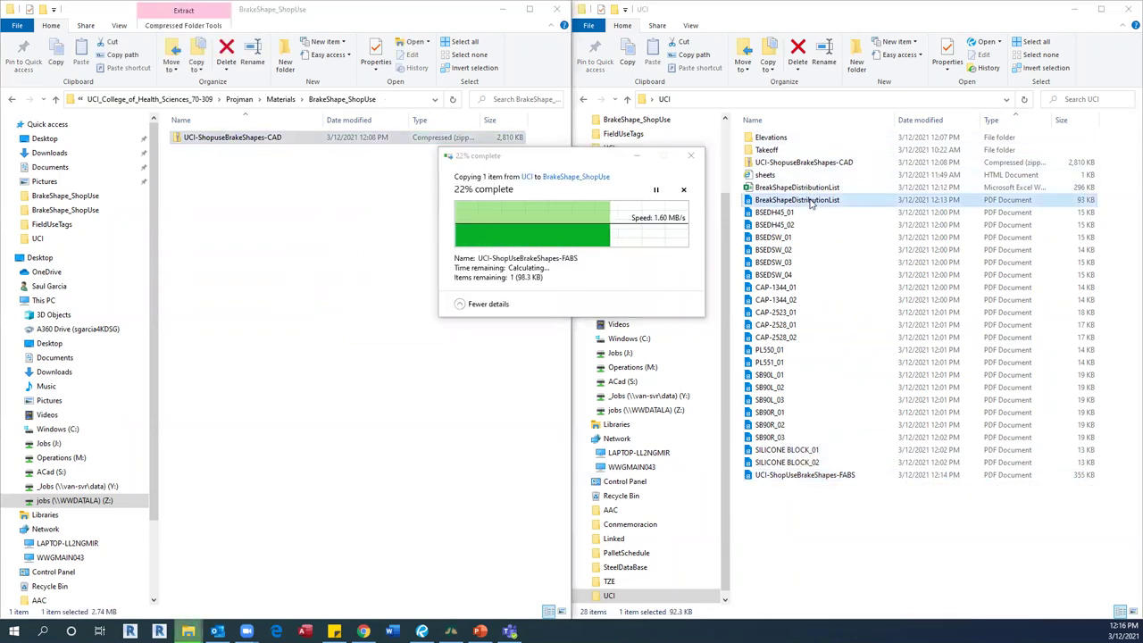
left_click(820, 188)
left_click_drag(820, 188, 676, 214)
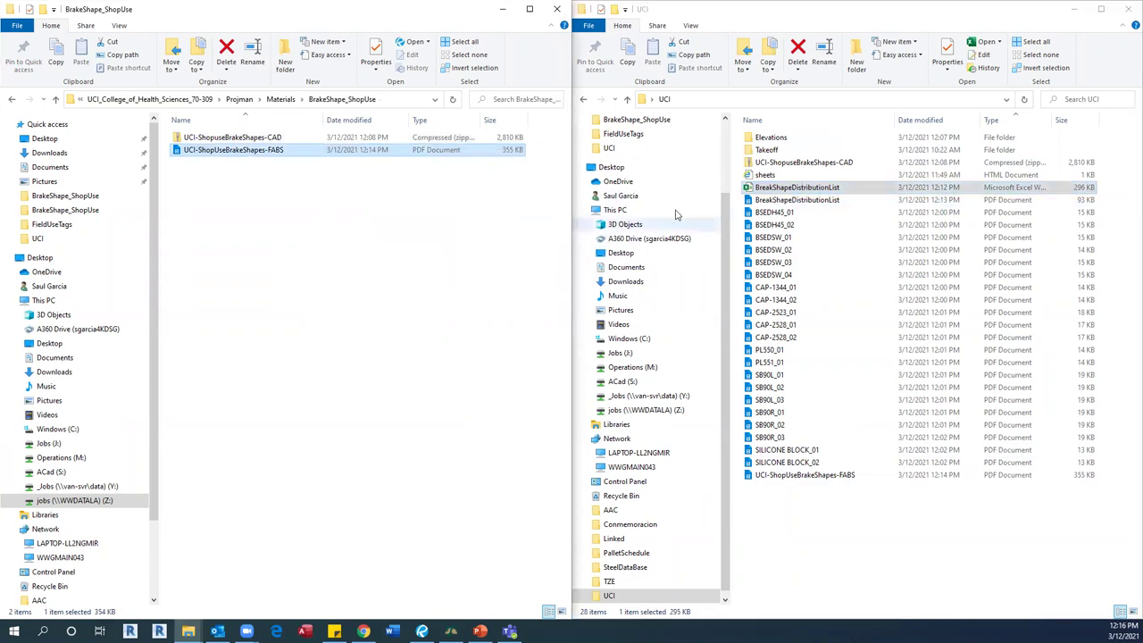
Copy the Elevations KEYS PDF and the sheets file into BrakeShape_ShopUse
double_click(782, 141)
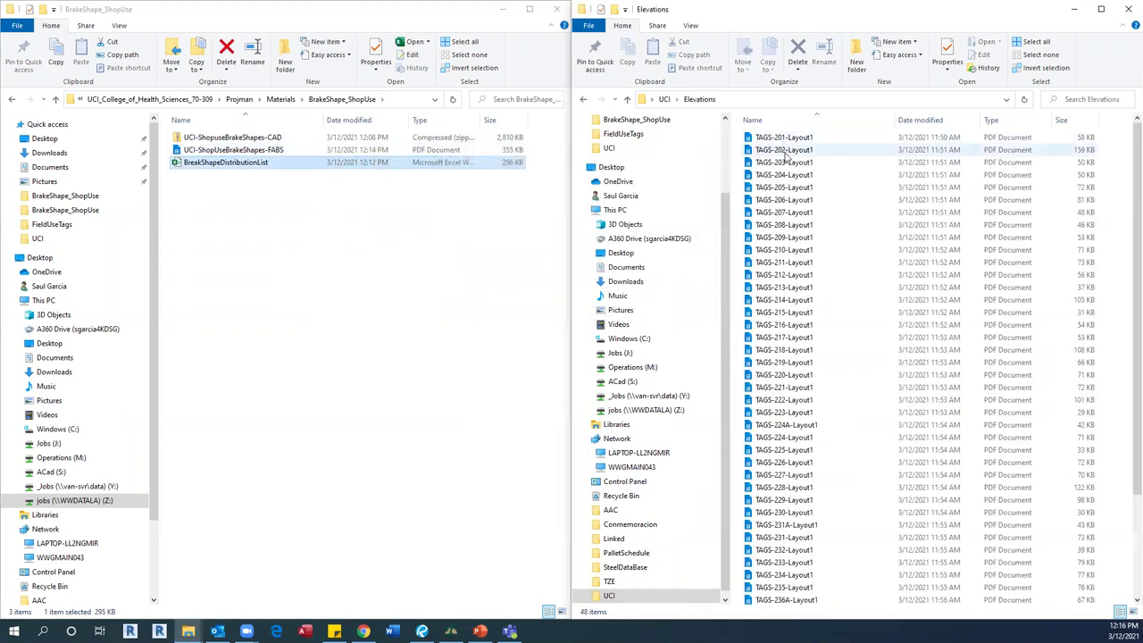
scroll(864, 335, "down", 4)
left_click(844, 597)
left_click_drag(844, 597, 268, 323)
left_click(664, 99)
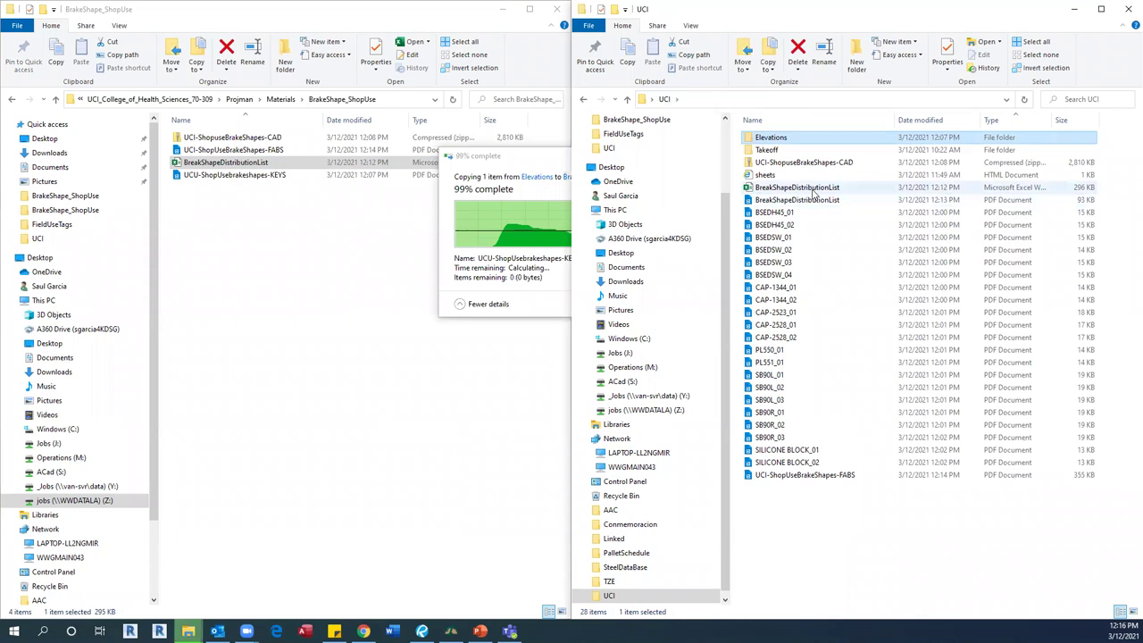
left_click(800, 175)
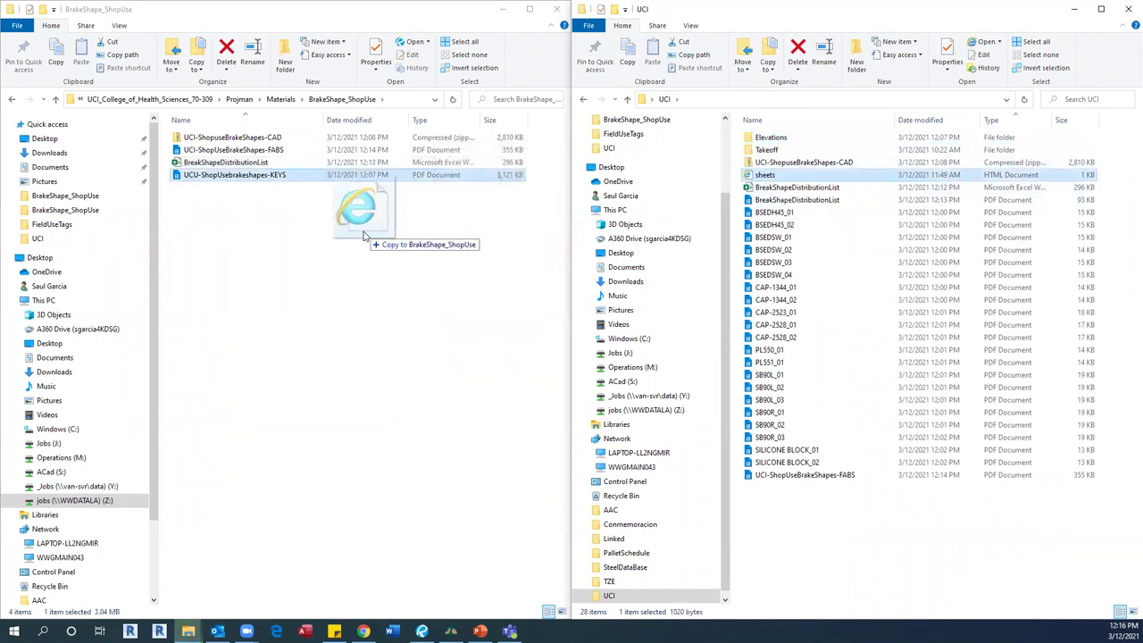
key("ctrl+v")
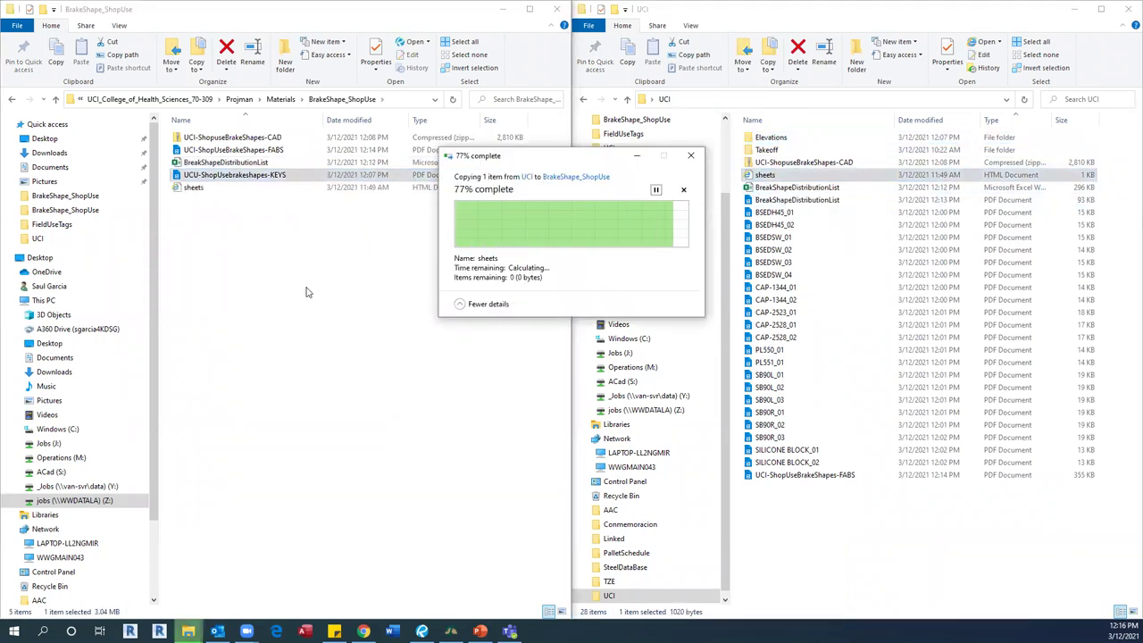
left_click(281, 99)
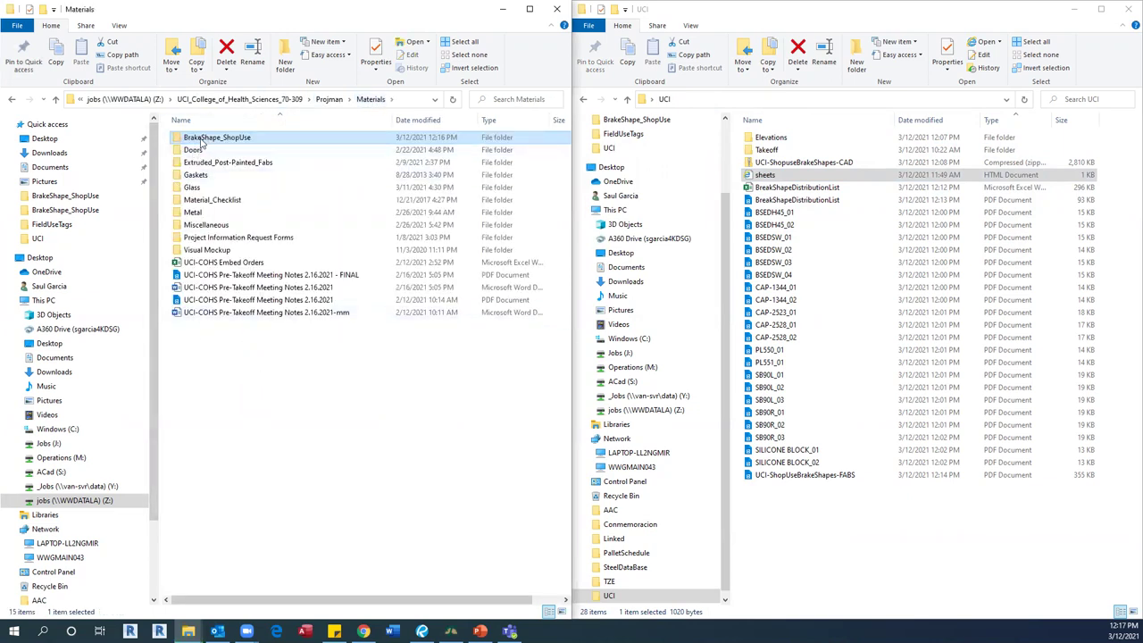
Create a BrakeShape_ShopUse shortcut in Materials and open a second Materials window
right_click(200, 138)
mouse_move(288, 353)
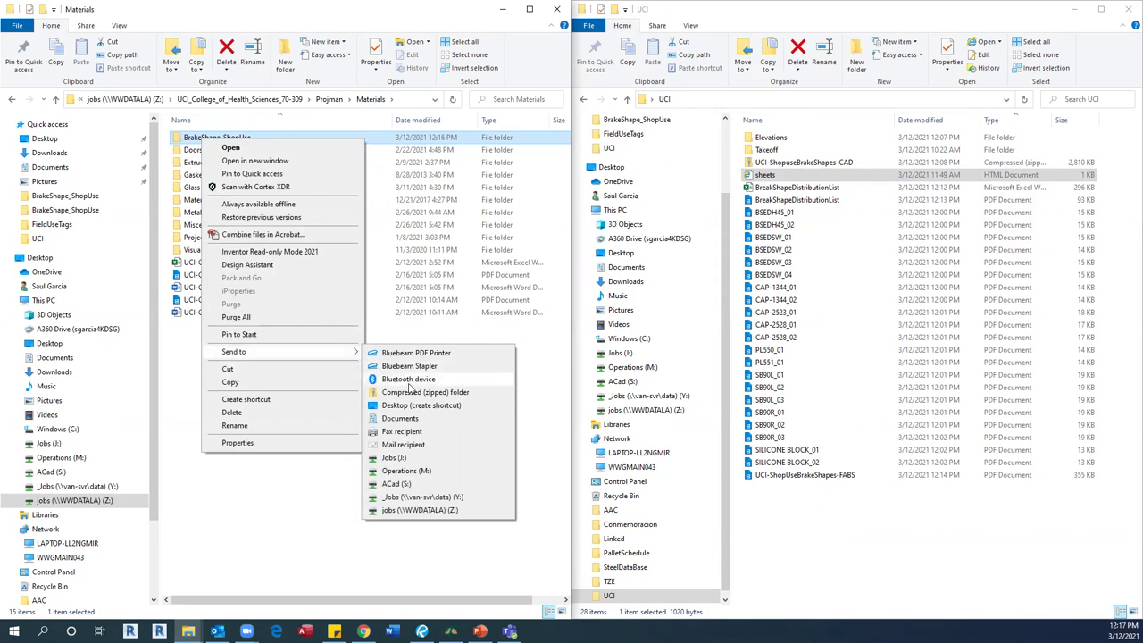
left_click(416, 434)
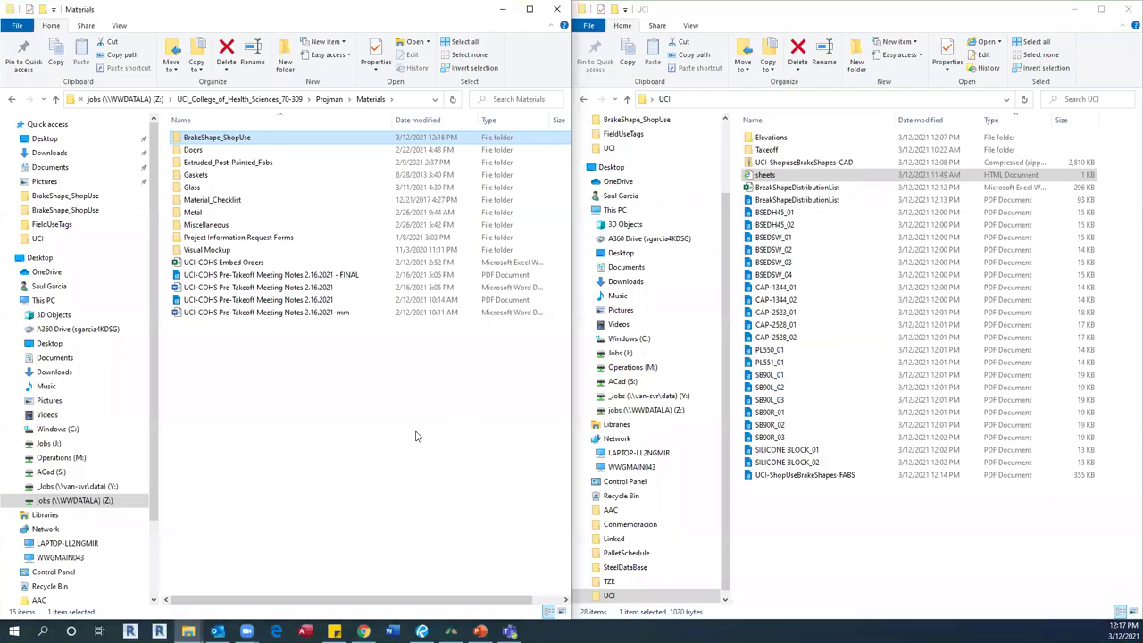
right_click(236, 144)
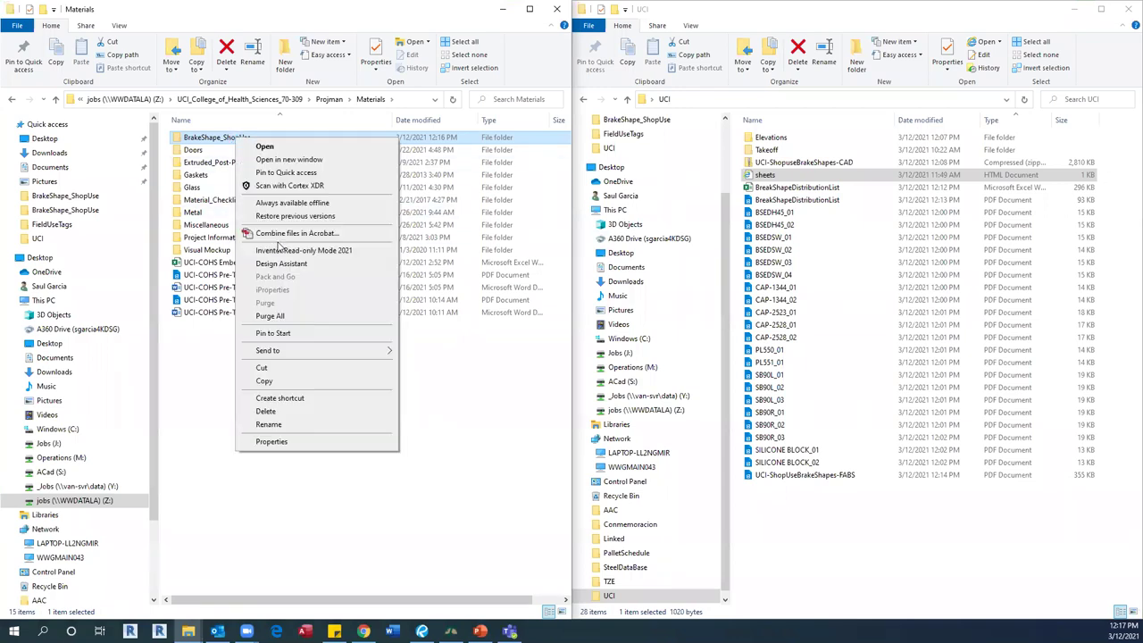
left_click(280, 398)
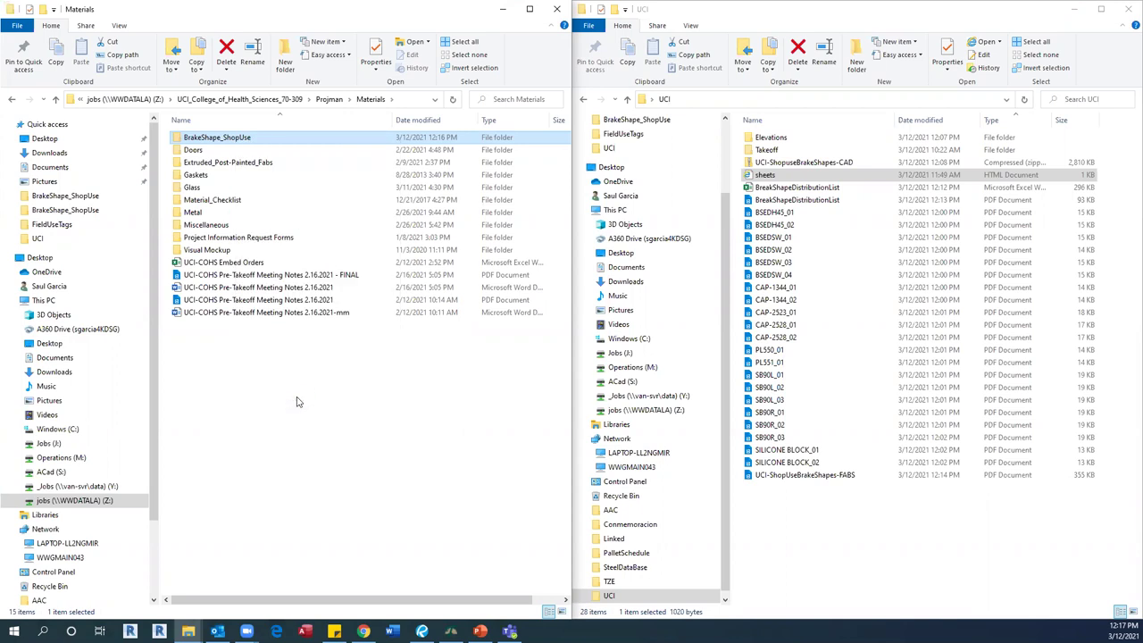
left_click(257, 374)
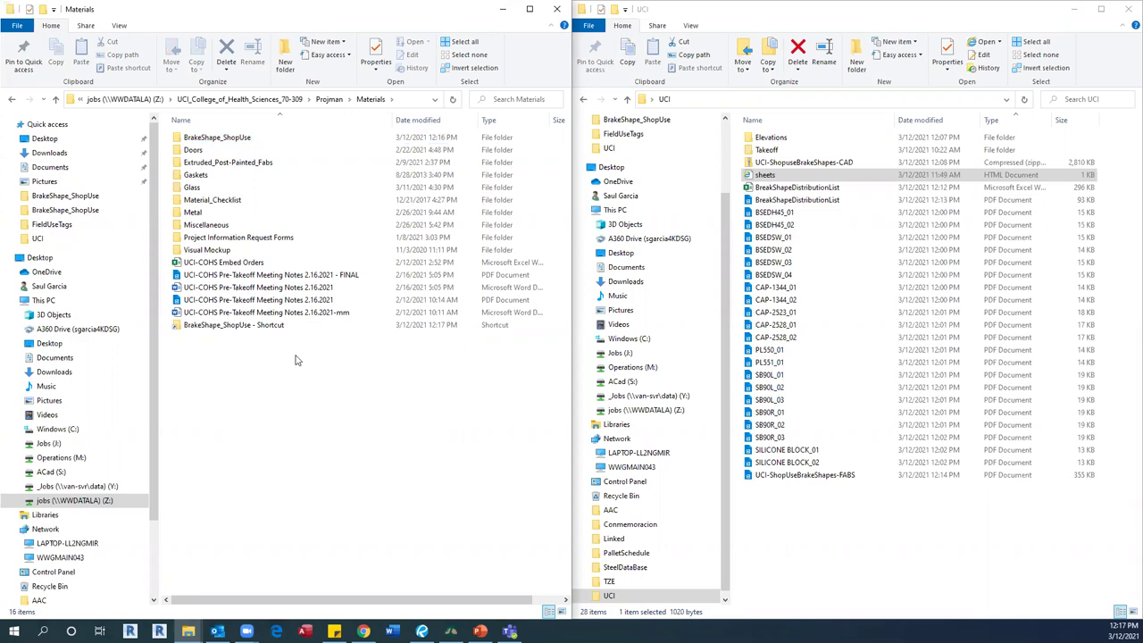
key("ctrl+n")
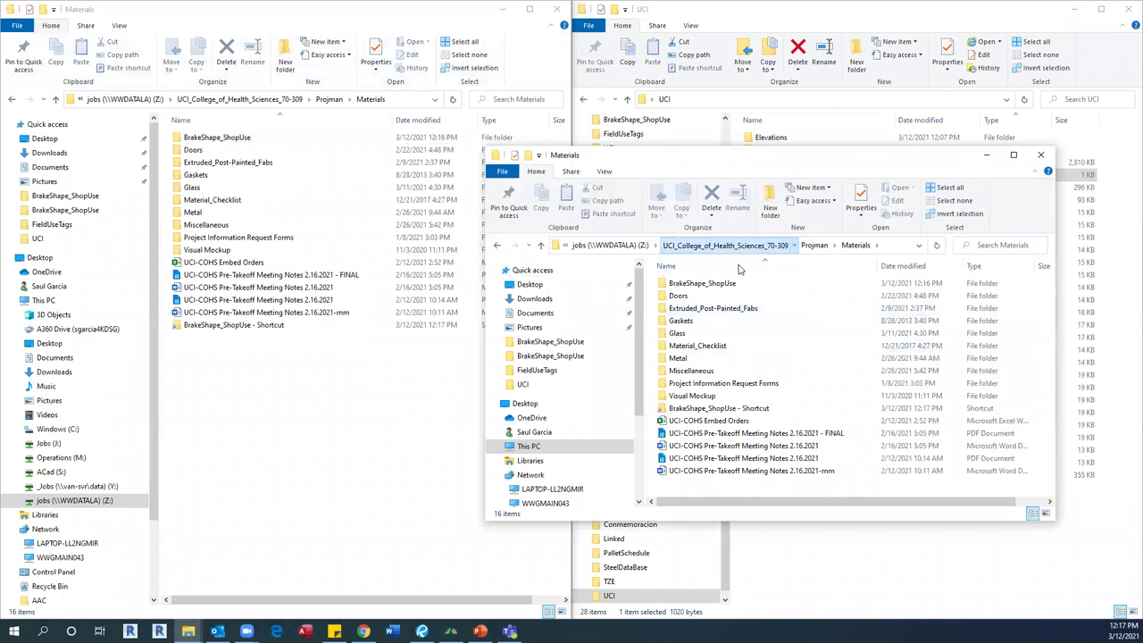
Navigate the second window to the project's Drafting\Fabs folder
left_click(759, 246)
double_click(685, 298)
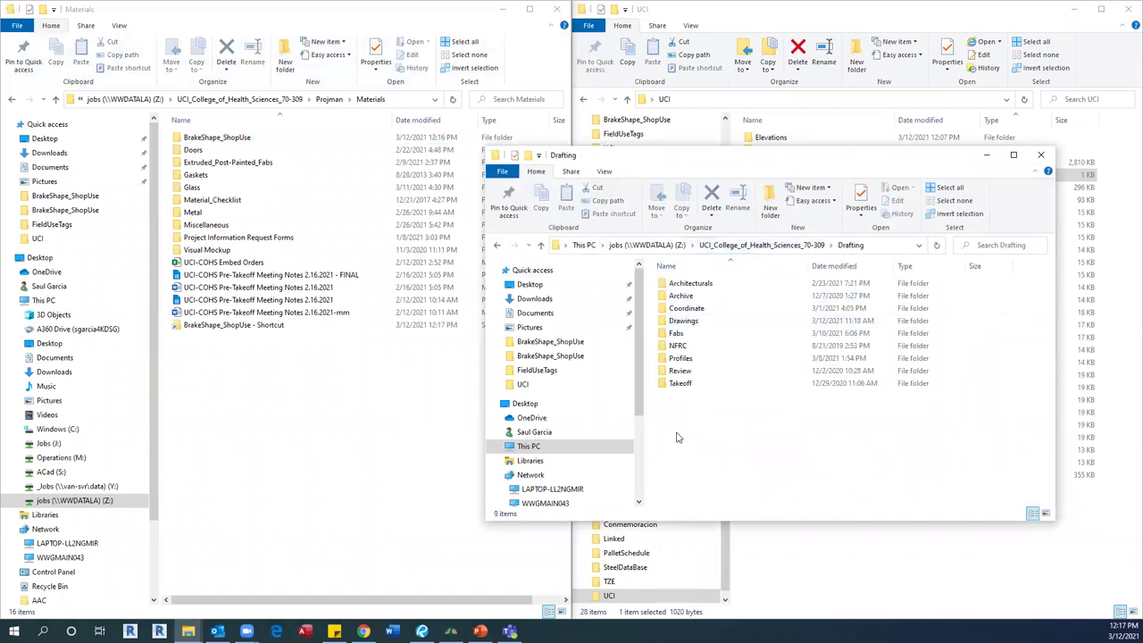
double_click(677, 334)
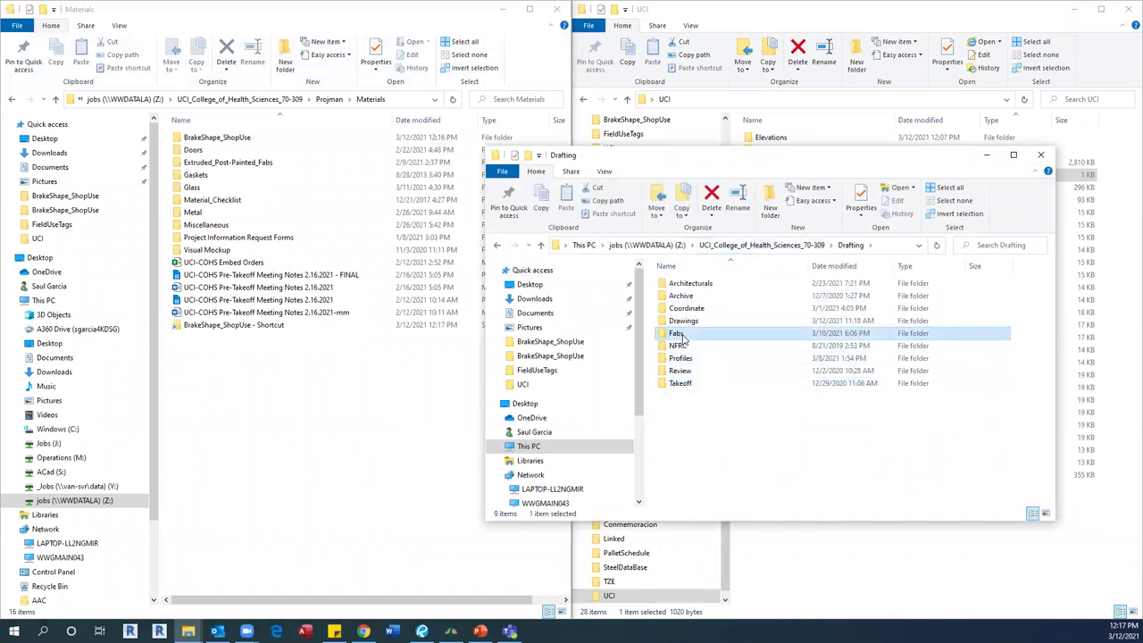
Paste the BrakeShape_ShopUse shortcut from Materials into the Fabs folder
left_click(215, 326)
left_click(752, 406)
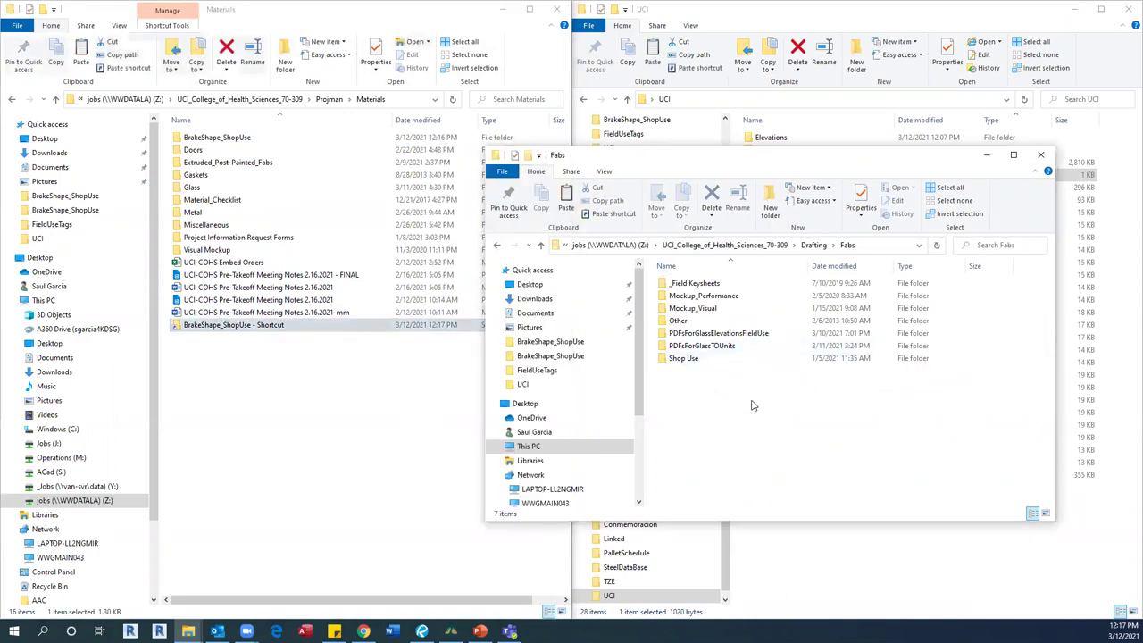
key("ctrl+v")
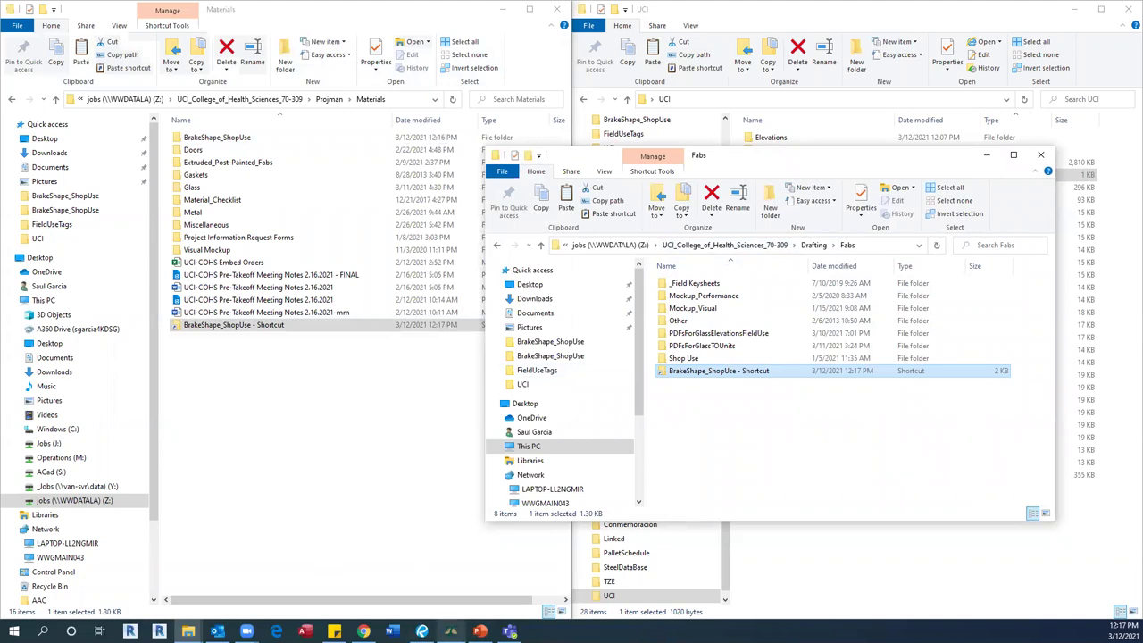
left_click(451, 632)
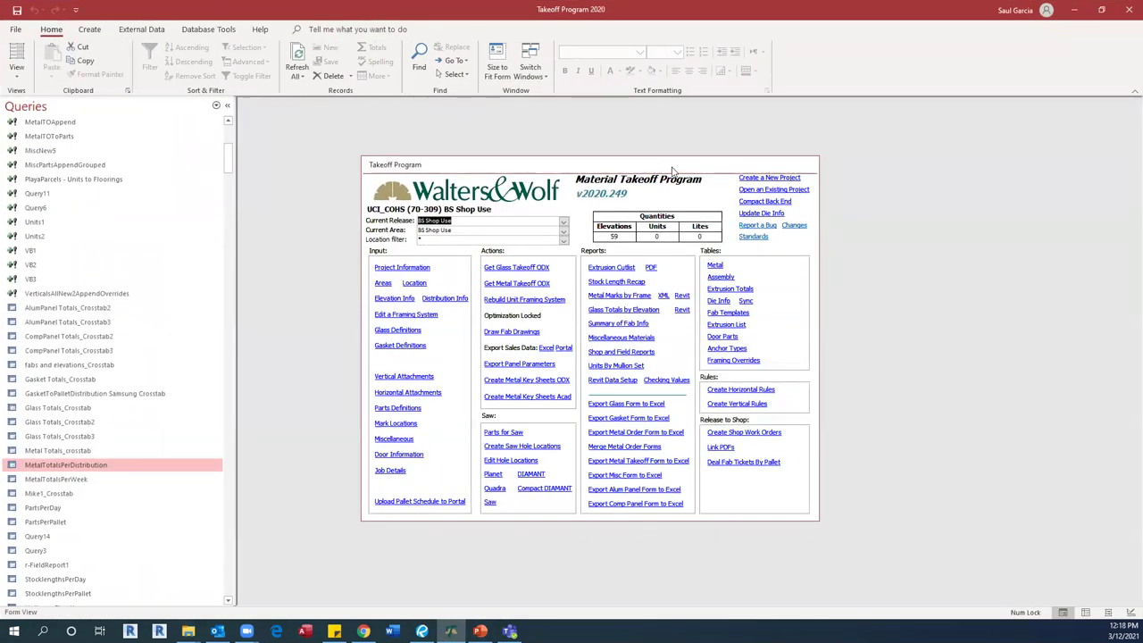
Drag the takeoff form back into view, then close the Access takeoff program
left_click_drag(669, 169, 384, 171)
left_click(632, 217)
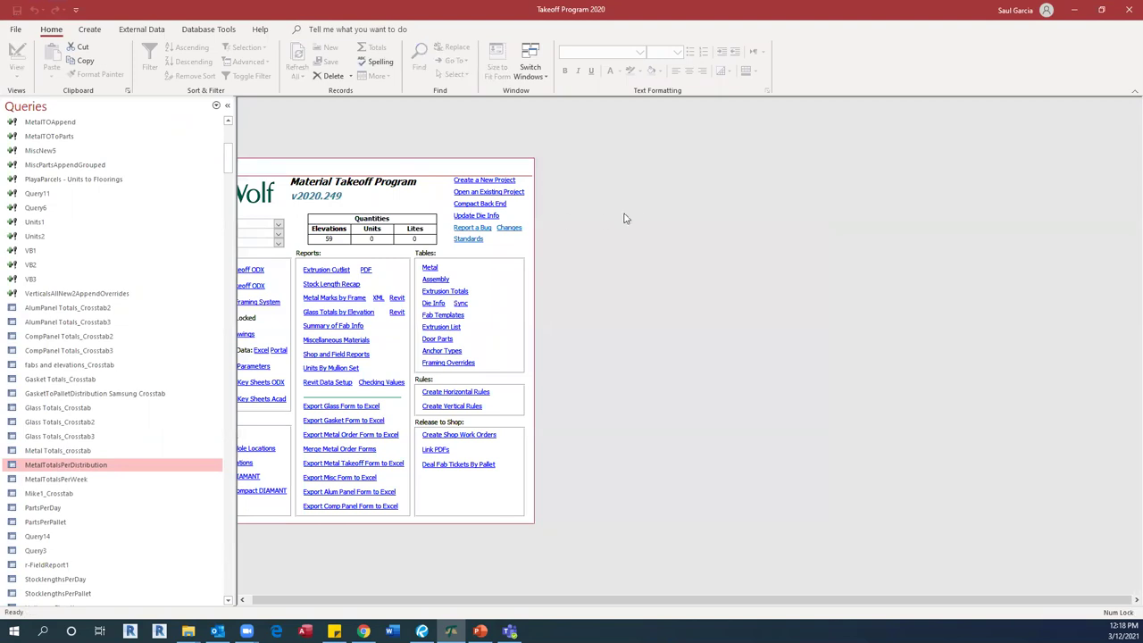
left_click(661, 176)
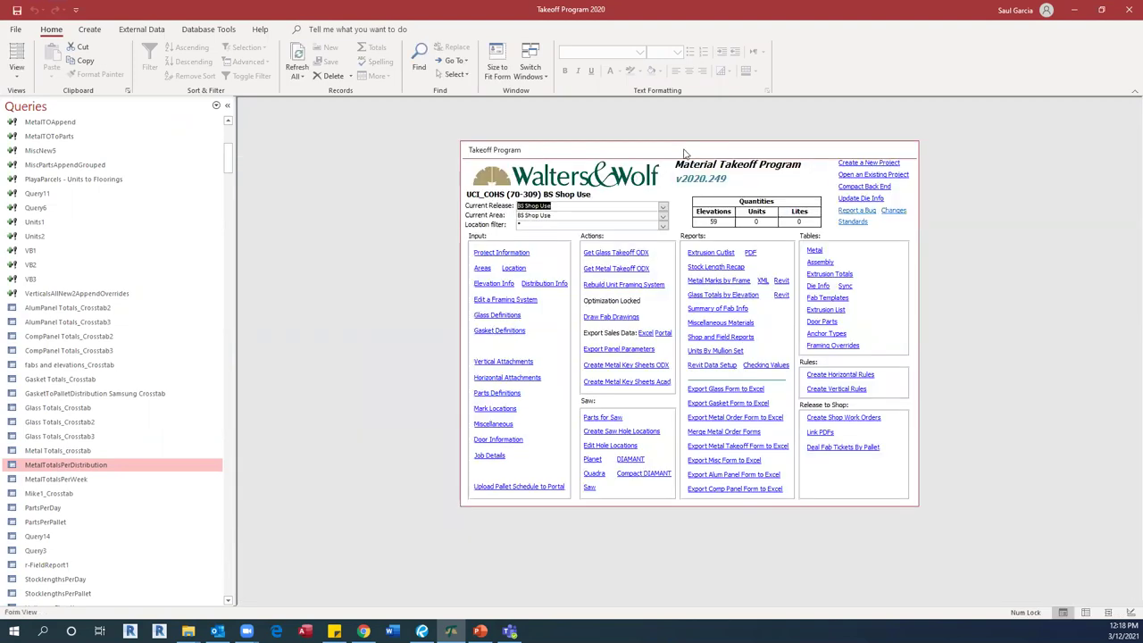
left_click_drag(685, 154, 315, 161)
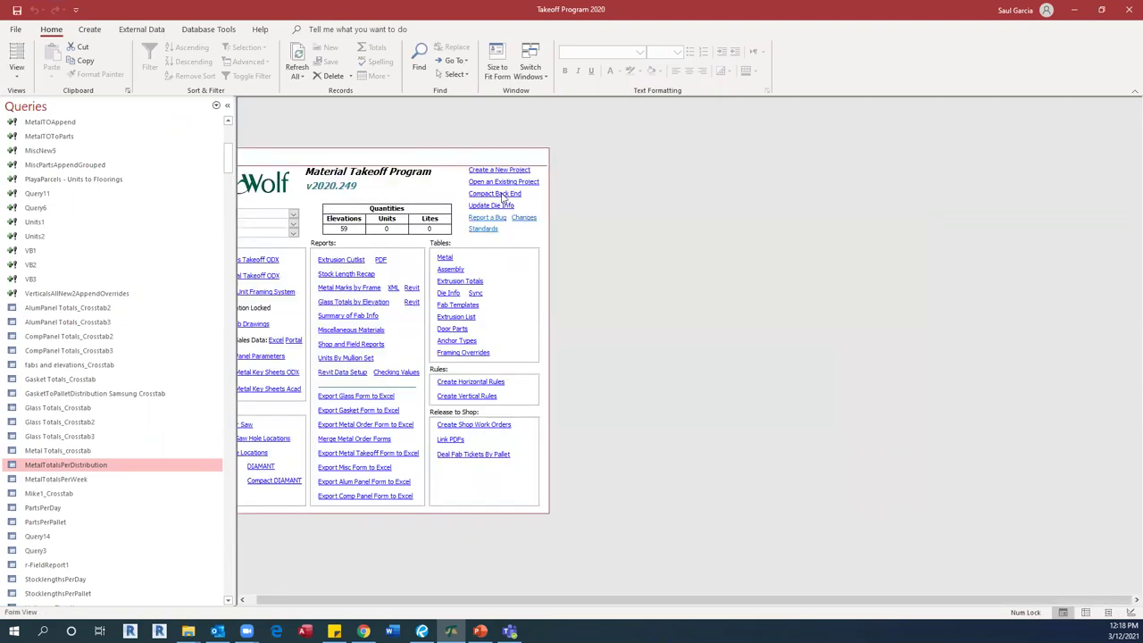
left_click(655, 217)
left_click(520, 207)
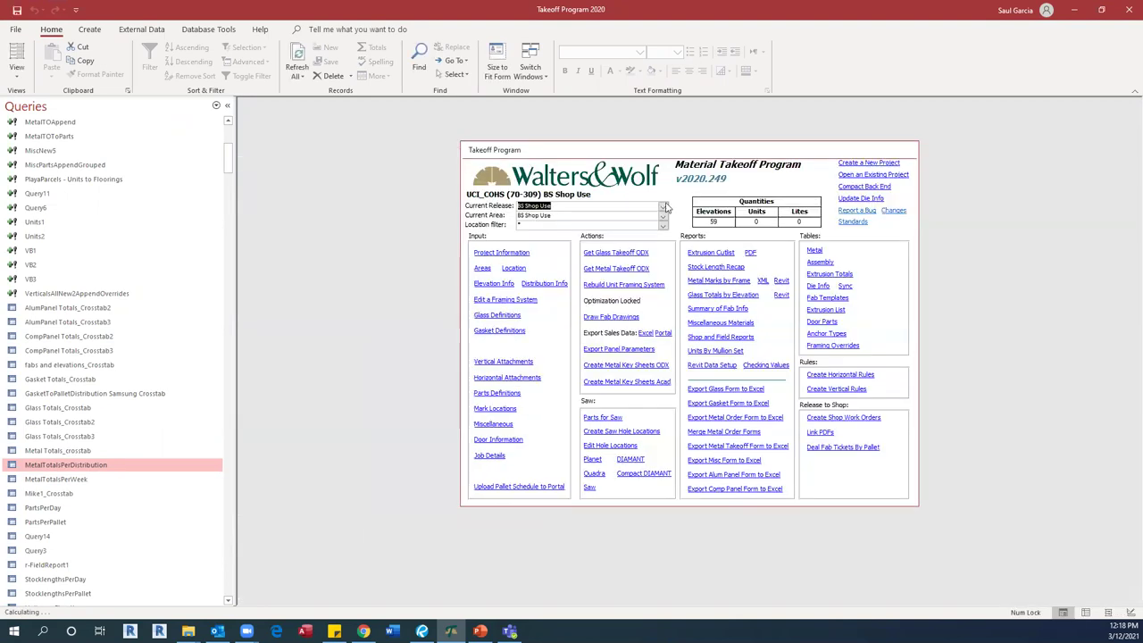
left_click(1127, 13)
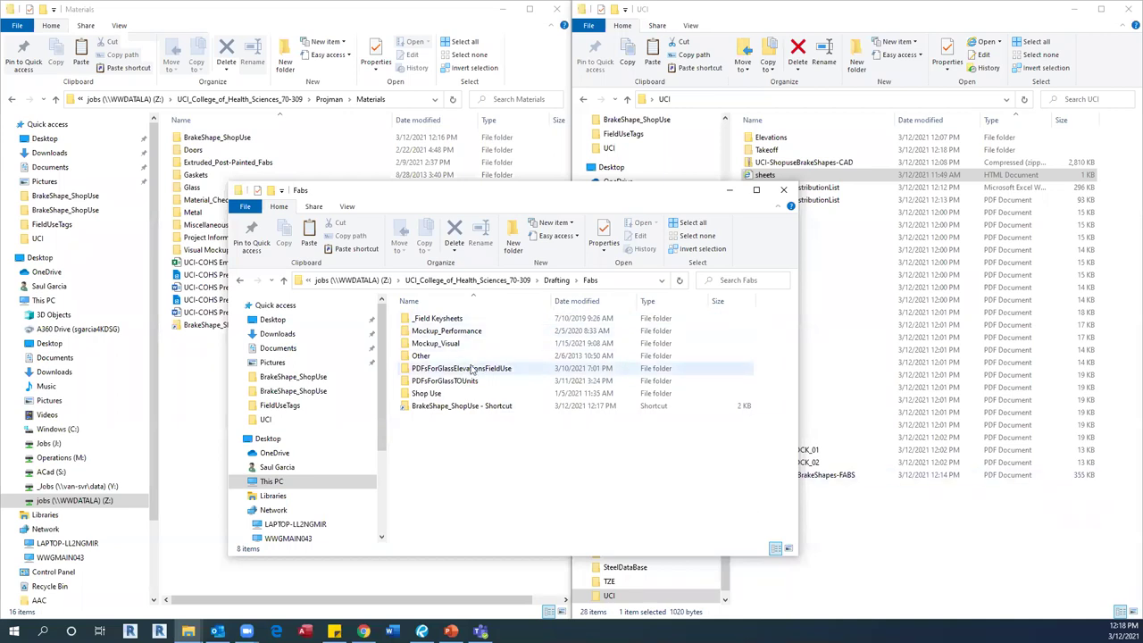
Move the BrakeShape_ShopUse shortcut into Drafting\Takeoff\Panel_Group and select the databak and UCI_COHS files
left_click(556, 280)
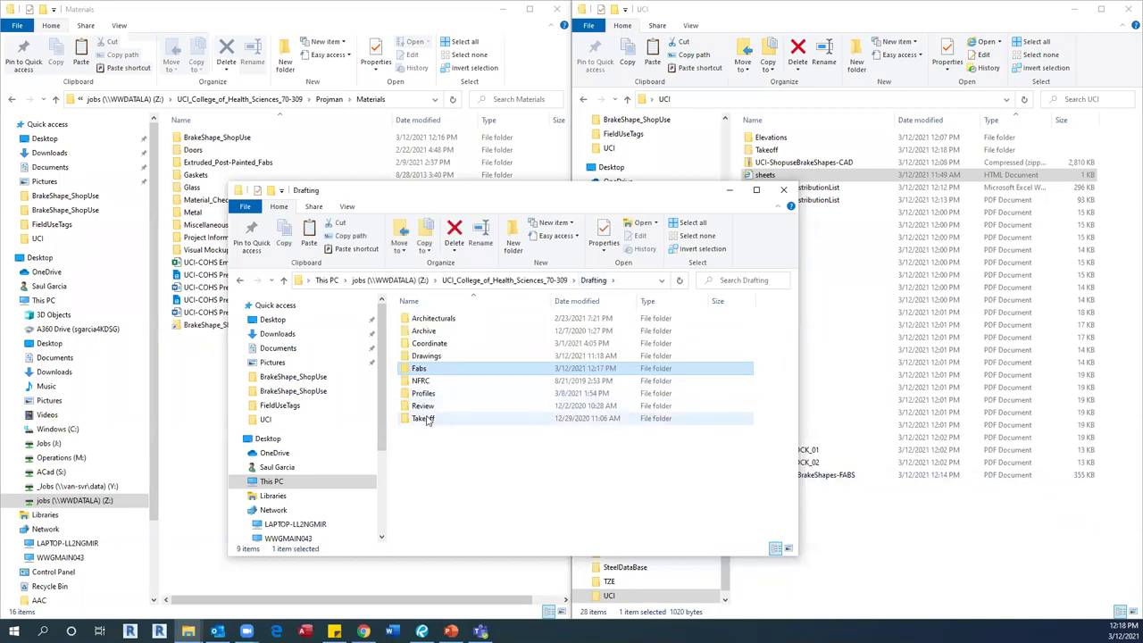
double_click(425, 419)
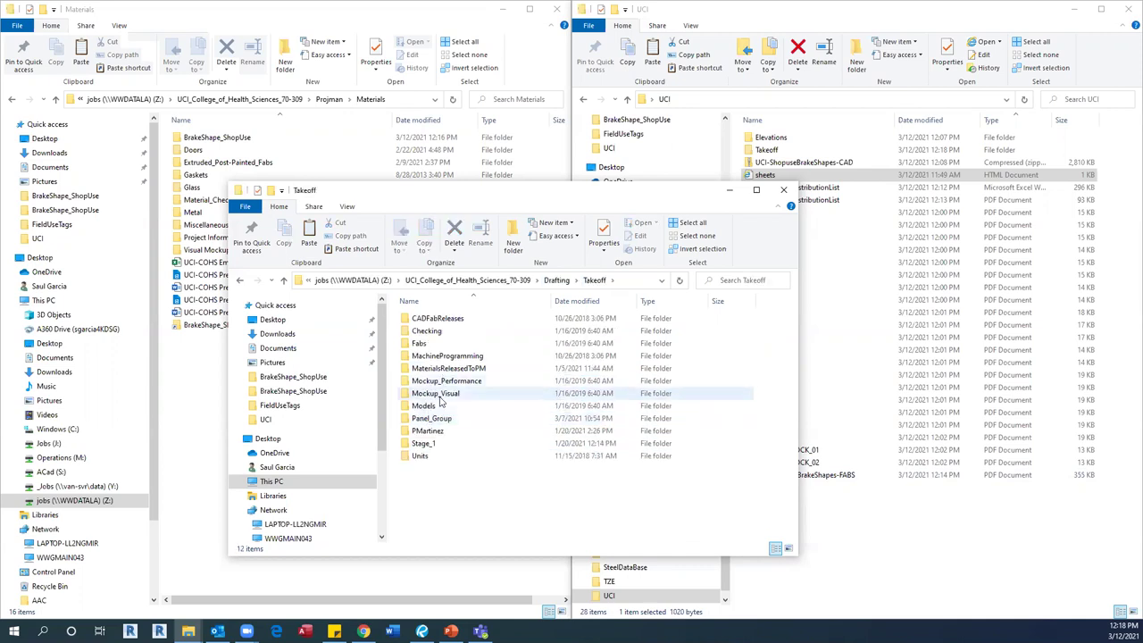
double_click(432, 418)
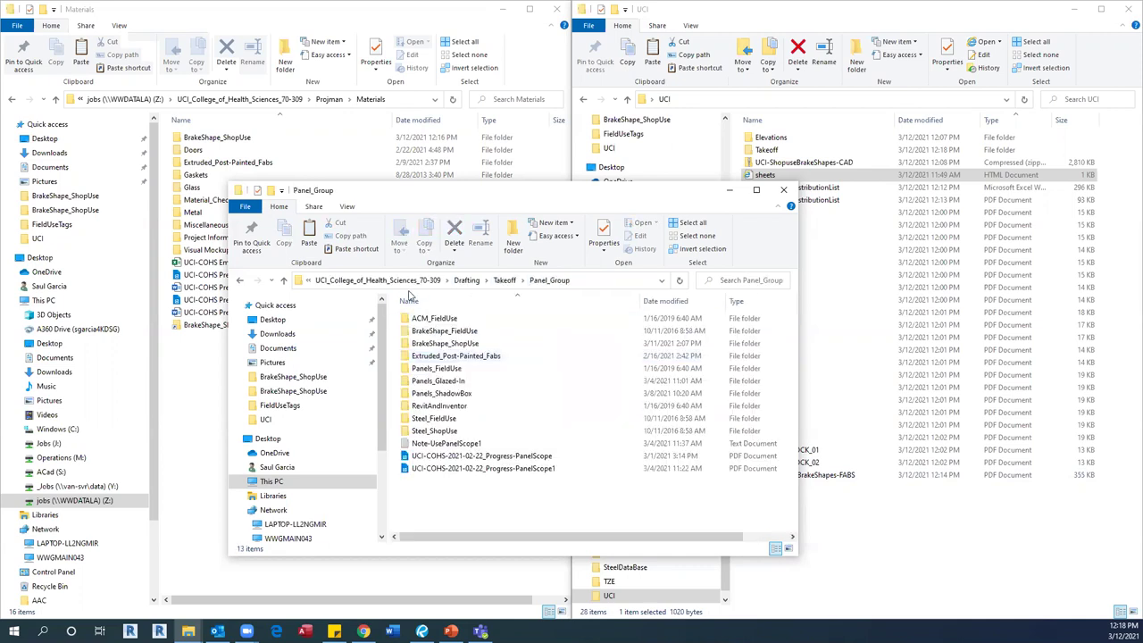
left_click_drag(198, 327, 487, 499)
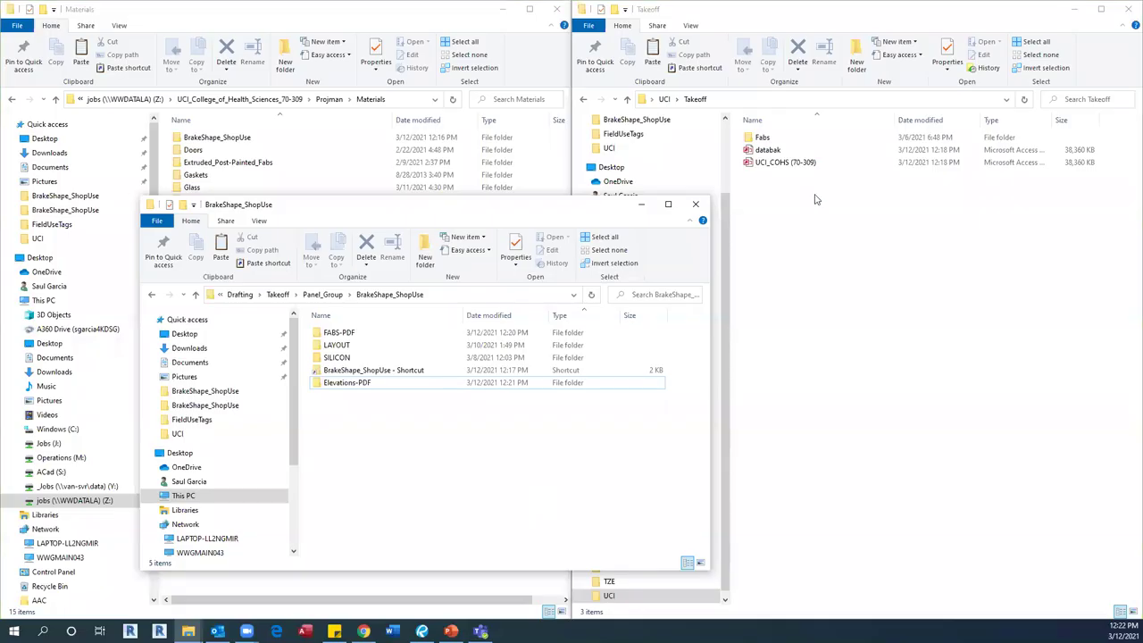
left_click_drag(808, 191, 452, 451)
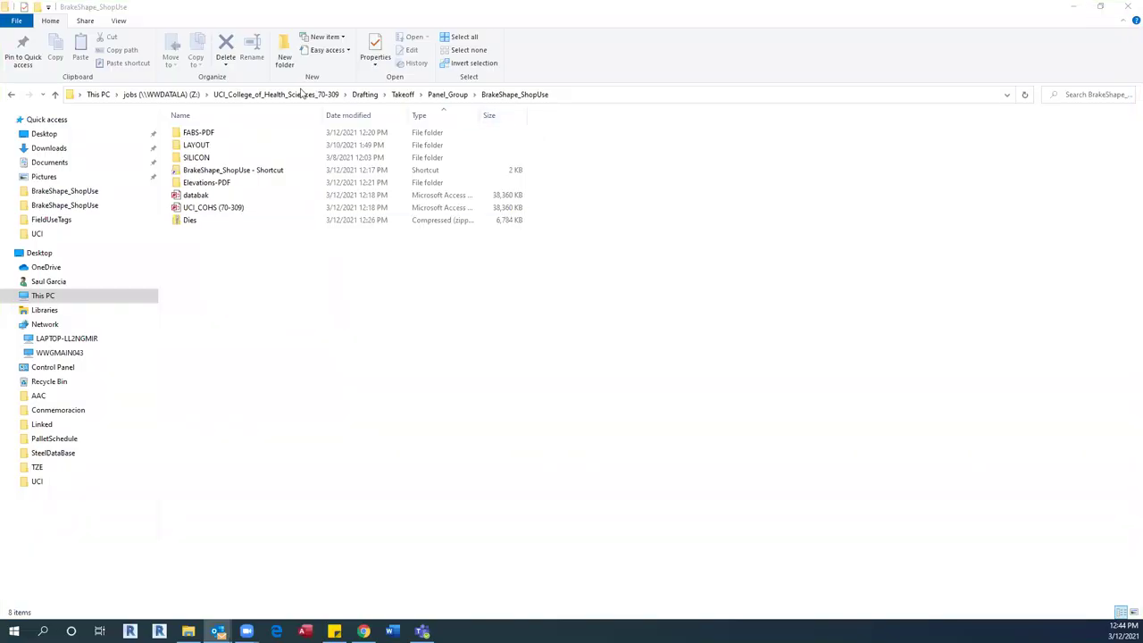
Open Projman\Materials\BrakeShape_ShopUse and reveal its full Z: drive path for copying
left_click(346, 99)
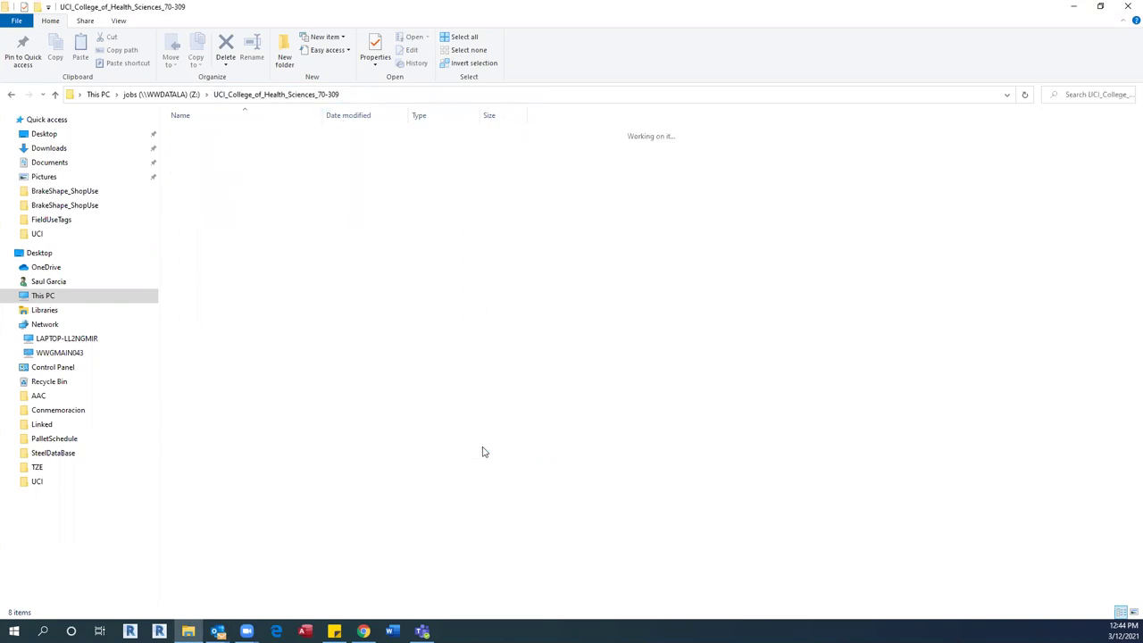
double_click(198, 183)
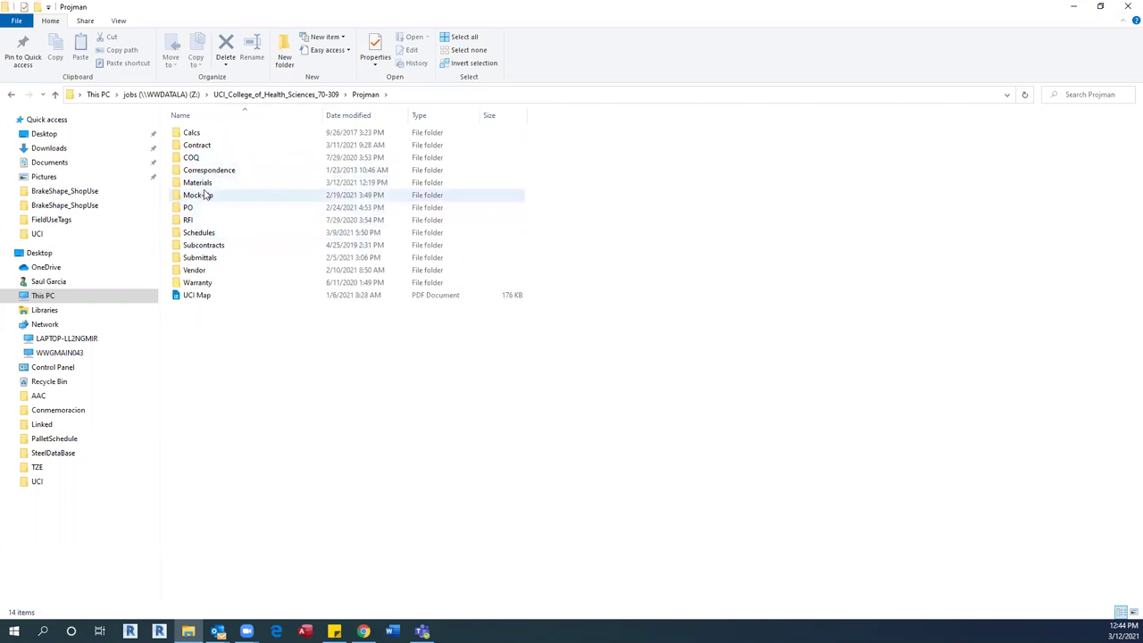
double_click(263, 184)
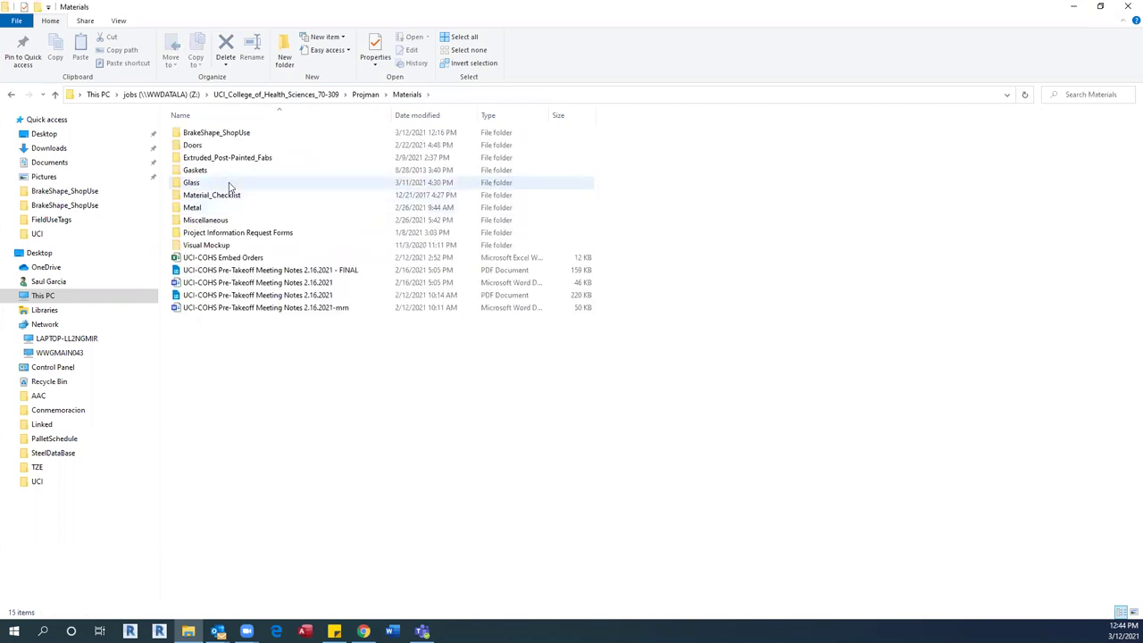
double_click(214, 134)
left_click(534, 96)
key("ctrl+c")
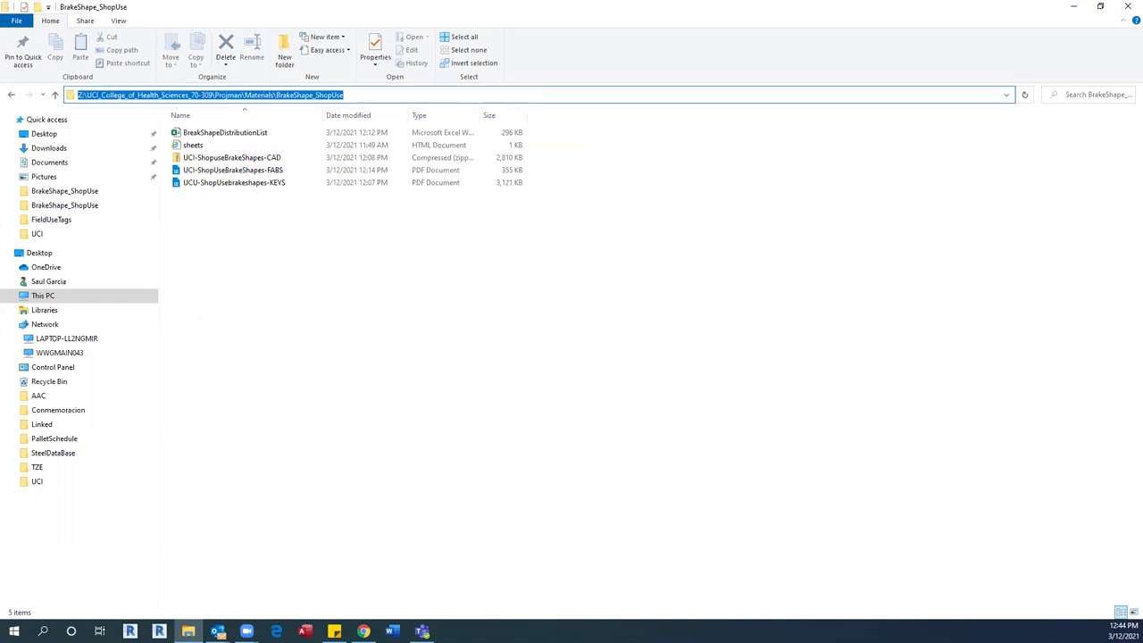
key("alt+Tab")
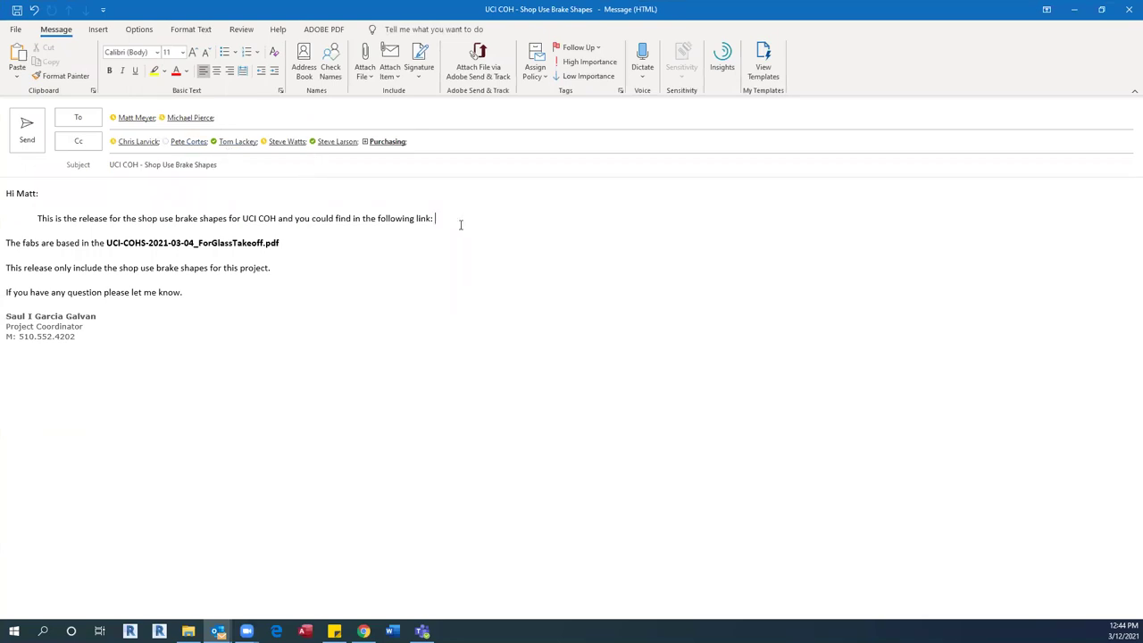
Insert a hyperlink to Z:\UCI_College_of_Health_Sciences_70-309\Projman\Materials\BrakeShape_ShopUse after 'following link:'
left_click(98, 29)
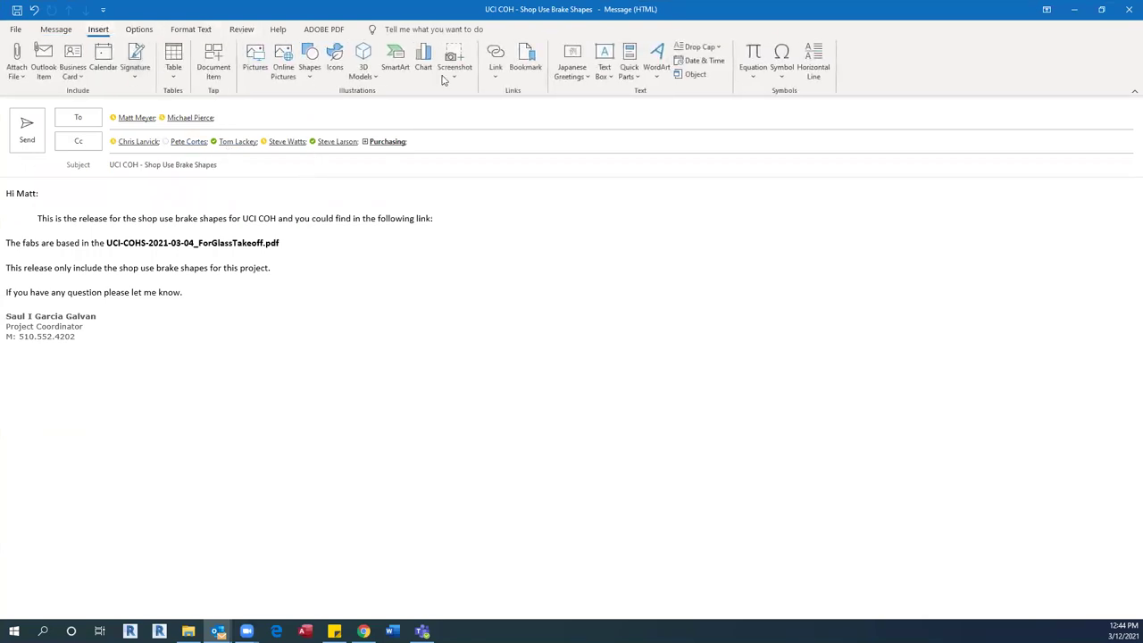
left_click(495, 71)
left_click(574, 482)
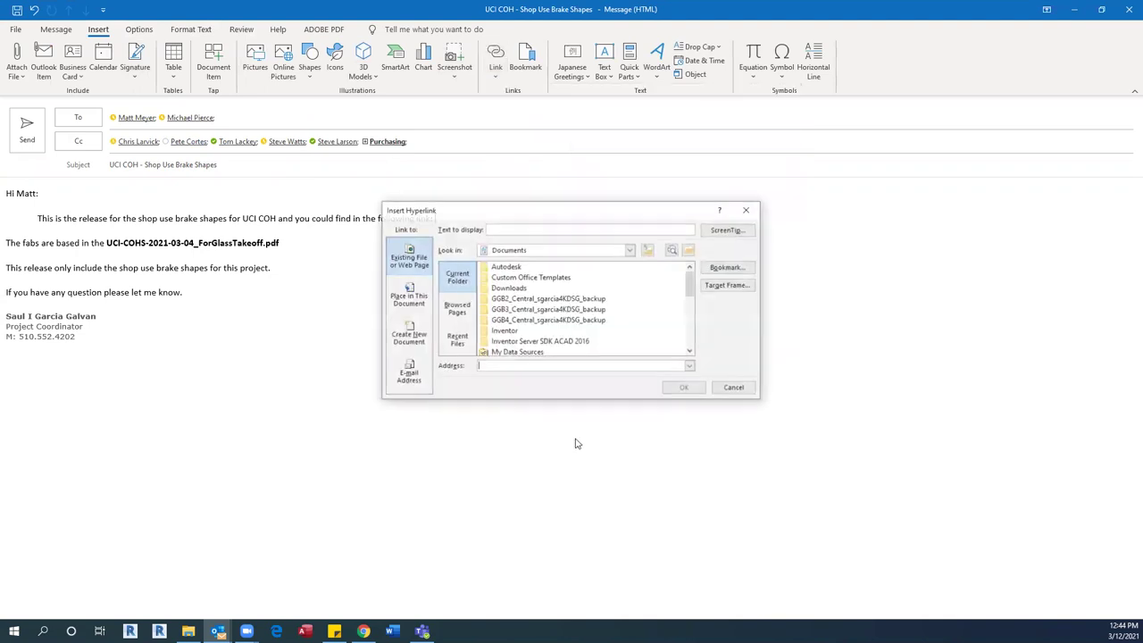
key("ctrl+v")
left_click(685, 388)
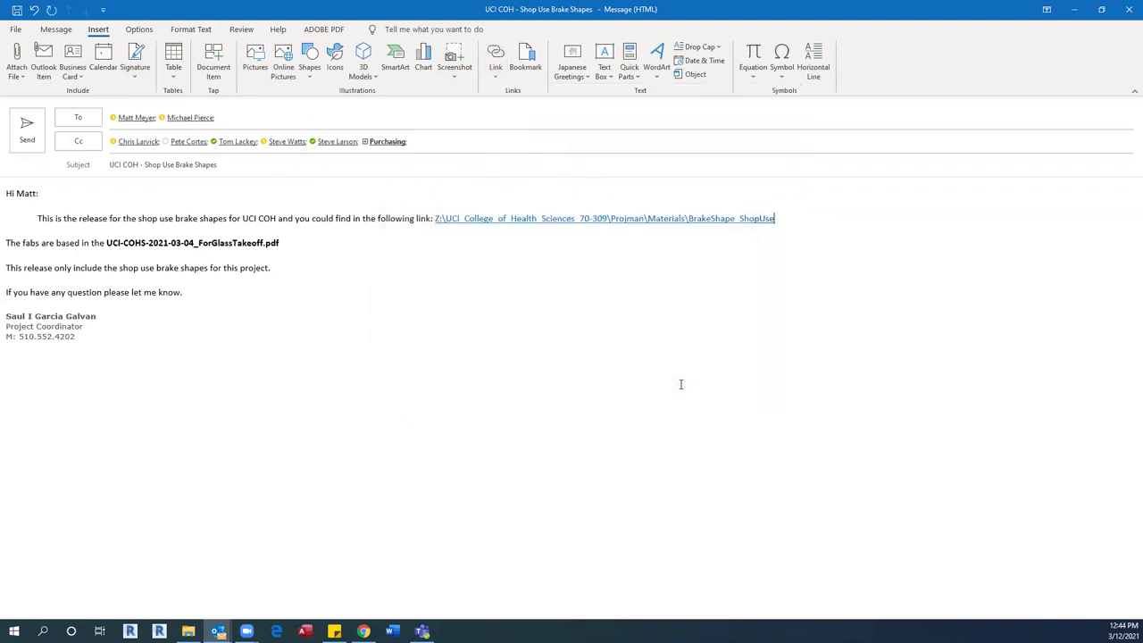